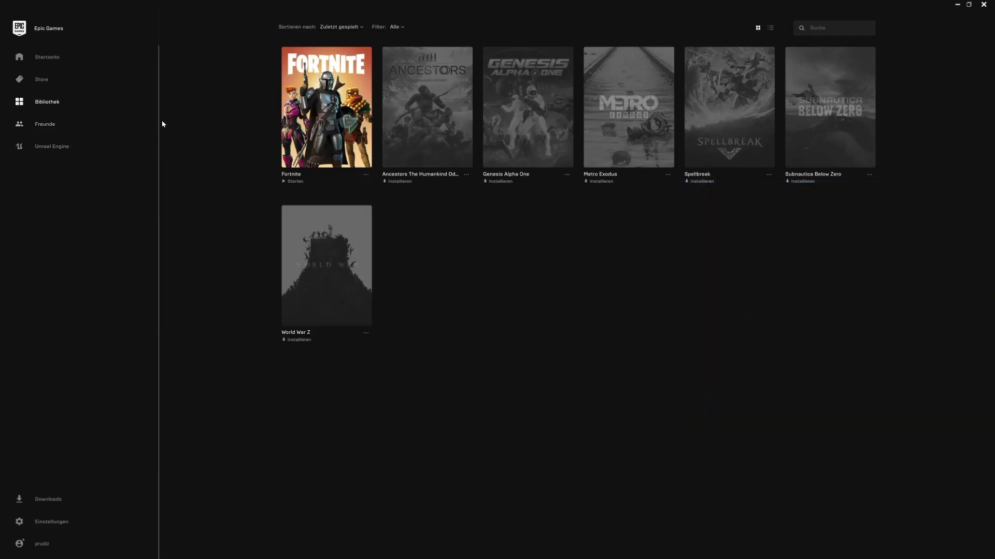
Install Unreal Engine 4.26.0 from the library into the default C:\Program Files\Epic Games\UE_4.26 folder.
click(49, 150)
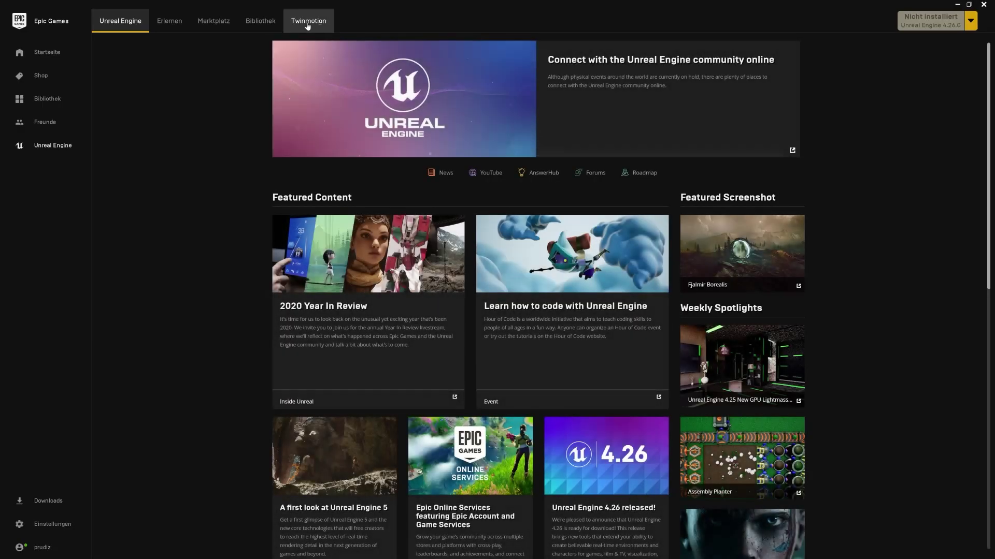
click(251, 27)
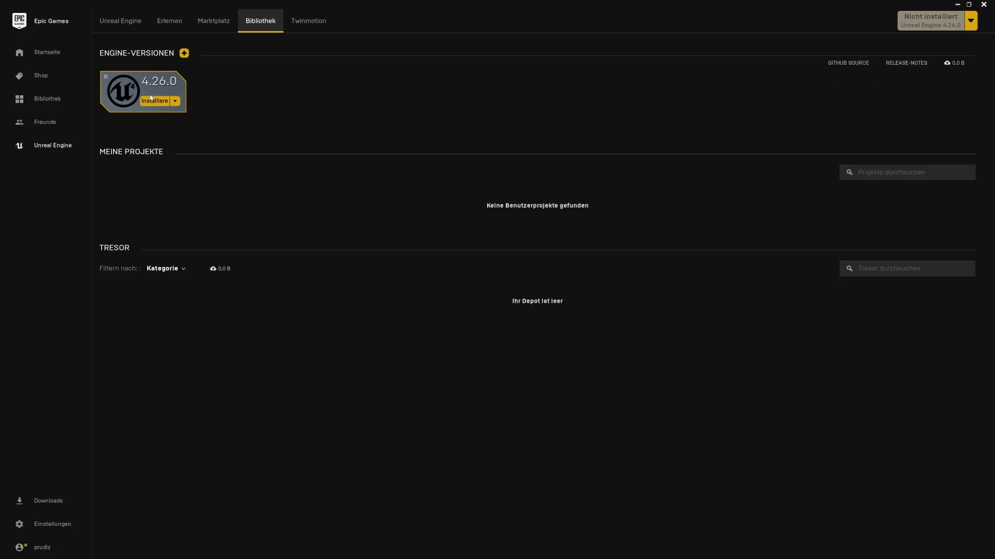
click(148, 103)
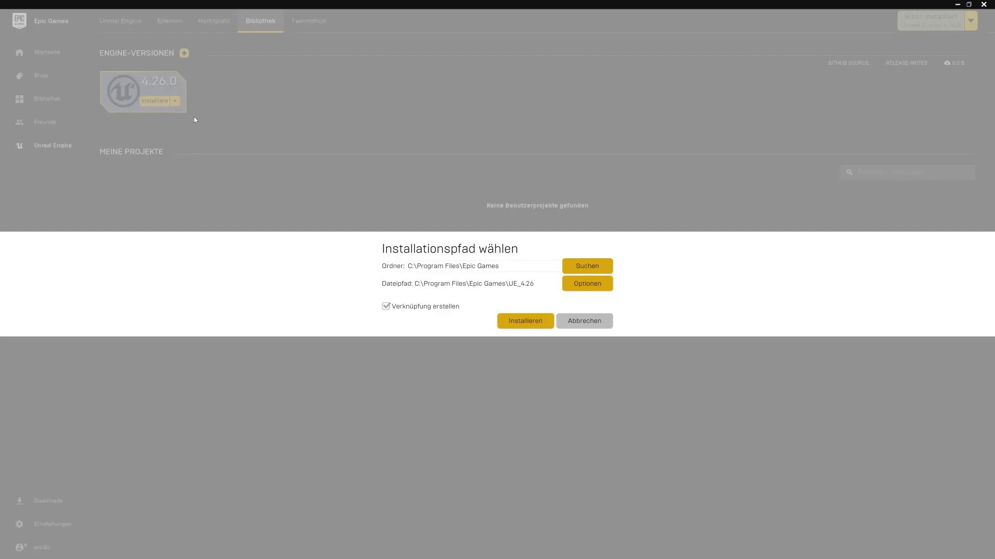
click(526, 328)
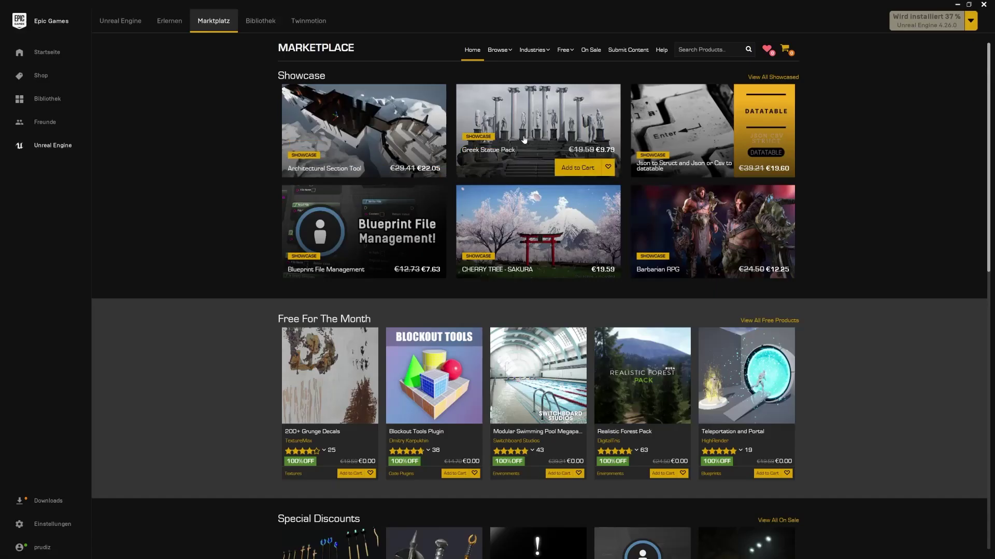
Claim the free Grunge Decals, Blockout Tools, swimming pool, Realistic Forest and Teleportation packs.
scroll(478, 174, down, 3)
scroll(478, 174, down, 1)
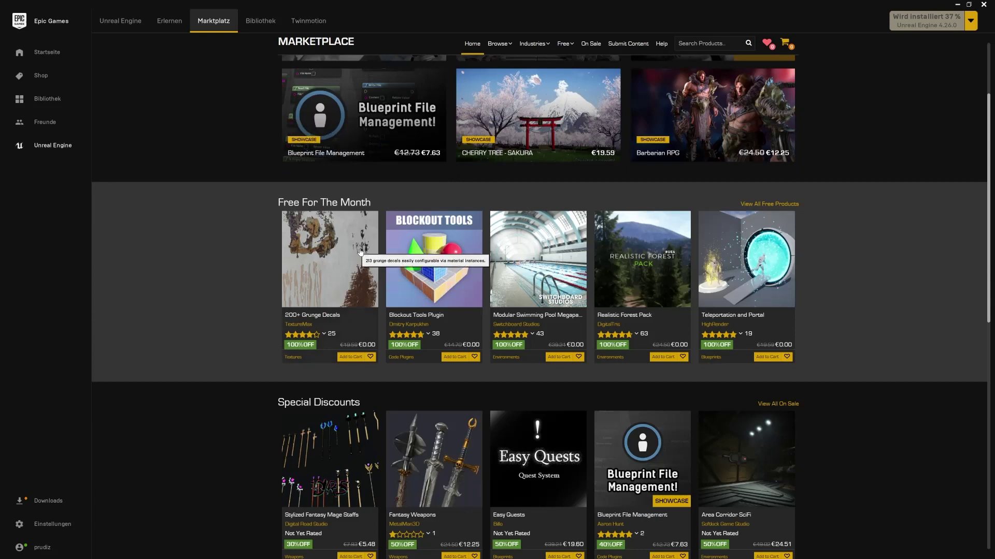
click(350, 357)
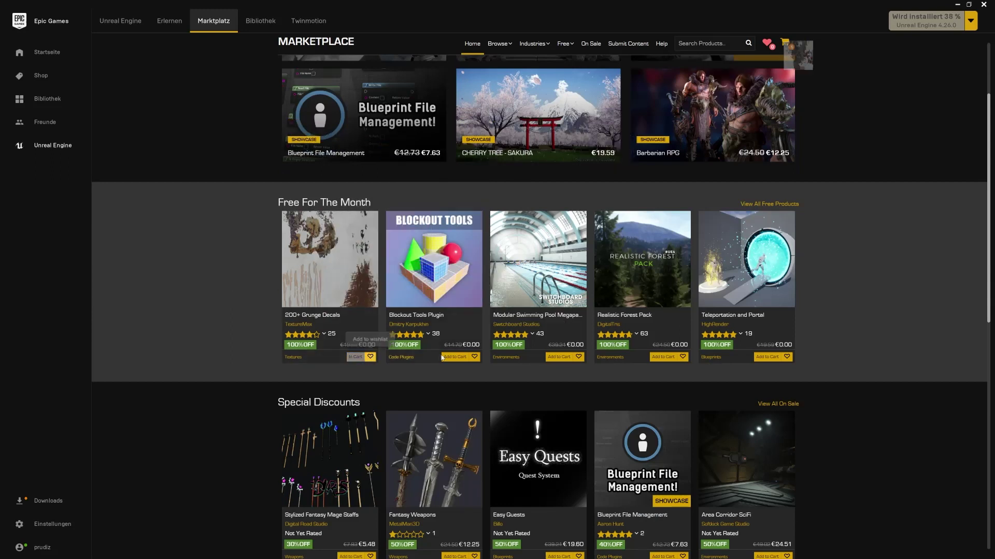
click(458, 359)
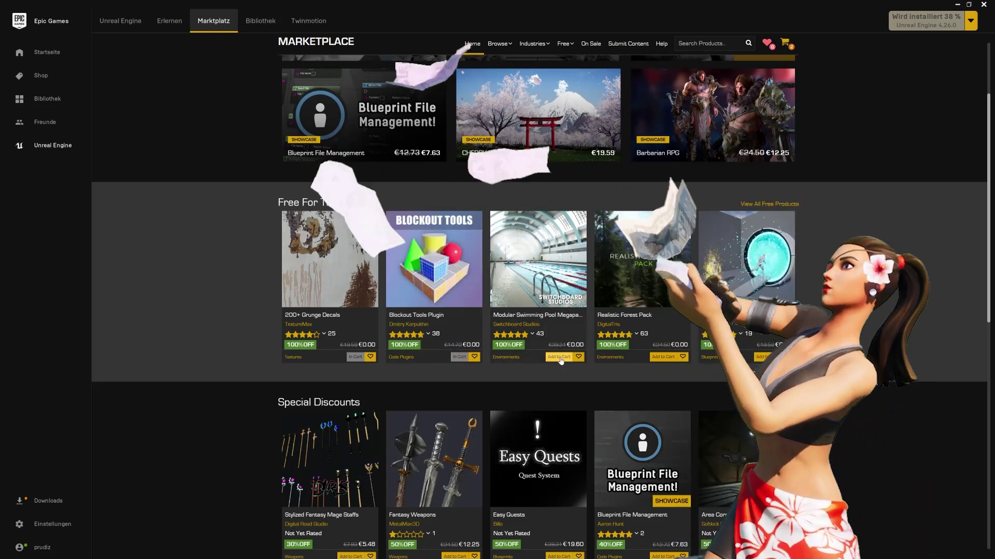
click(559, 358)
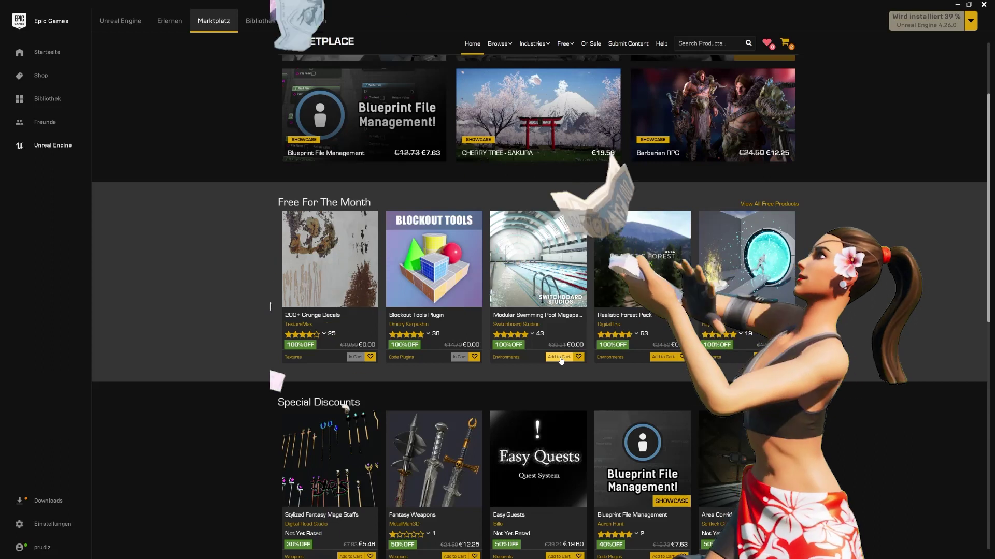
click(665, 359)
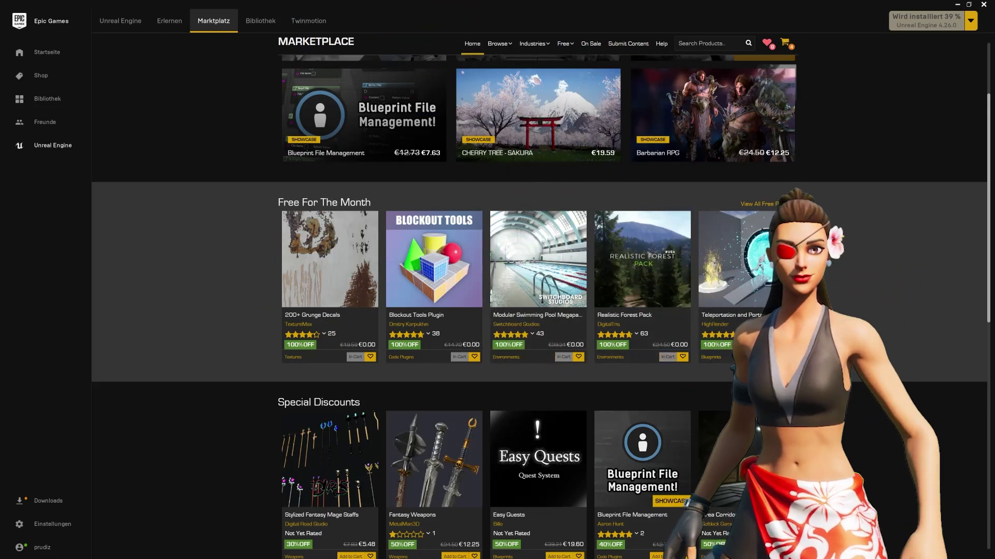
click(768, 358)
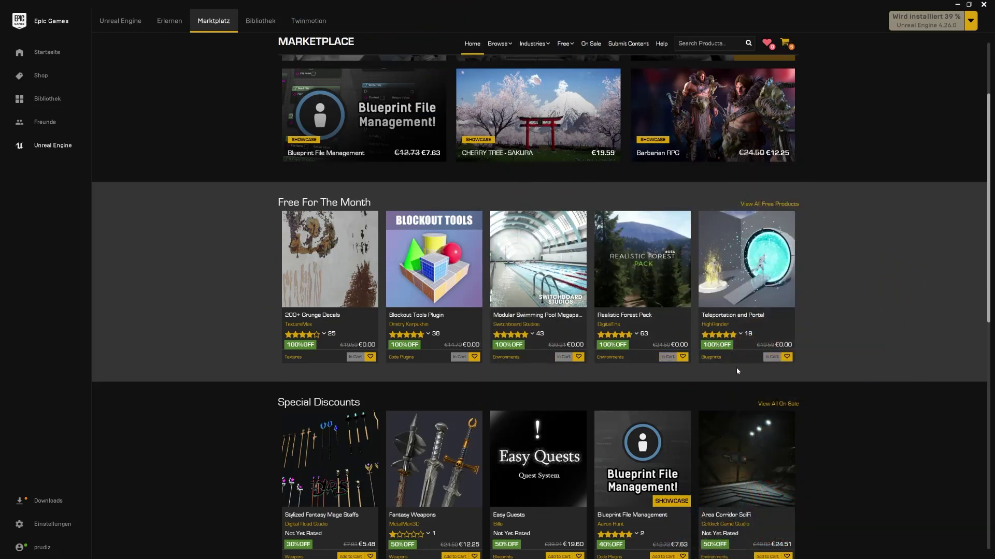
scroll(738, 372, down, 2)
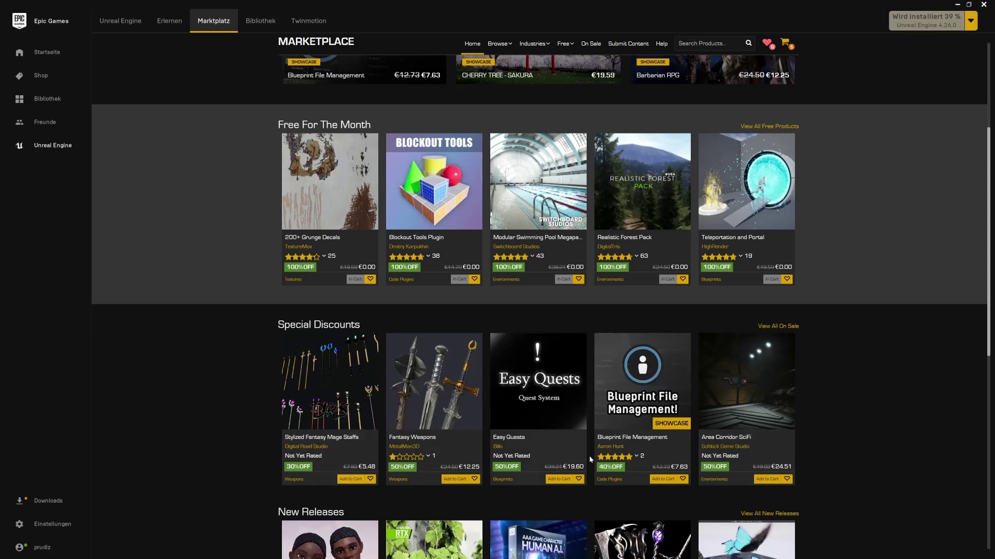
scroll(648, 430, down, 6)
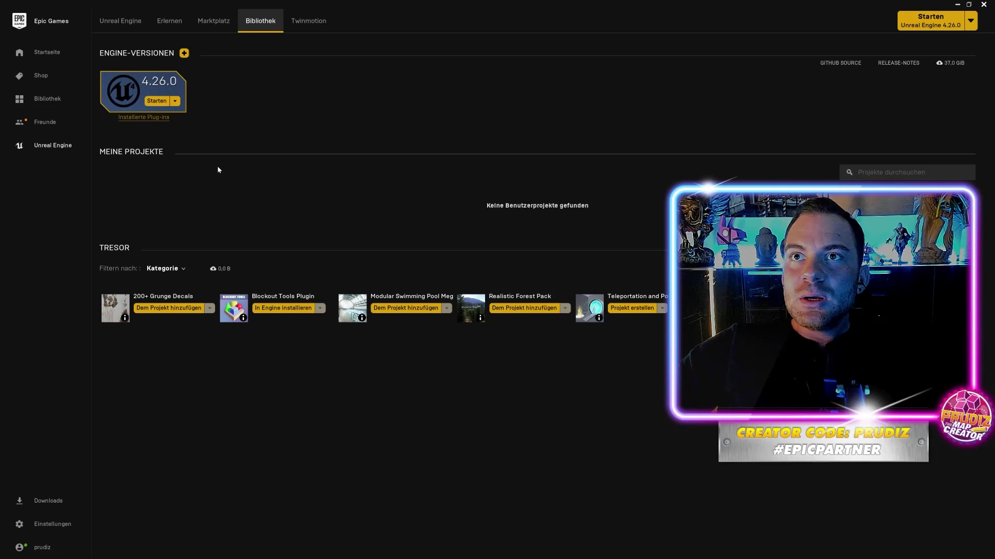
Launch Unreal Engine 4.26.0 from the library's engine card.
click(156, 102)
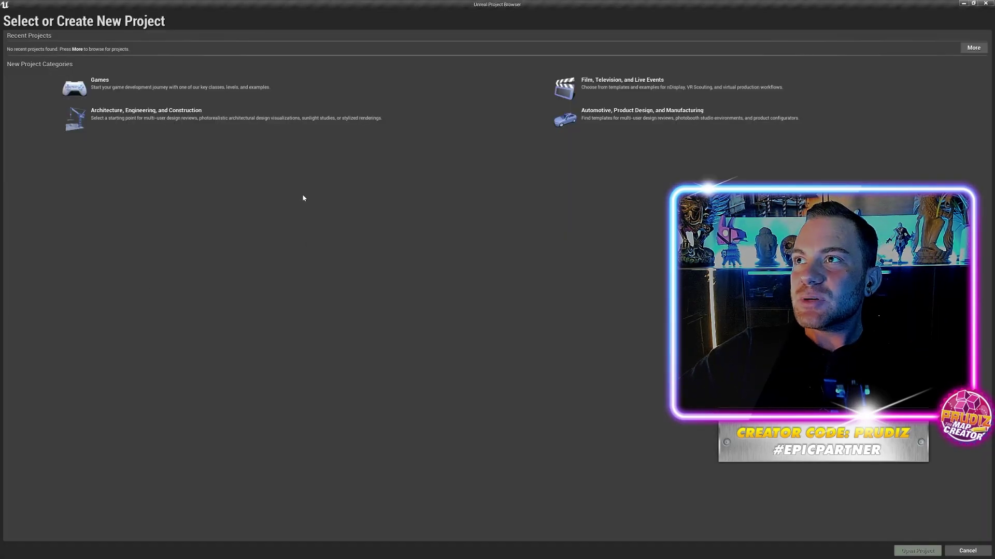
Create a Blueprint Third Person games project for Desktop/Console with starter content, named MyProject.
click(136, 86)
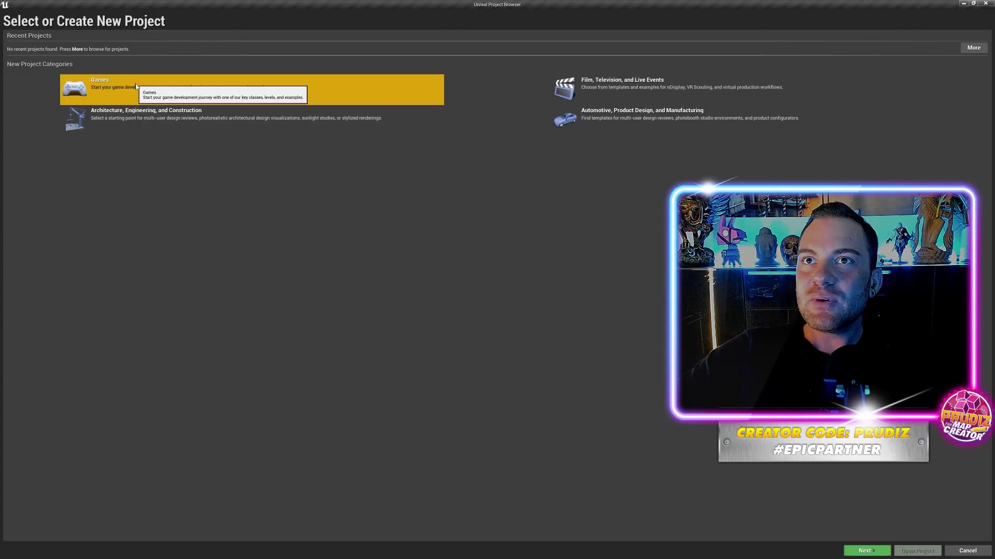
click(867, 551)
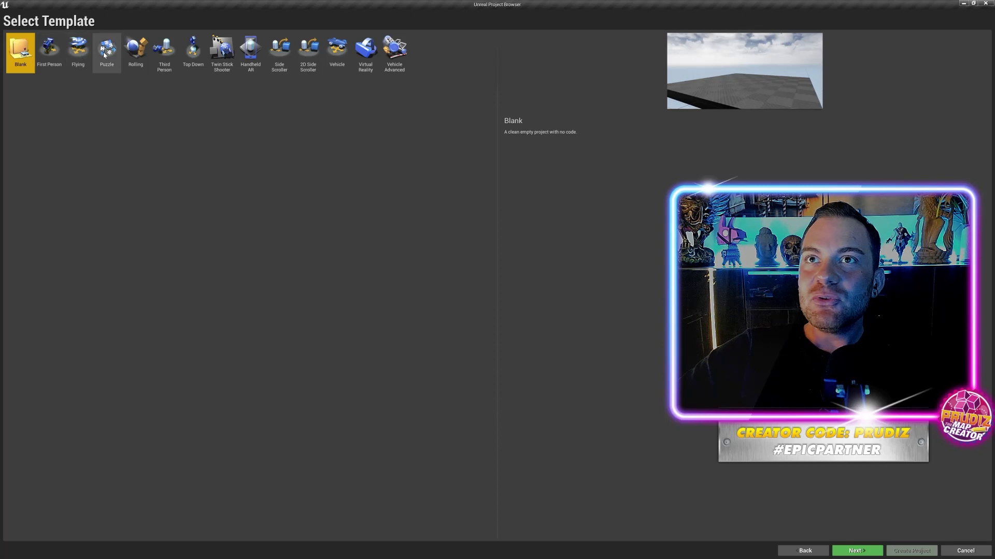
click(168, 60)
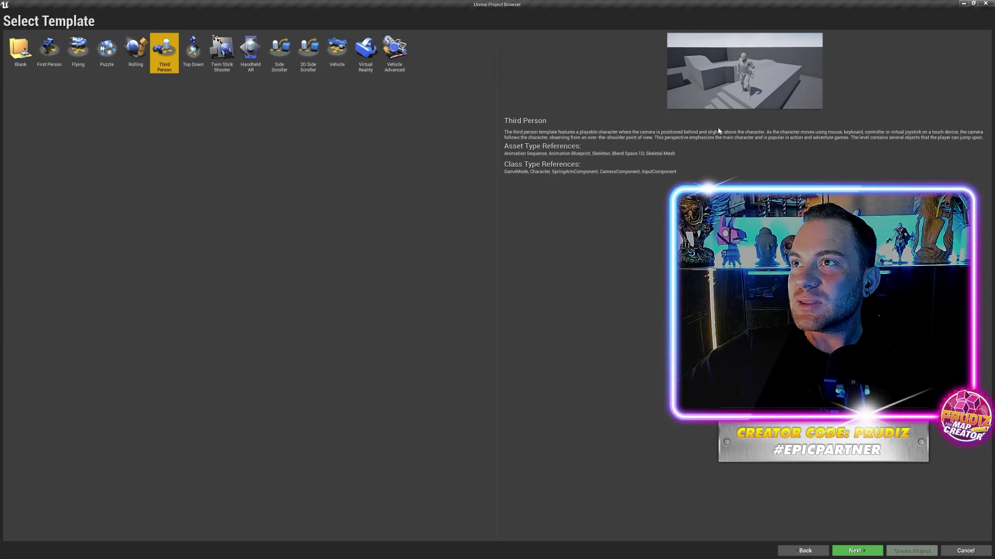
click(856, 550)
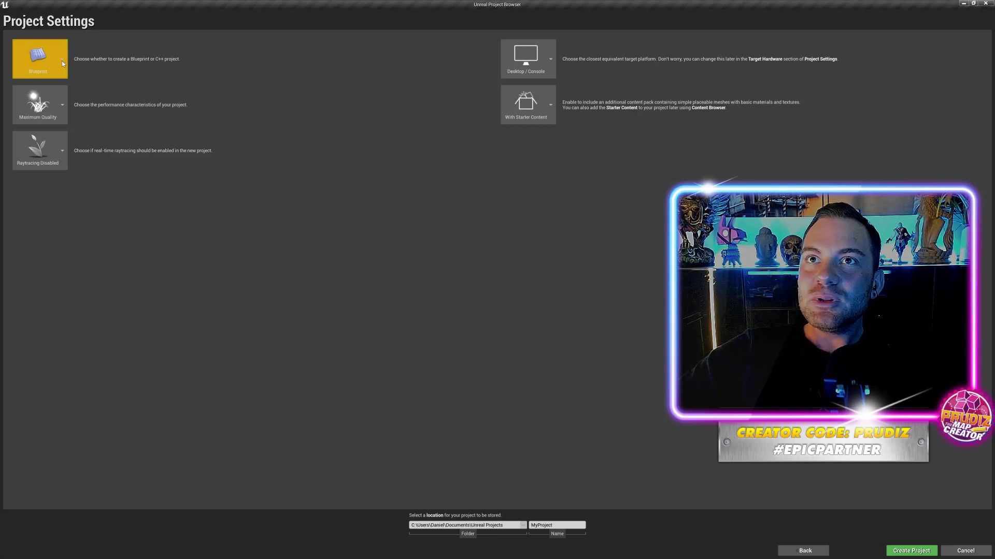
click(541, 66)
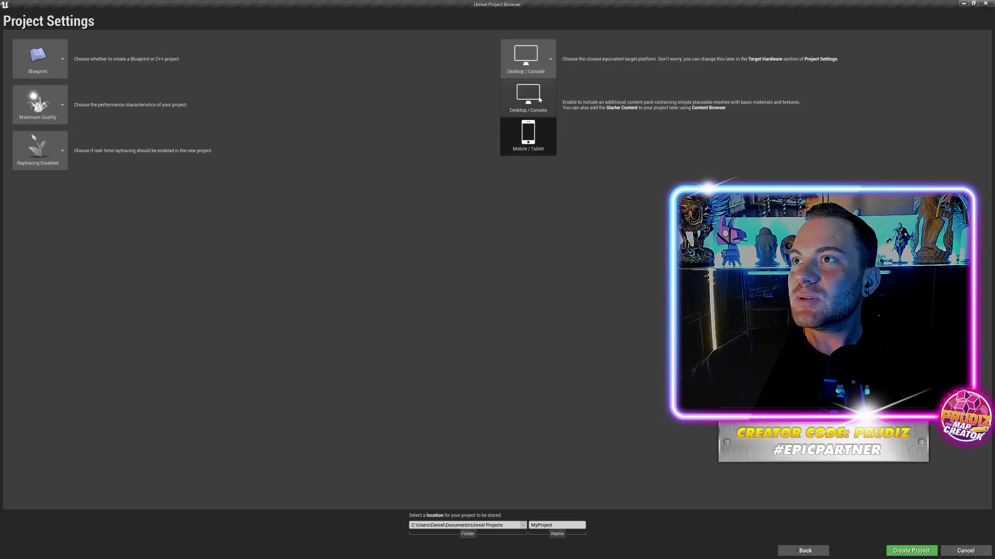
click(629, 161)
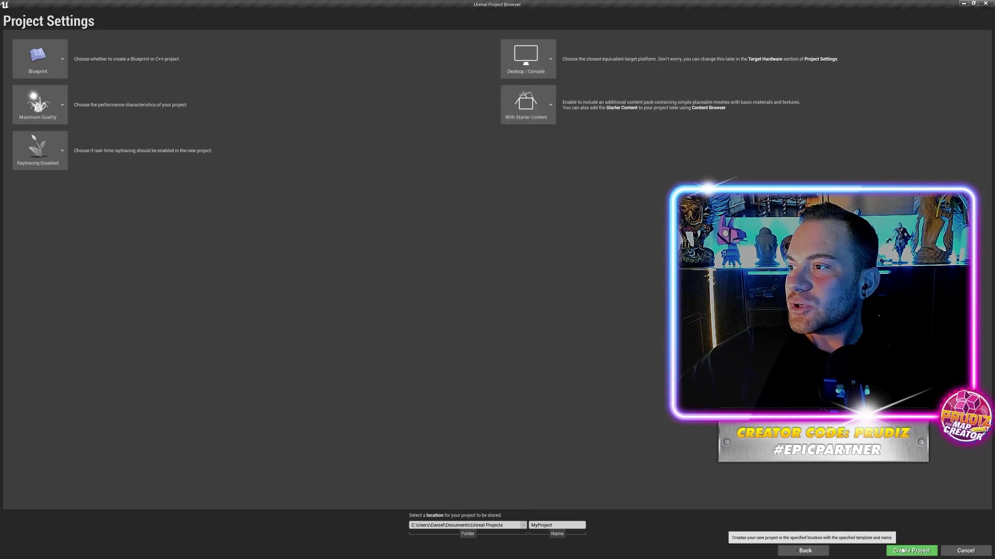
click(911, 551)
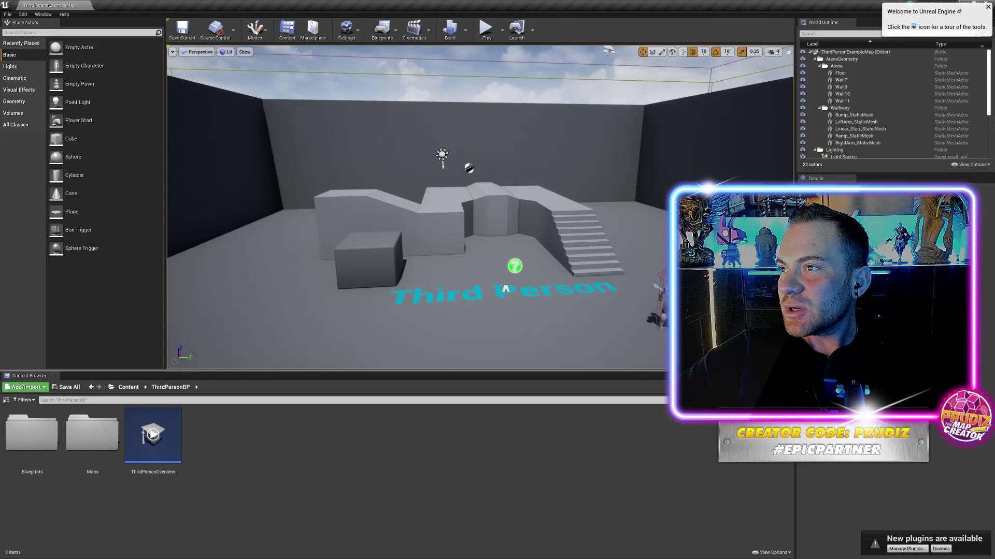
mouse_move(480, 207)
right_down()
mouse_move(466, 218)
mouse_move(467, 207)
right_up()
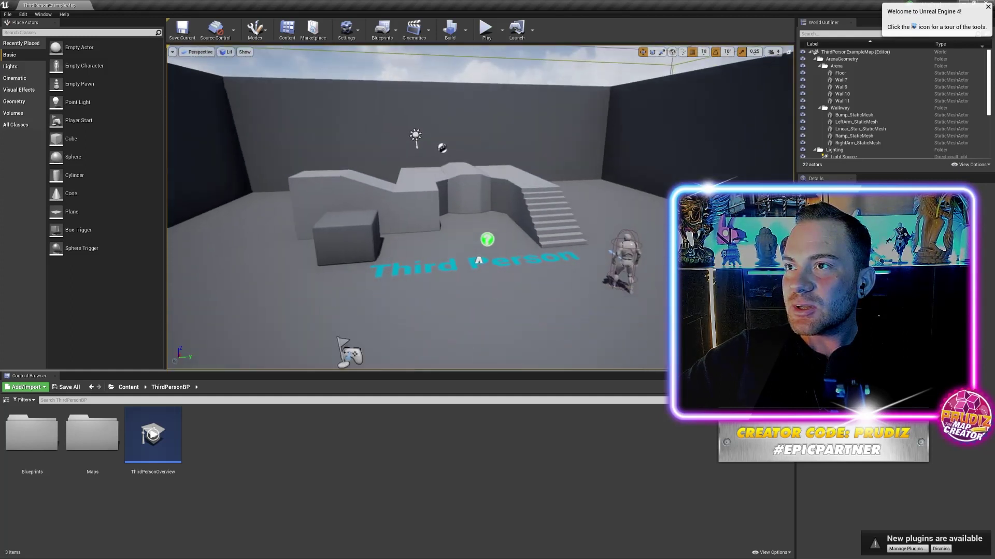
right_drag(472, 133, 592, 159)
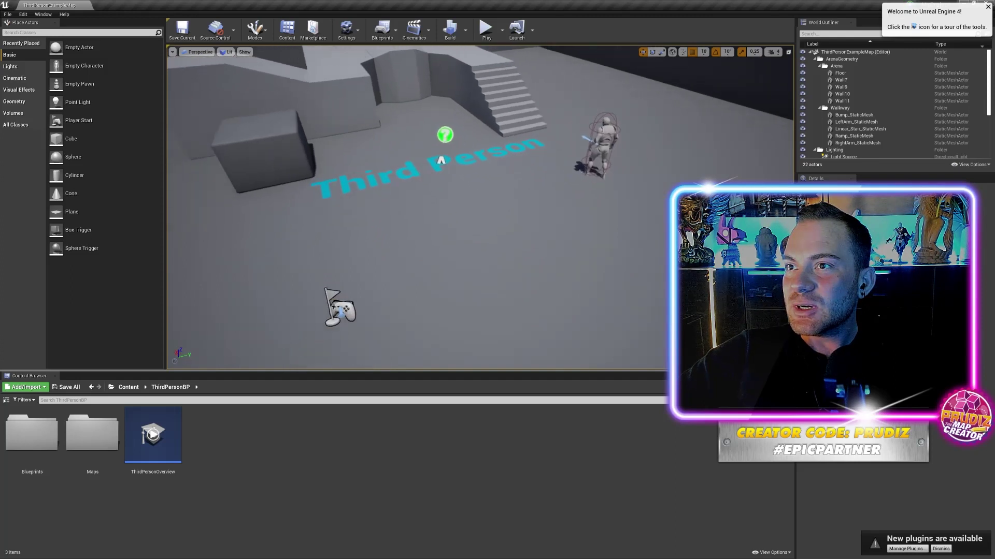
right_drag(525, 206, 526, 207)
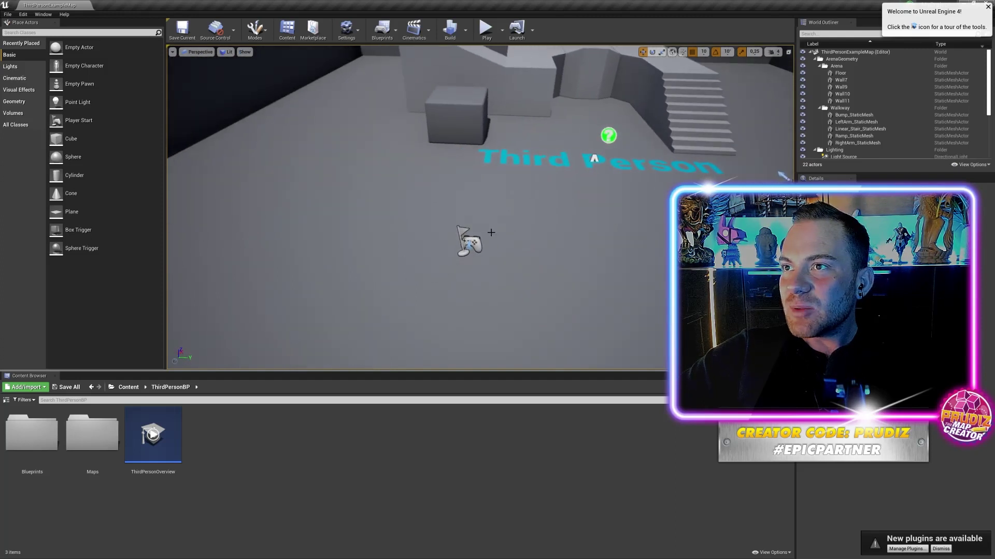
right_drag(498, 240, 498, 241)
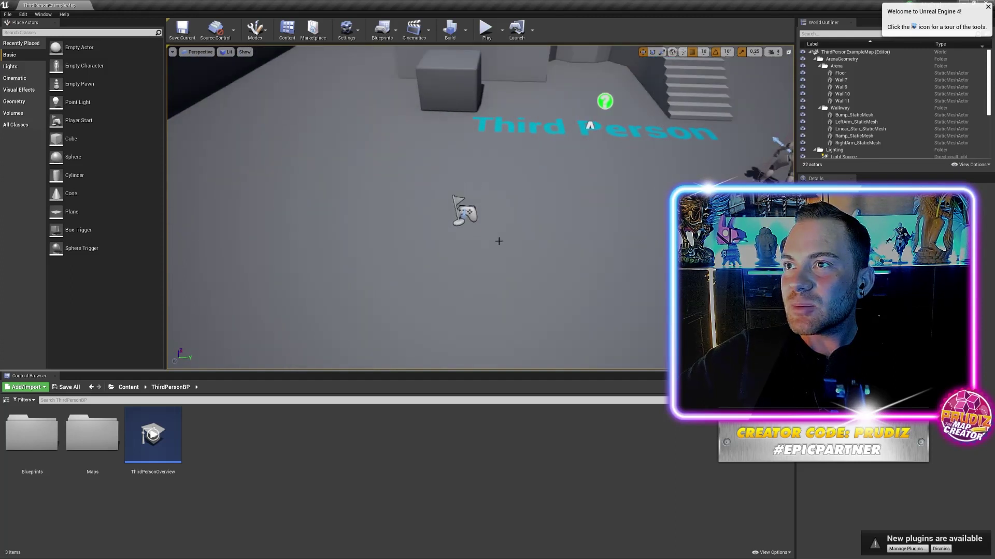
right_drag(522, 322, 522, 322)
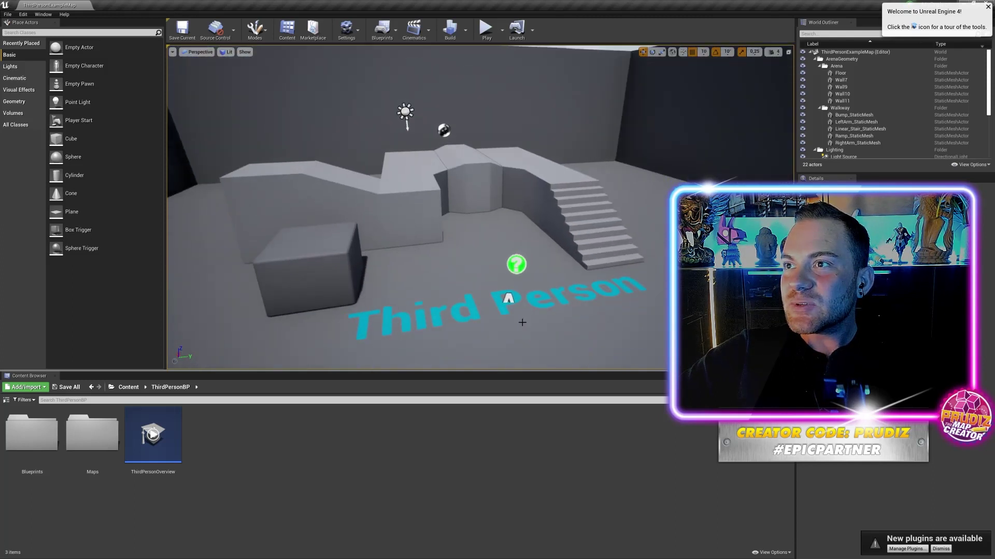
right_drag(553, 307, 519, 304)
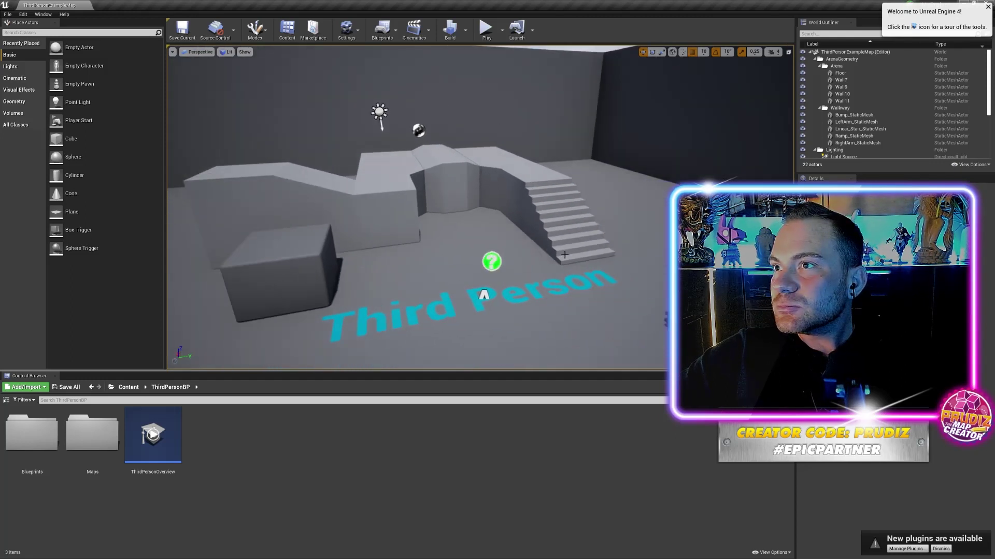
right_drag(558, 249, 558, 249)
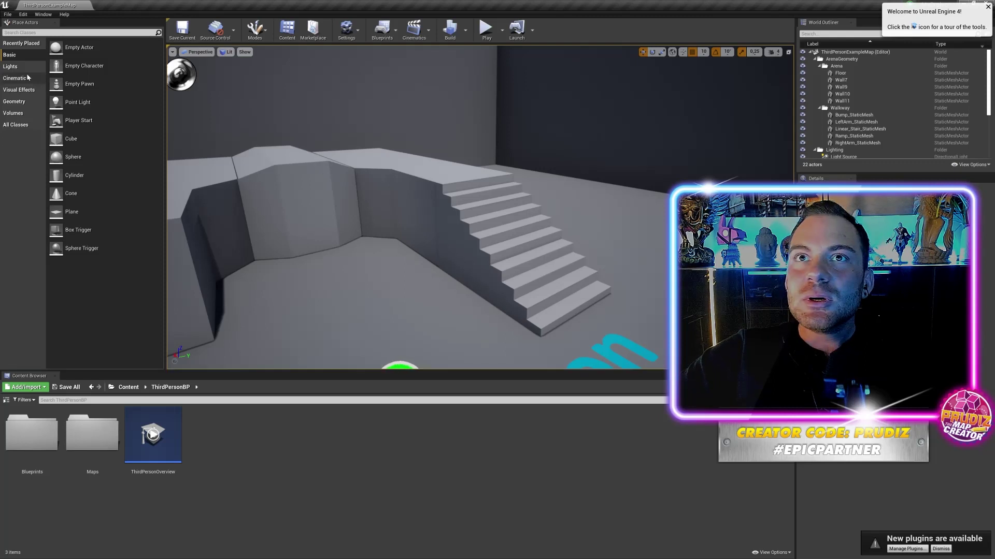
Place a Box Brush from Geometry and move it across to the right of the stairs.
click(15, 68)
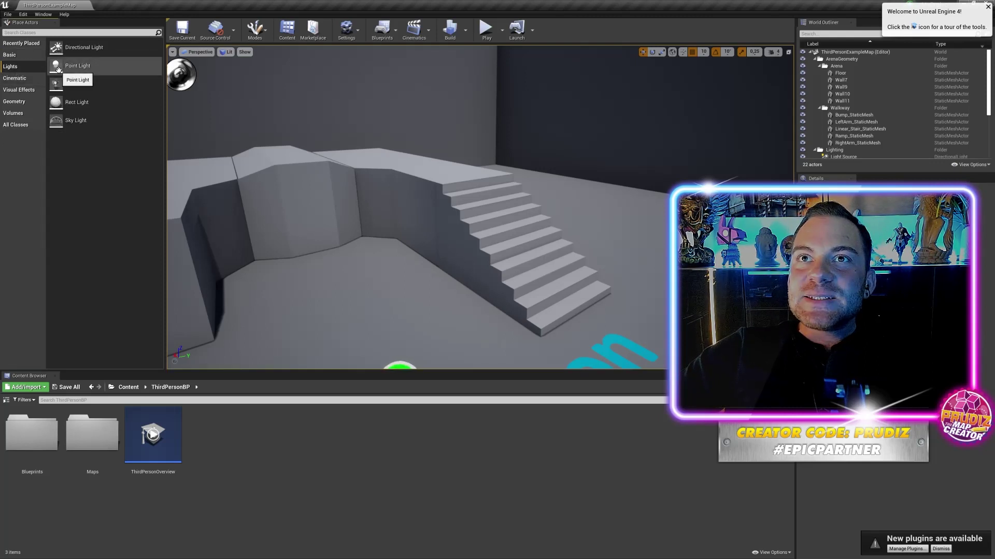
click(28, 56)
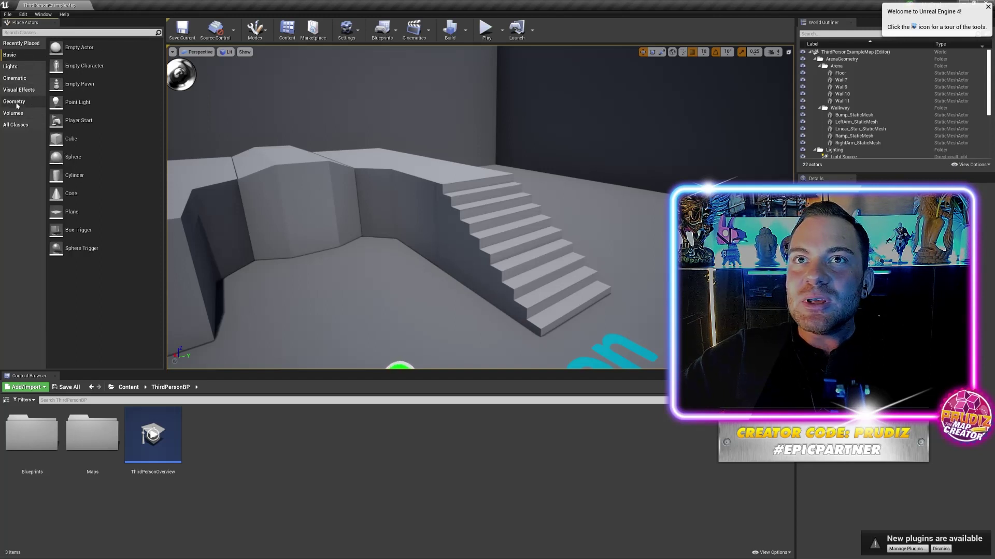
click(16, 103)
click(70, 49)
drag(71, 49, 404, 224)
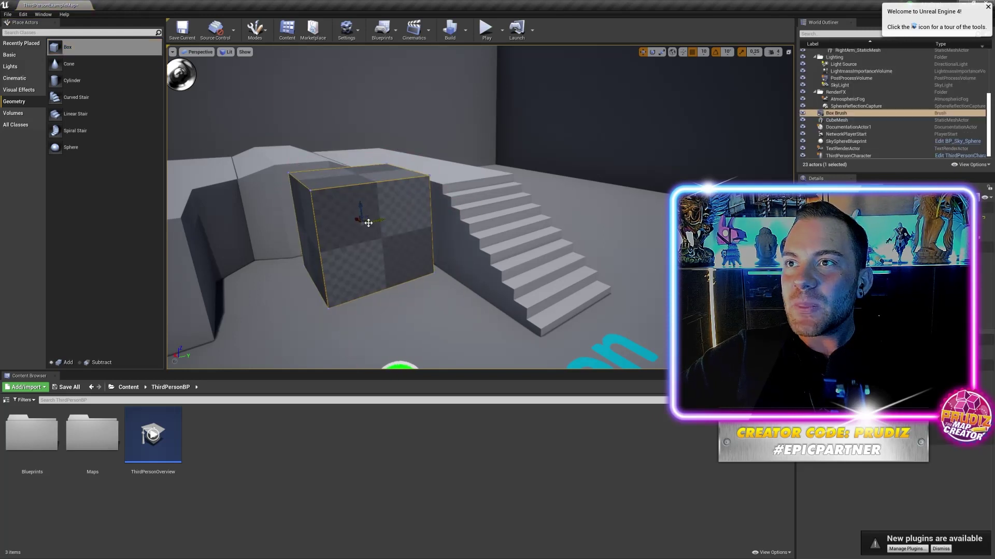
right_drag(365, 247, 365, 247)
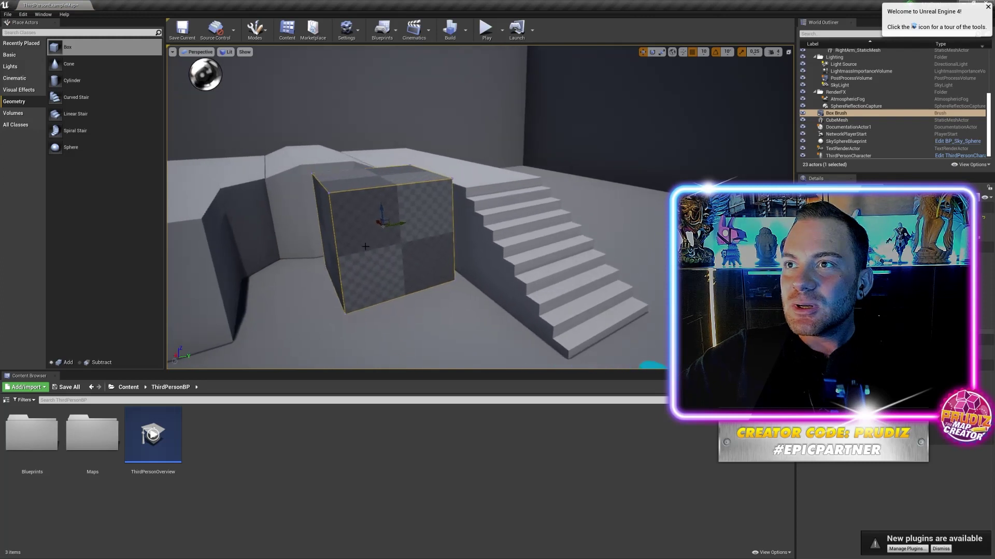
drag(383, 225, 577, 232)
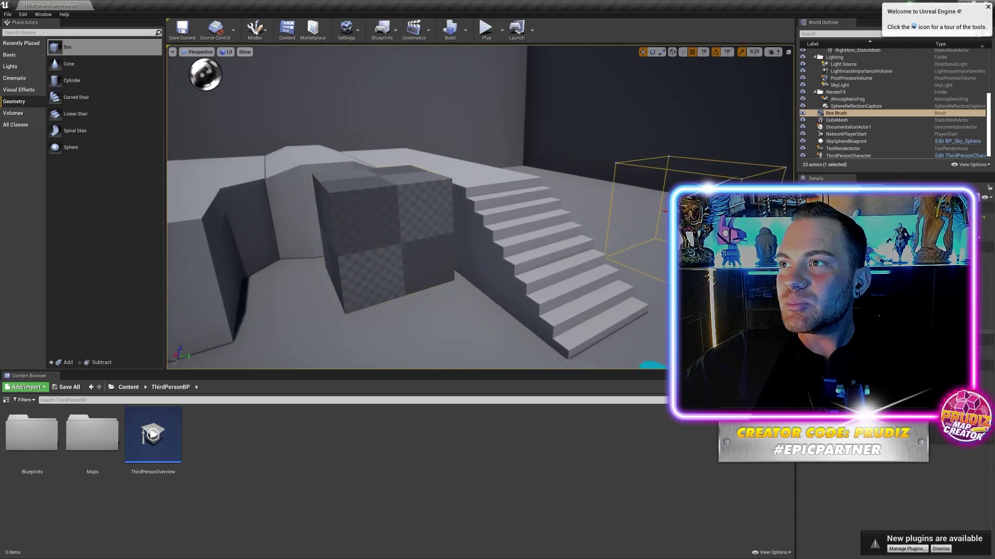
drag(577, 232, 694, 223)
right_drag(365, 247, 365, 246)
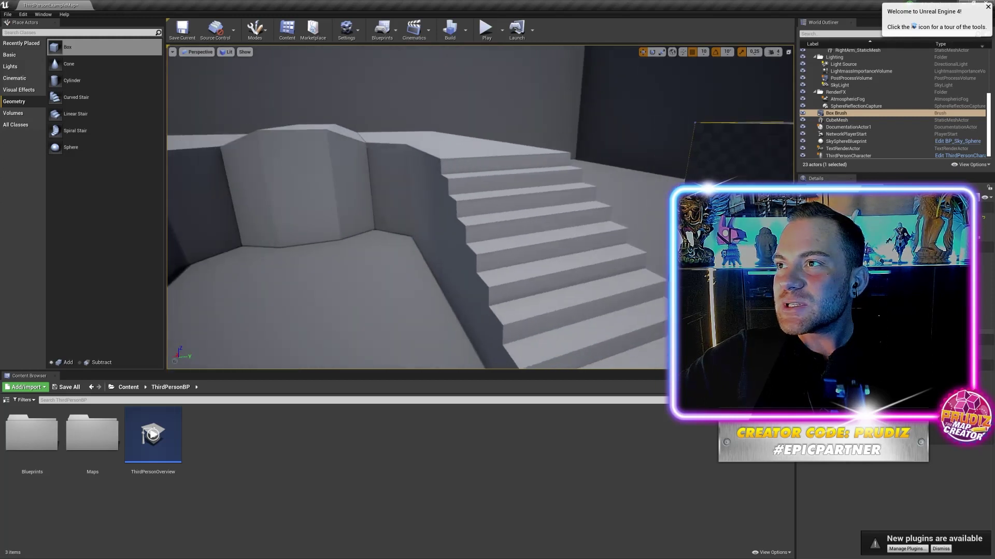
right_drag(563, 187, 563, 188)
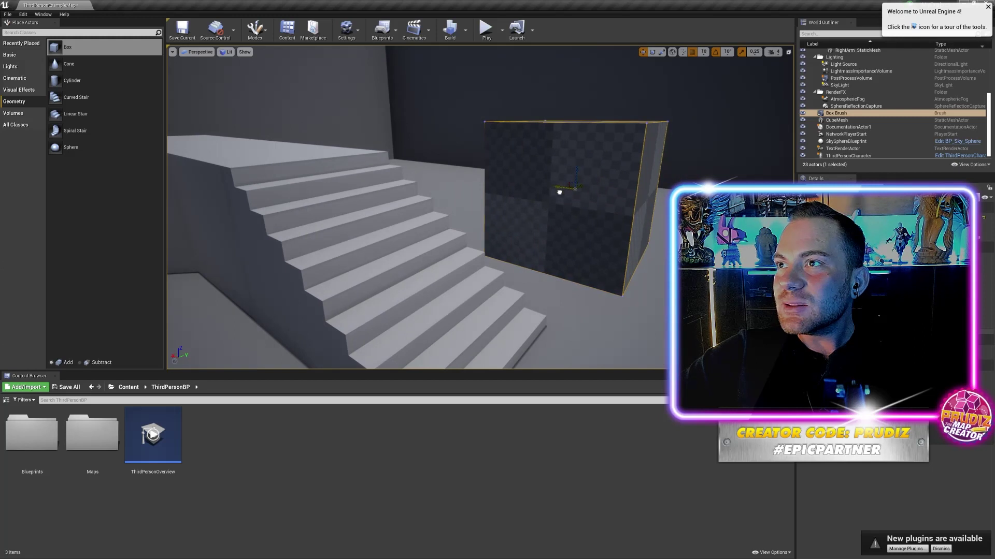
drag(559, 192, 632, 206)
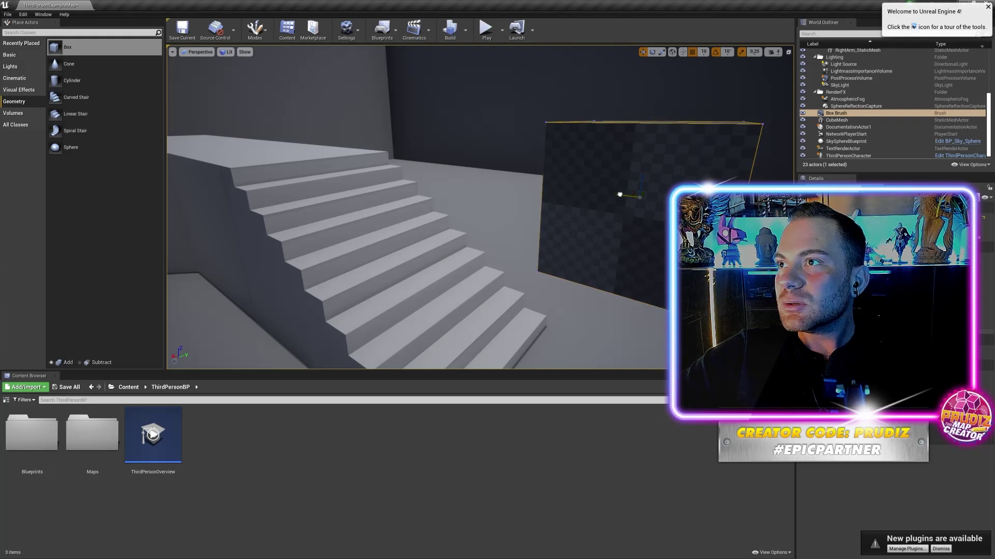
Raise the box brush off the floor, tilt it, and drop a Sphere brush beside it.
key(f)
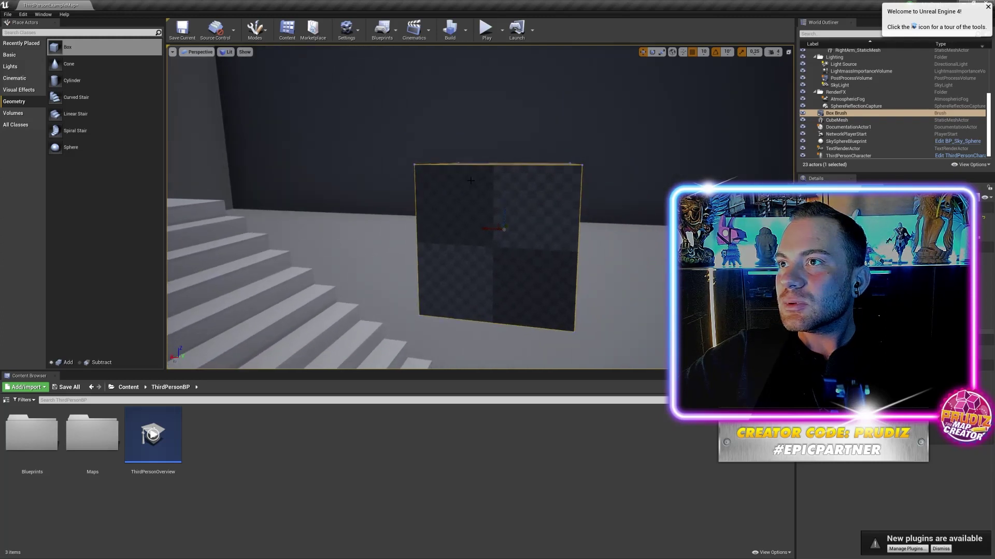
scroll(470, 180, down, 3)
scroll(511, 230, up, 6)
right_drag(511, 230, 517, 232)
drag(438, 223, 468, 171)
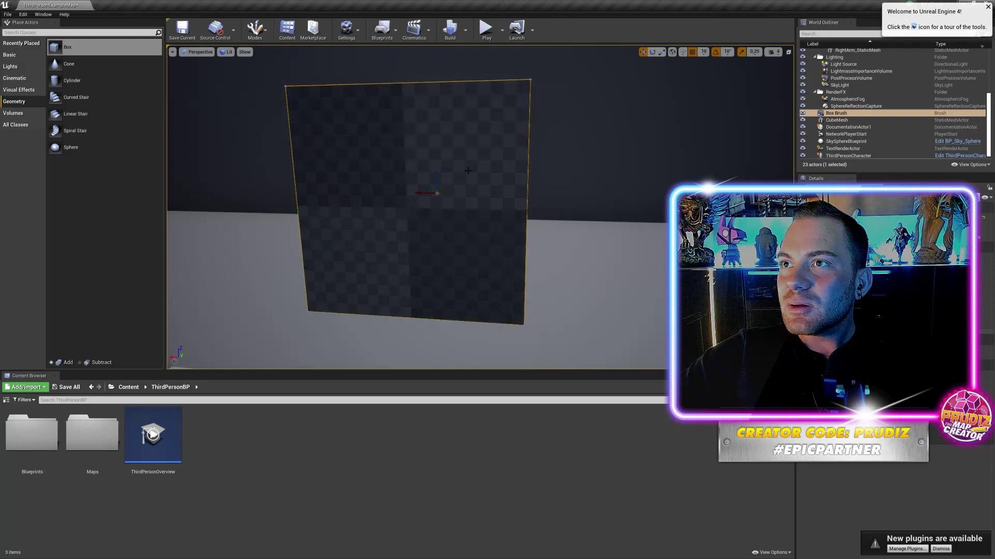
right_drag(443, 190, 449, 194)
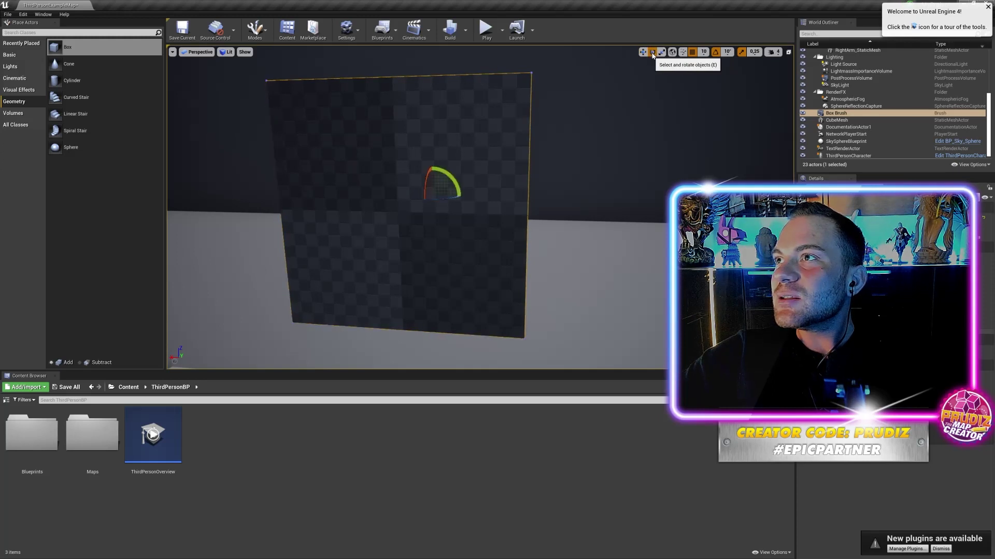
drag(444, 178, 446, 200)
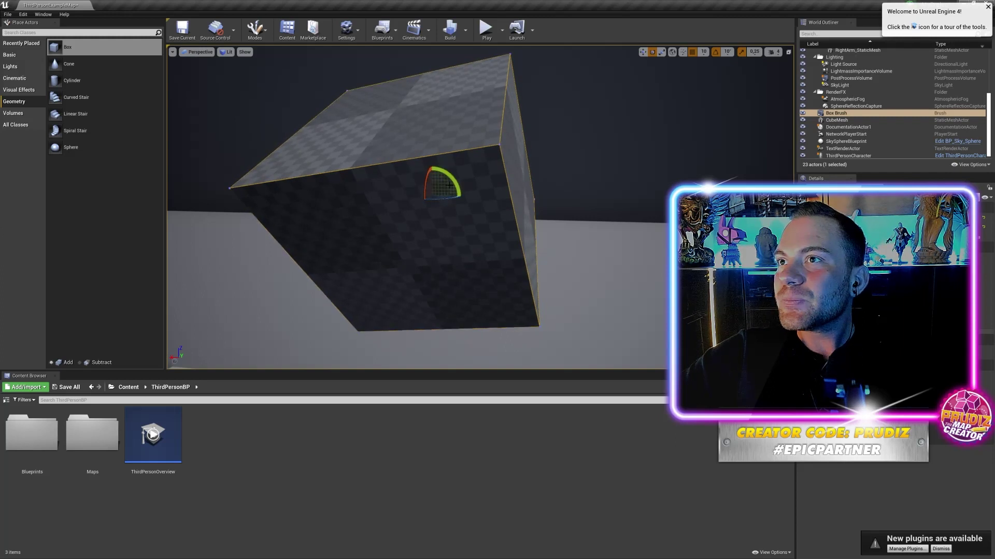
right_drag(468, 170, 430, 171)
right_drag(558, 193, 539, 207)
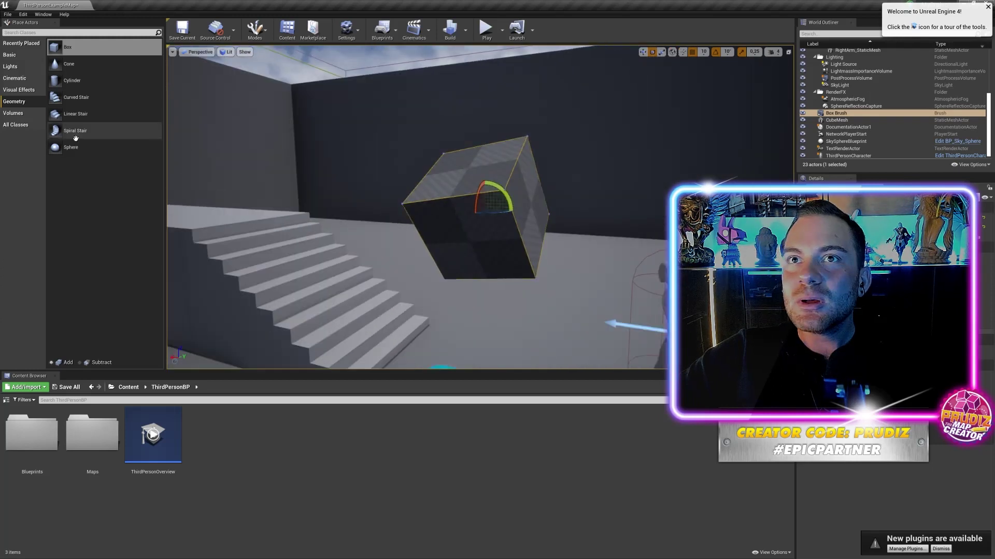
drag(55, 151, 621, 171)
mouse_move(622, 171)
right_down()
mouse_move(596, 171)
mouse_move(653, 167)
right_up()
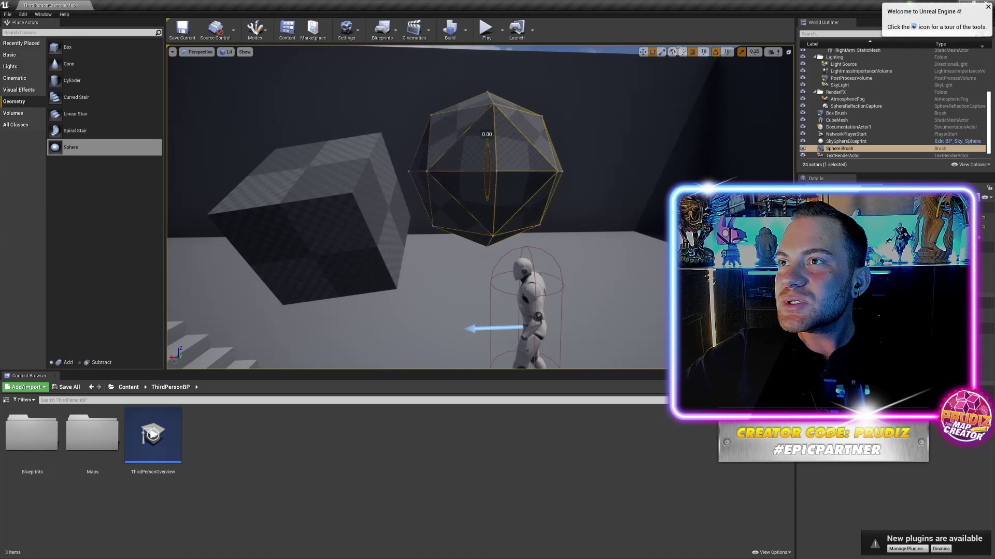
Rotate the sphere brush and rescale it with the scale tool.
drag(487, 171, 487, 191)
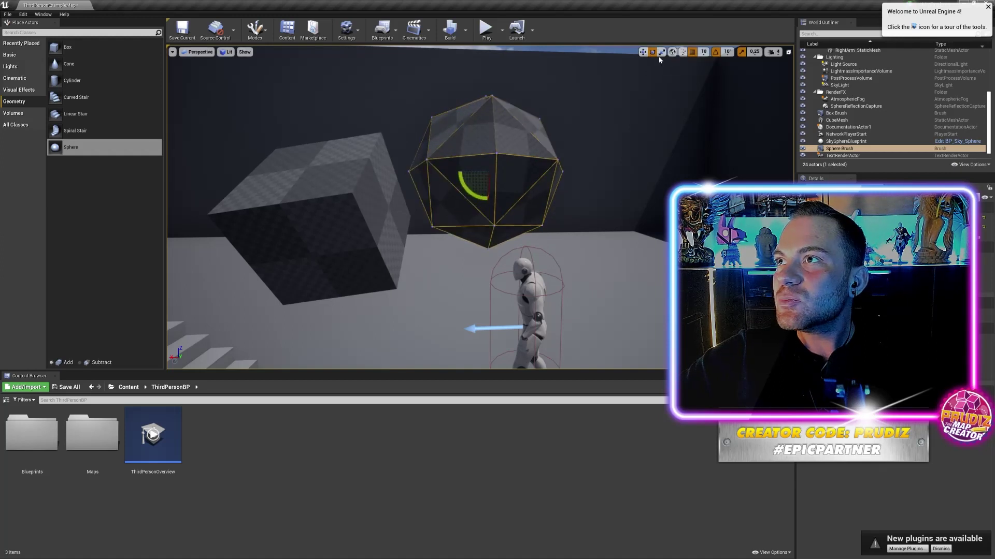
click(662, 53)
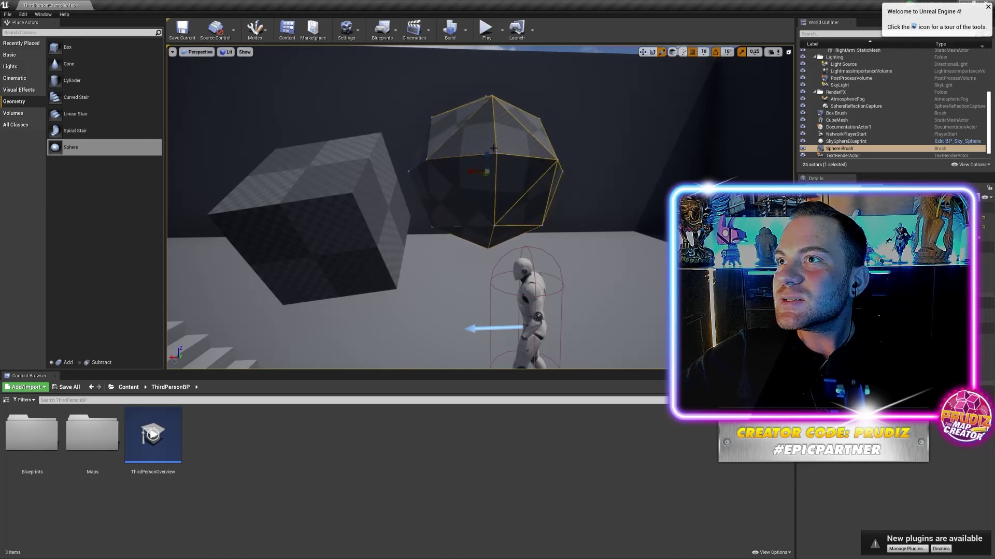
drag(485, 157, 487, 129)
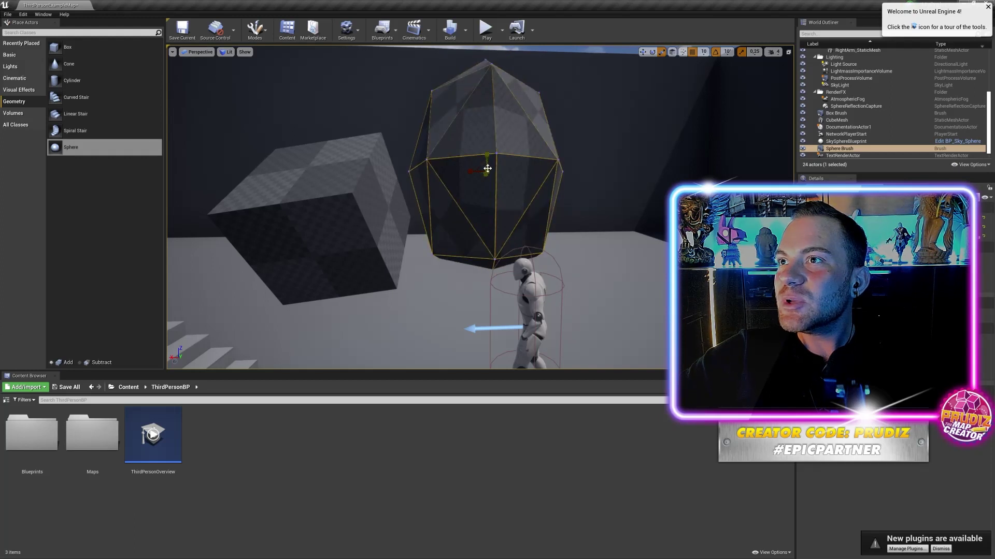
mouse_move(488, 168)
mouse_down()
mouse_move(471, 171)
mouse_move(482, 171)
mouse_up()
Scale the tilted box brush up uniformly until it is much larger.
click(340, 189)
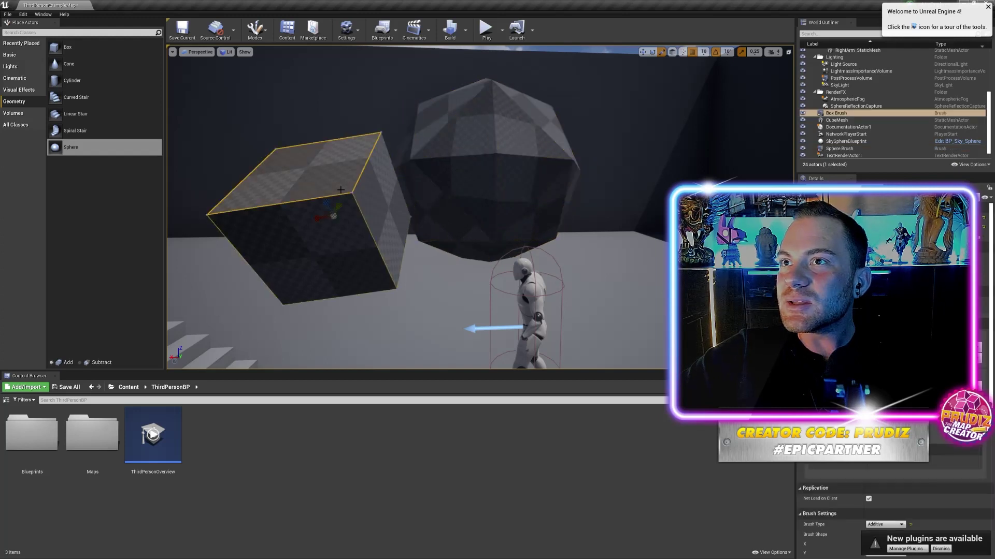
drag(327, 201, 334, 191)
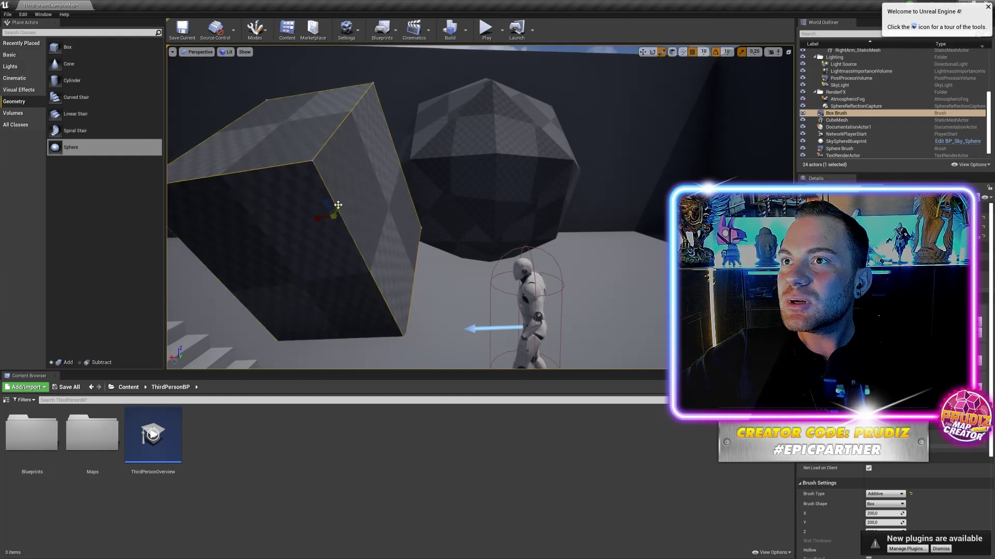
drag(340, 204, 336, 195)
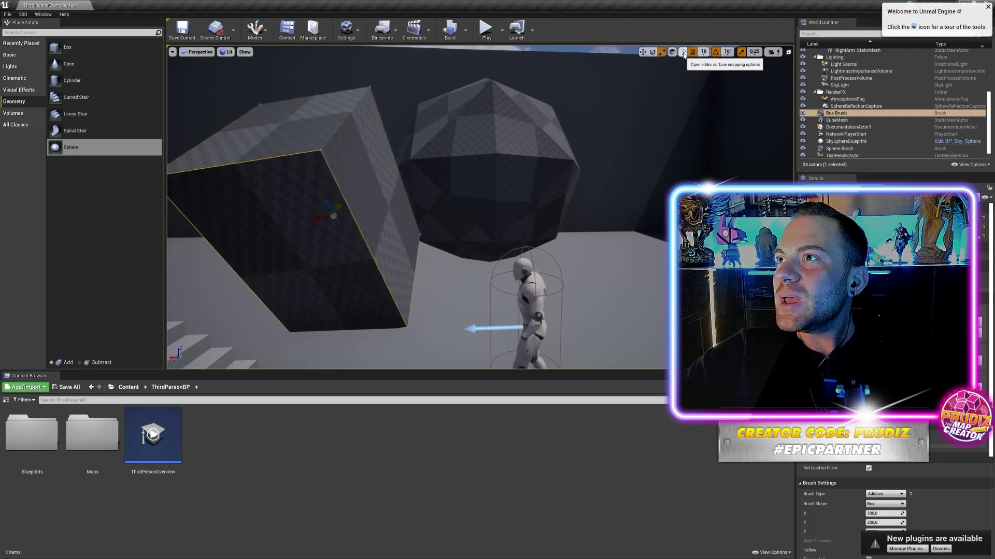
click(684, 53)
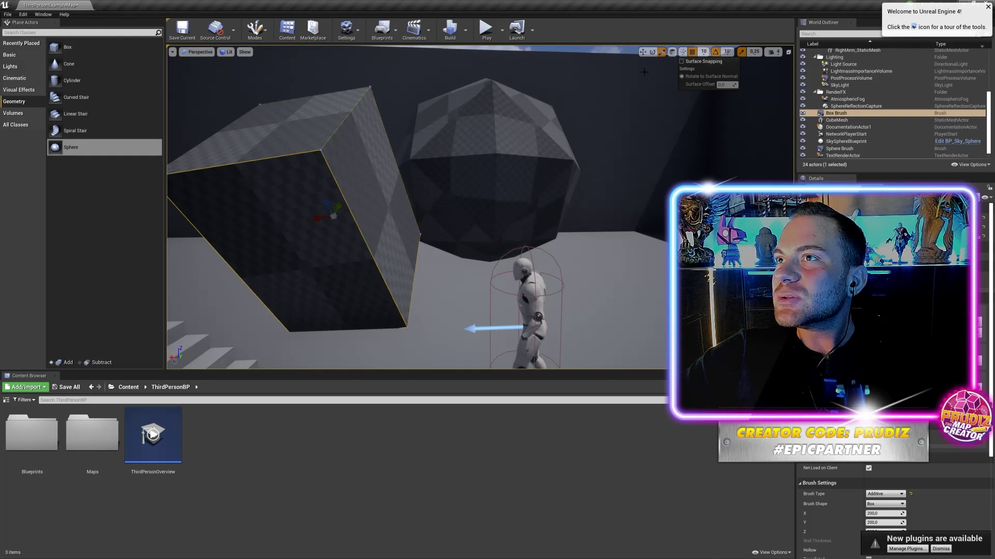
click(420, 148)
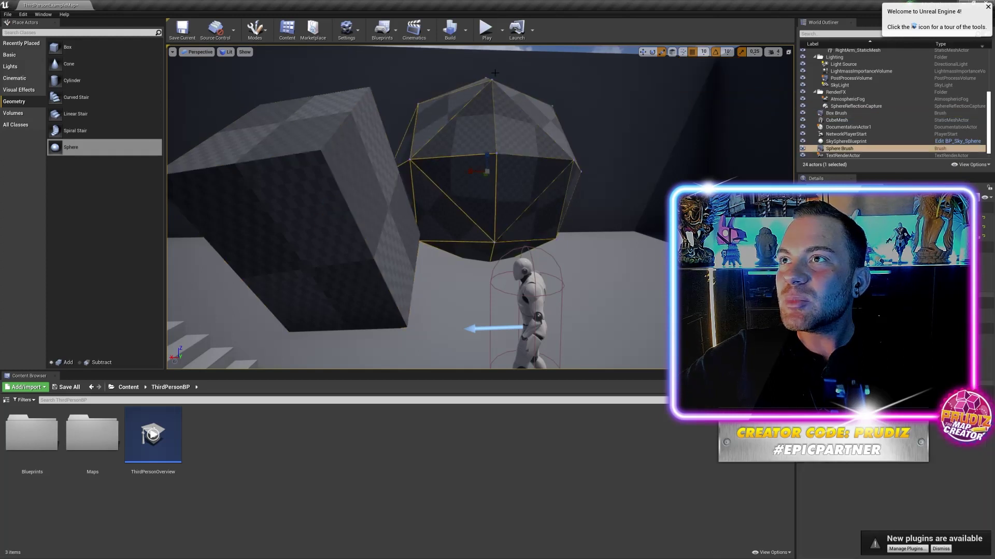
right_drag(420, 149, 600, 161)
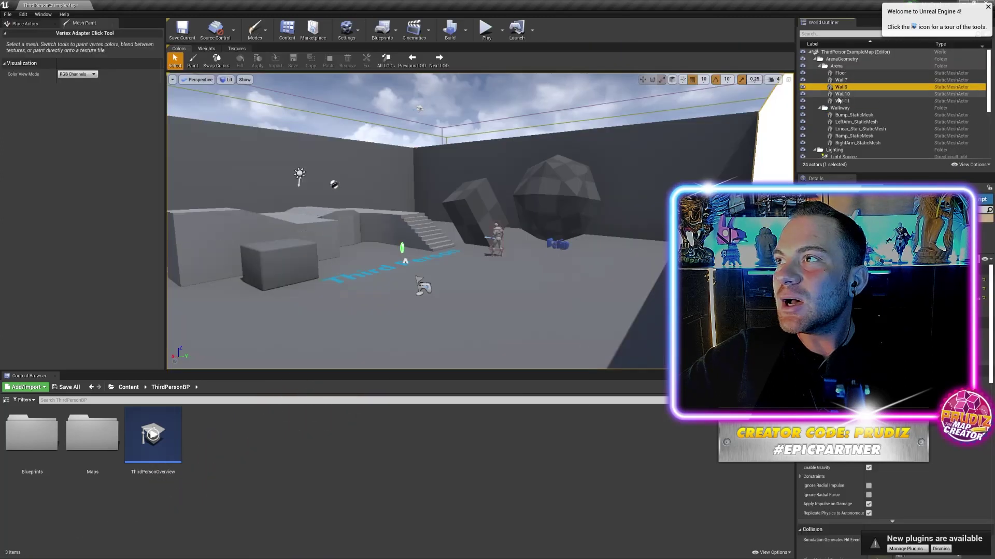
Inspect Wall10, Wall11, the Light Source, LightmassImportanceVolume and sun light by selecting them.
click(840, 99)
click(839, 96)
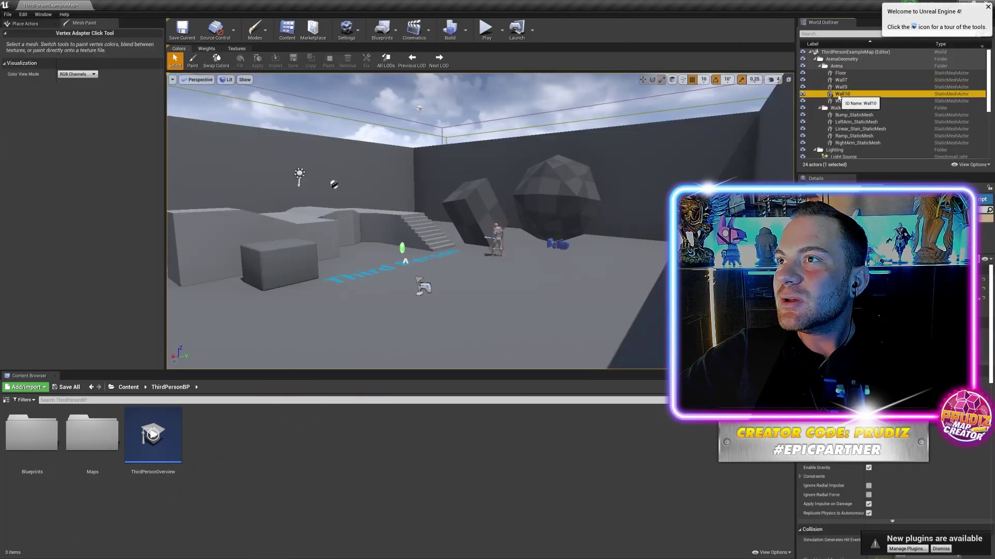
click(840, 100)
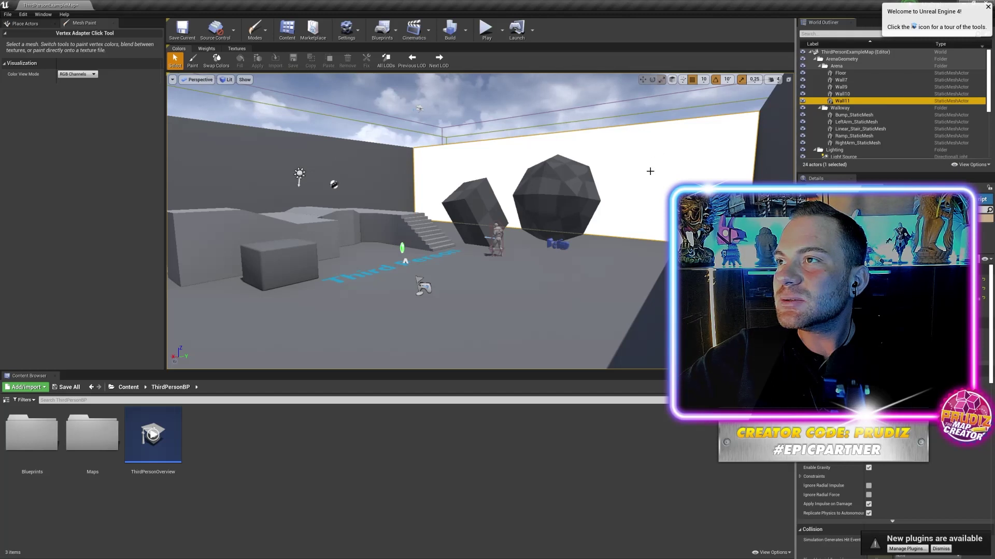
scroll(840, 126, down, 3)
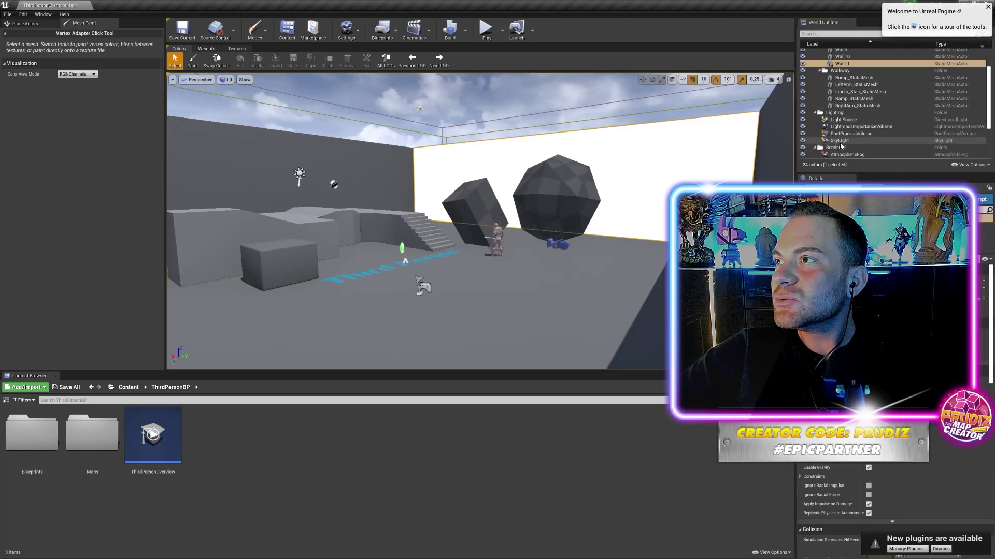
click(840, 123)
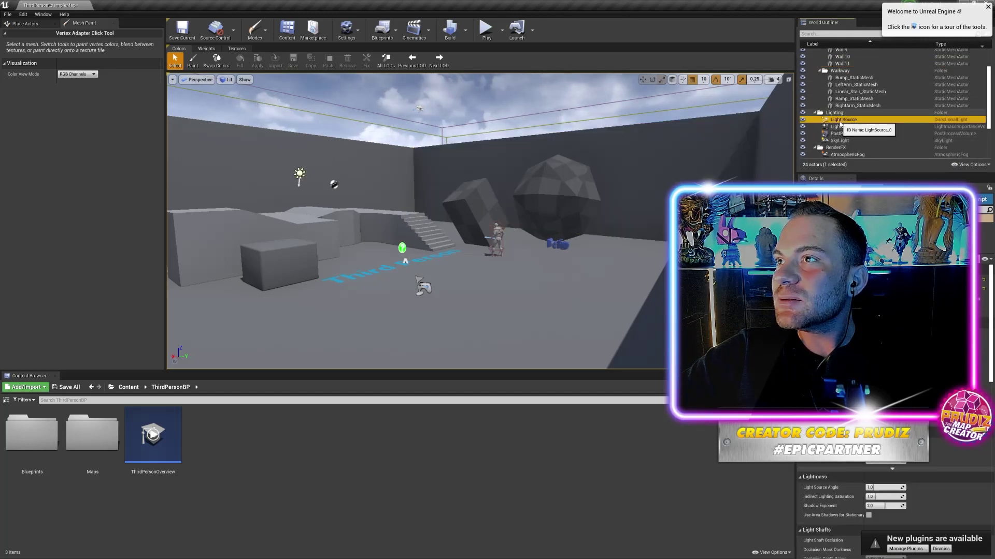
click(845, 126)
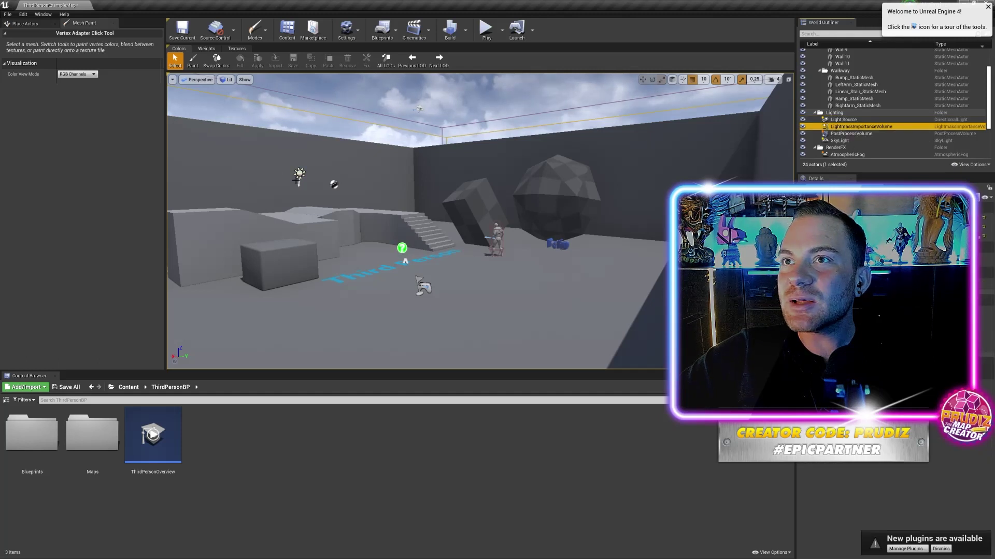
right_drag(290, 171, 311, 170)
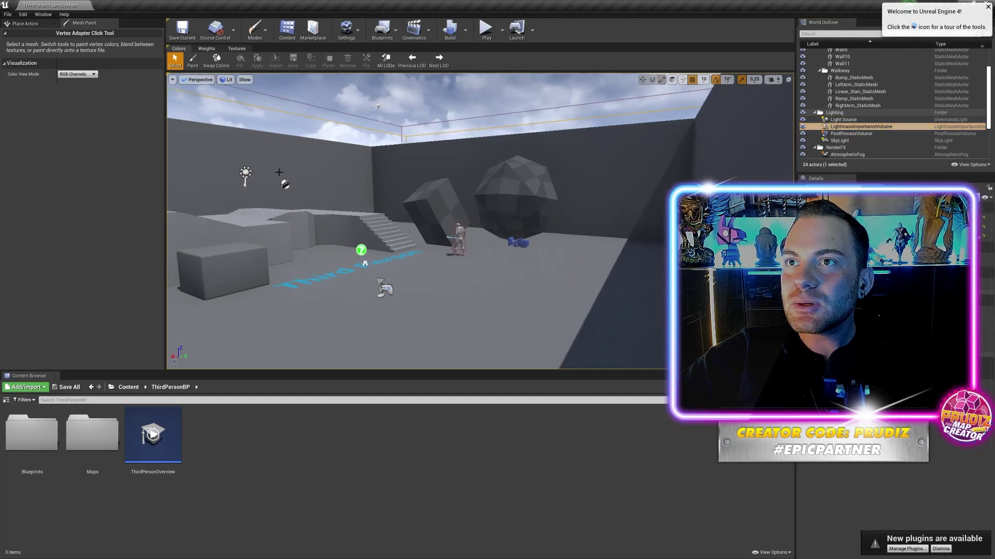
click(246, 173)
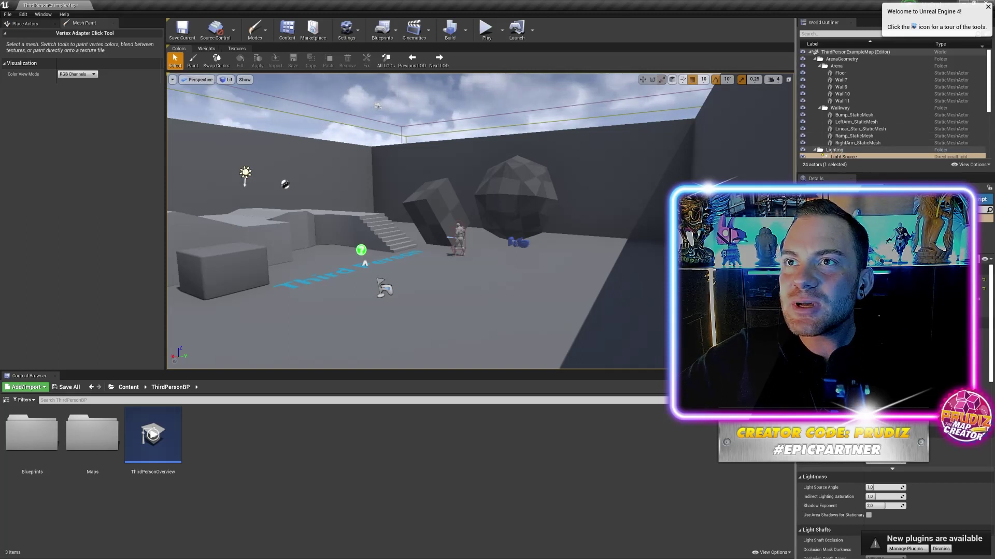
Select the bump block to the left of the stairs for painting.
scroll(256, 164, up, 3)
scroll(256, 165, up, 3)
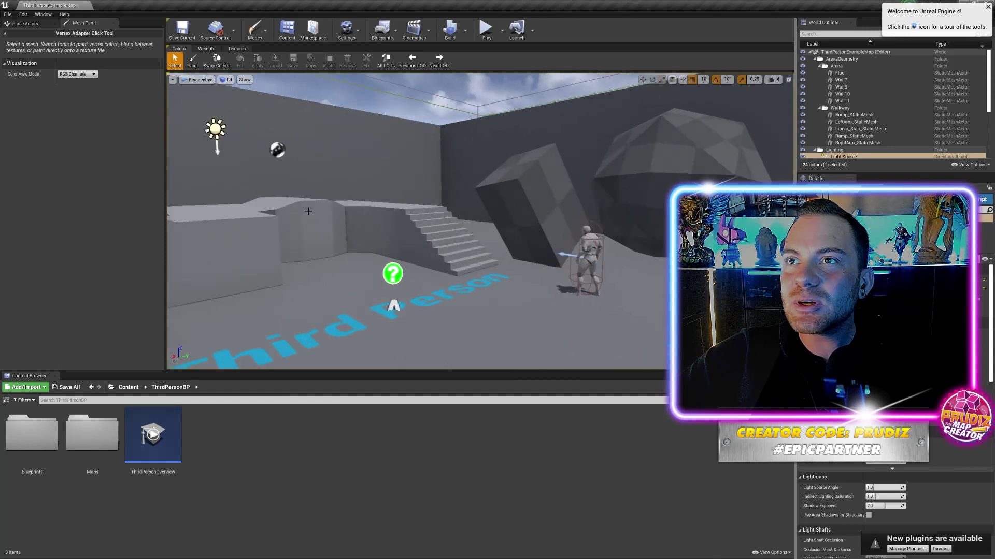
click(308, 211)
right_drag(308, 211, 276, 146)
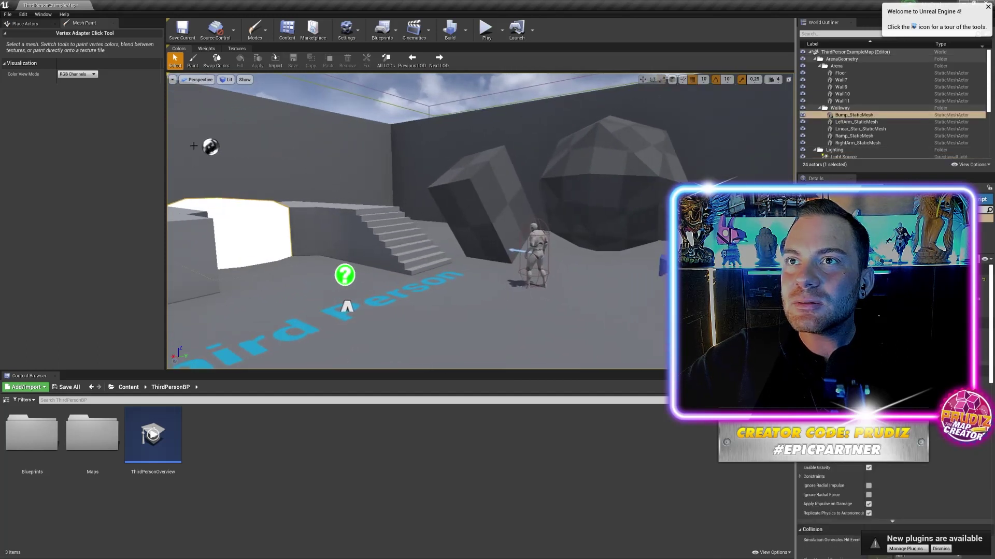
click(317, 174)
click(330, 216)
click(250, 206)
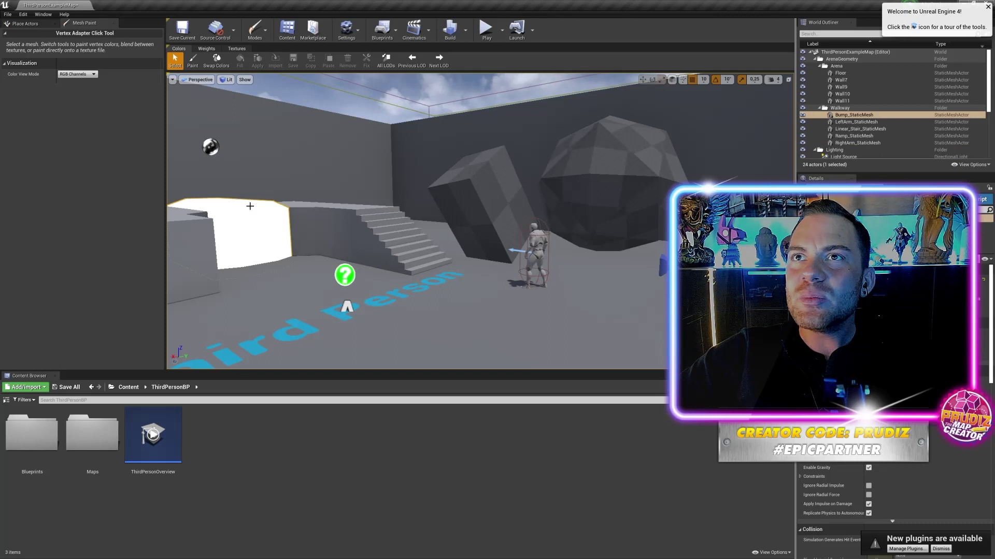
Fill the cube entirely with magenta vertex paint.
click(193, 61)
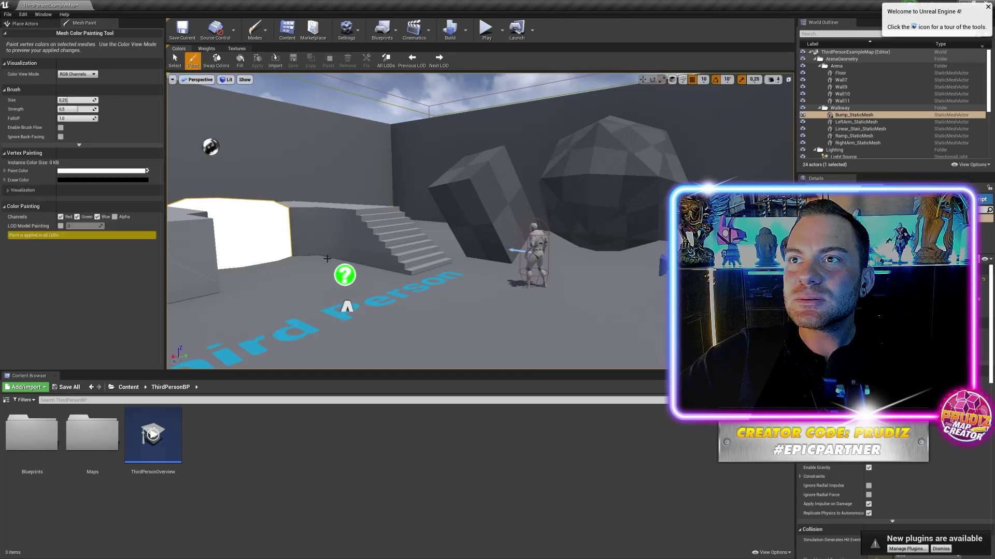
click(327, 225)
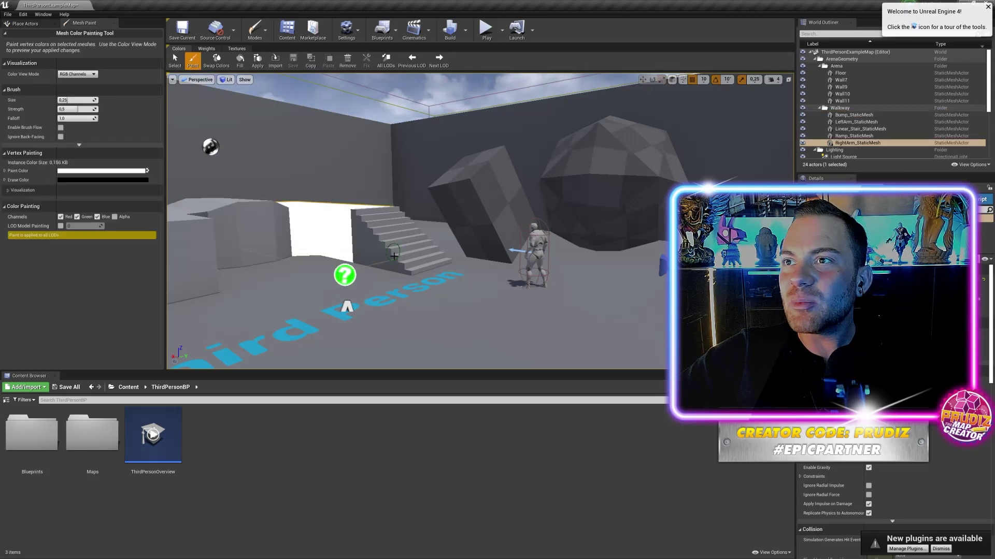
click(371, 244)
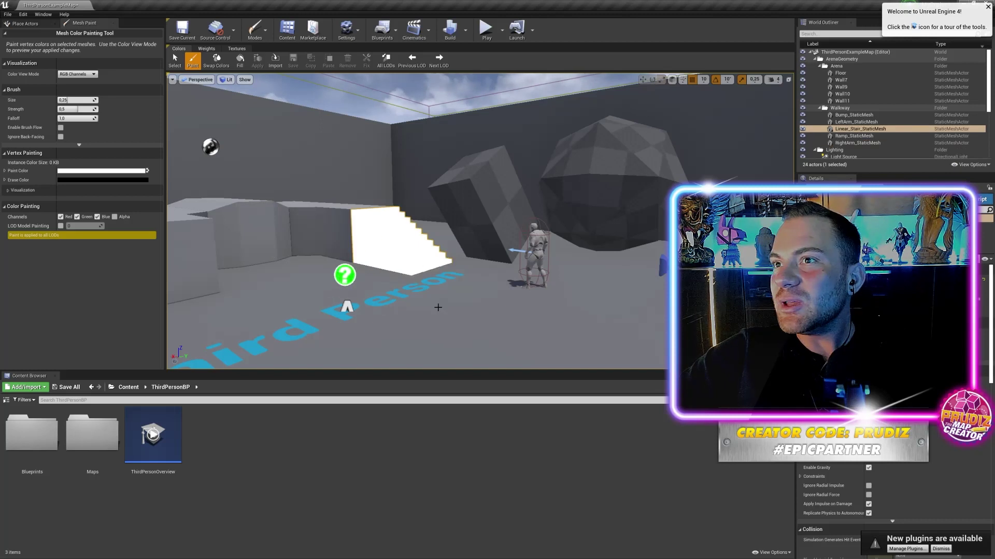
click(437, 307)
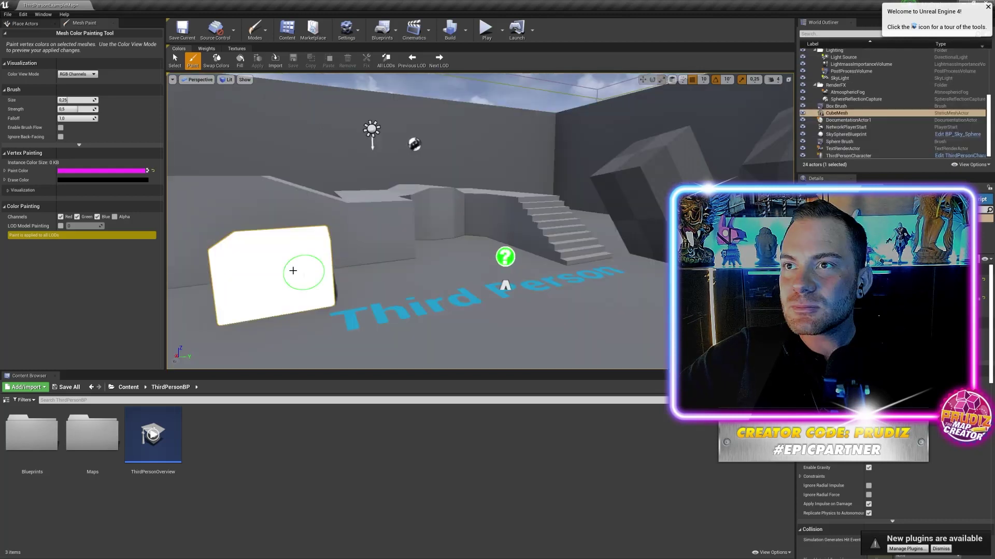
click(239, 59)
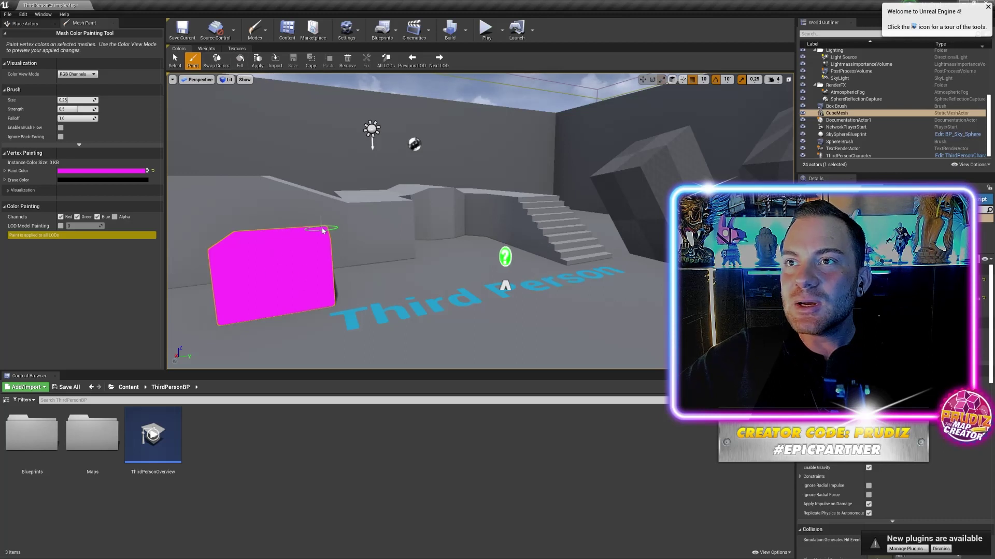
Fill the left-arm walkway wall with magenta vertex paint.
click(377, 230)
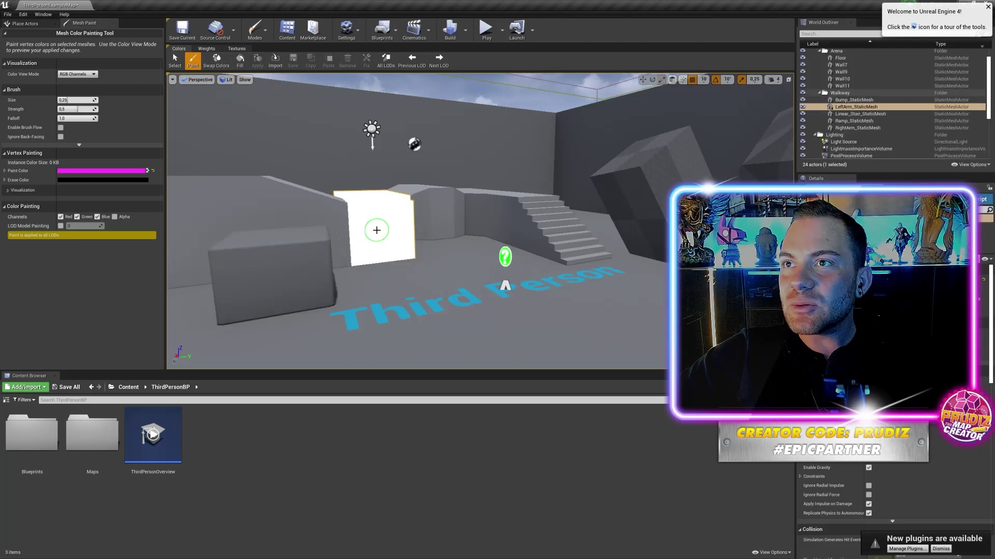
click(301, 262)
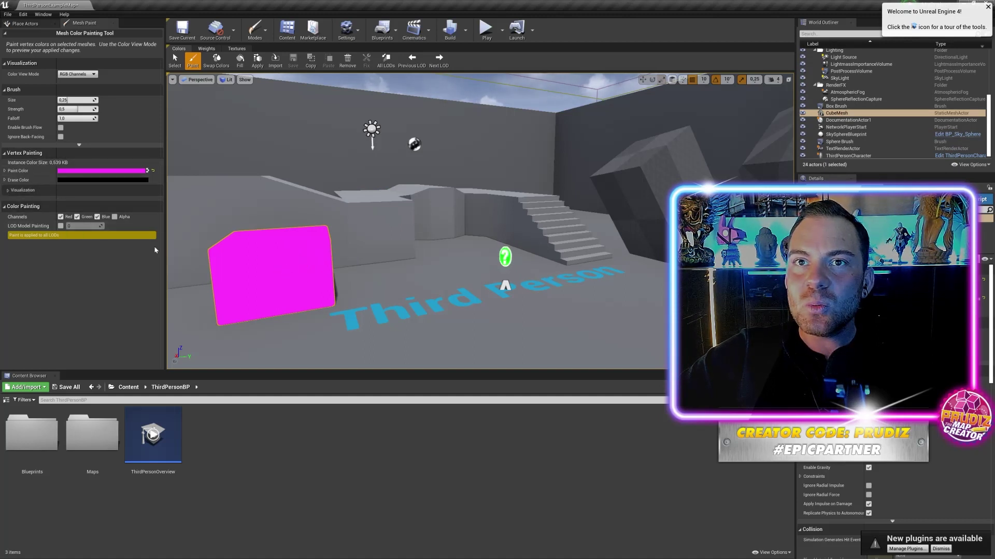
click(357, 238)
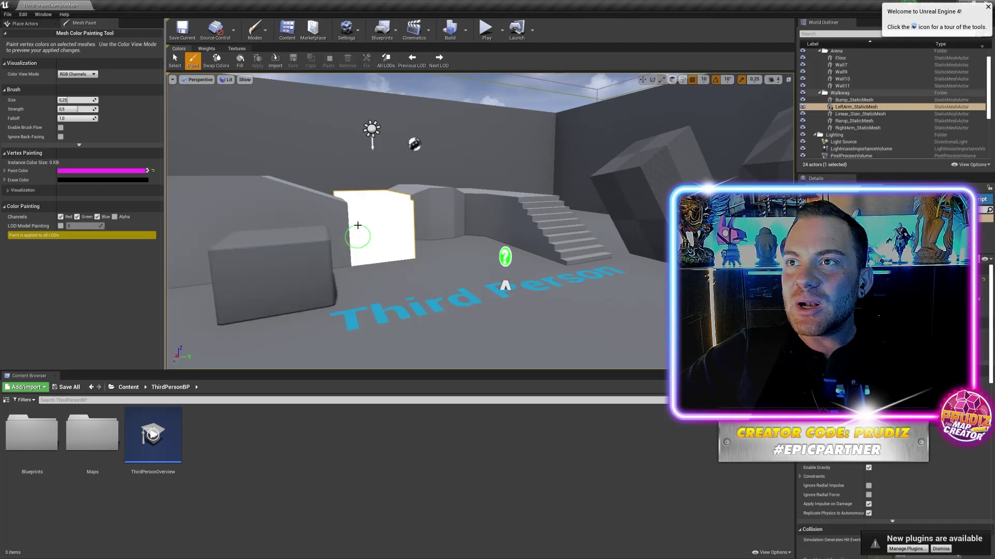
click(242, 62)
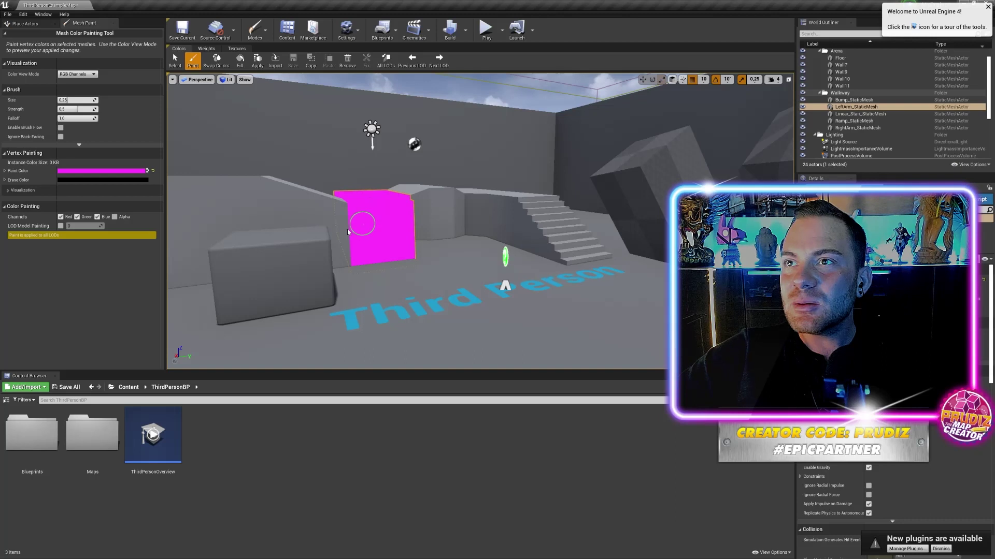
Click through the walkway pieces and back wall to compare painted and unpainted meshes.
click(298, 238)
click(293, 210)
click(381, 218)
click(456, 207)
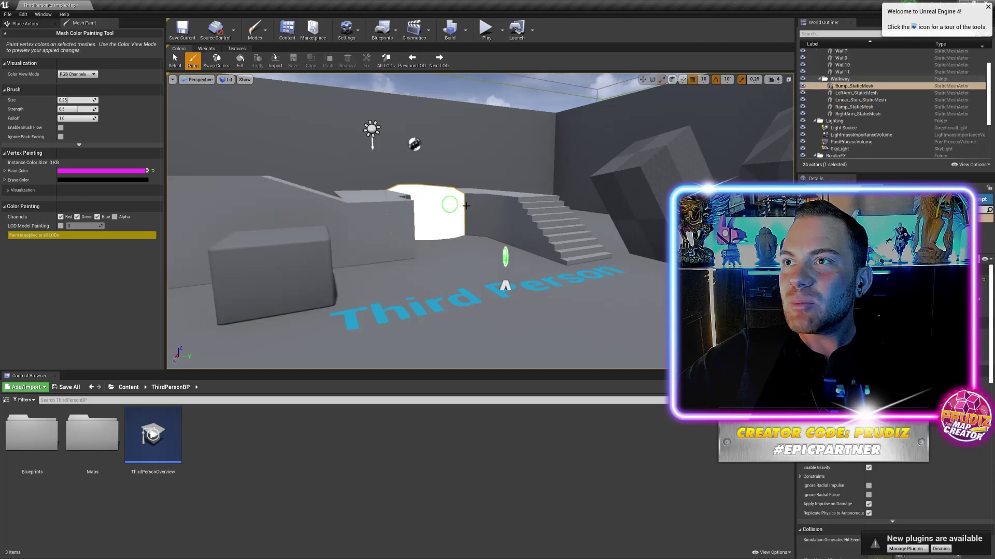
click(476, 217)
click(397, 230)
click(440, 213)
click(373, 228)
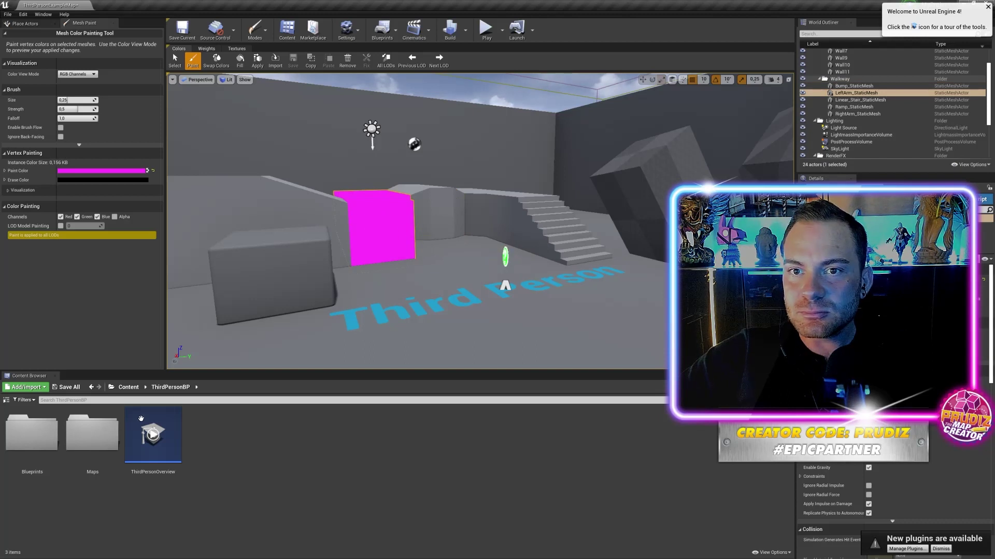
click(456, 171)
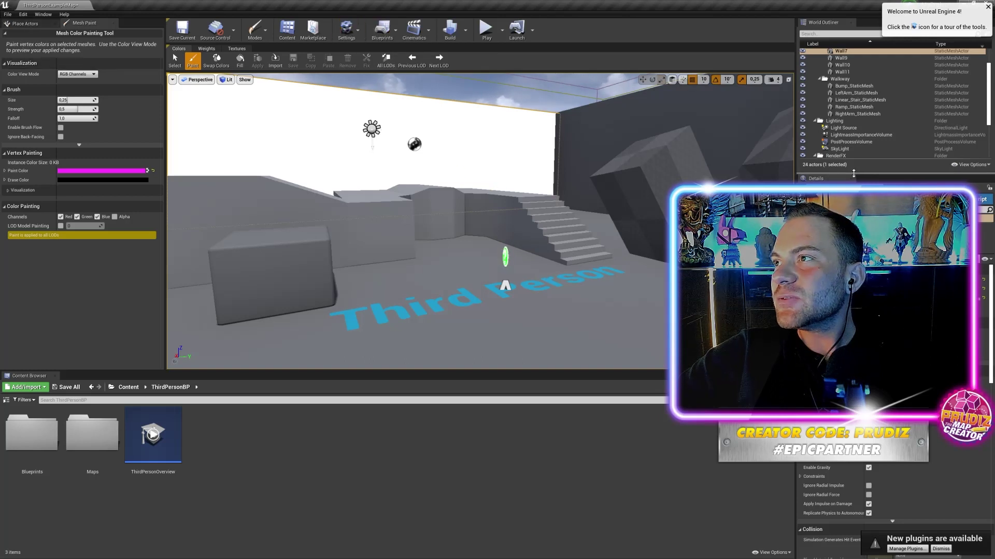
Inspect the stairs' dark wood and the right-arm wall's light wood texture.
click(571, 214)
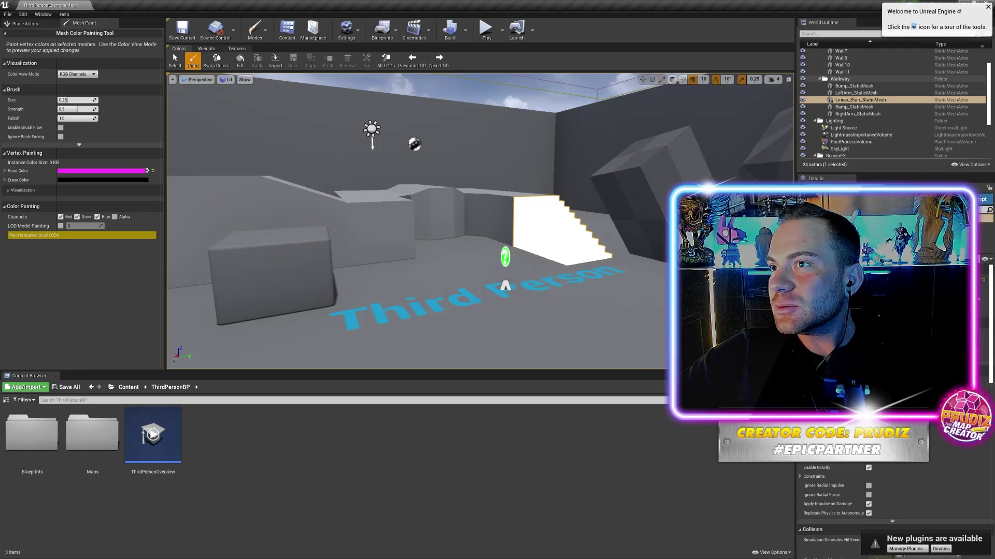
click(567, 291)
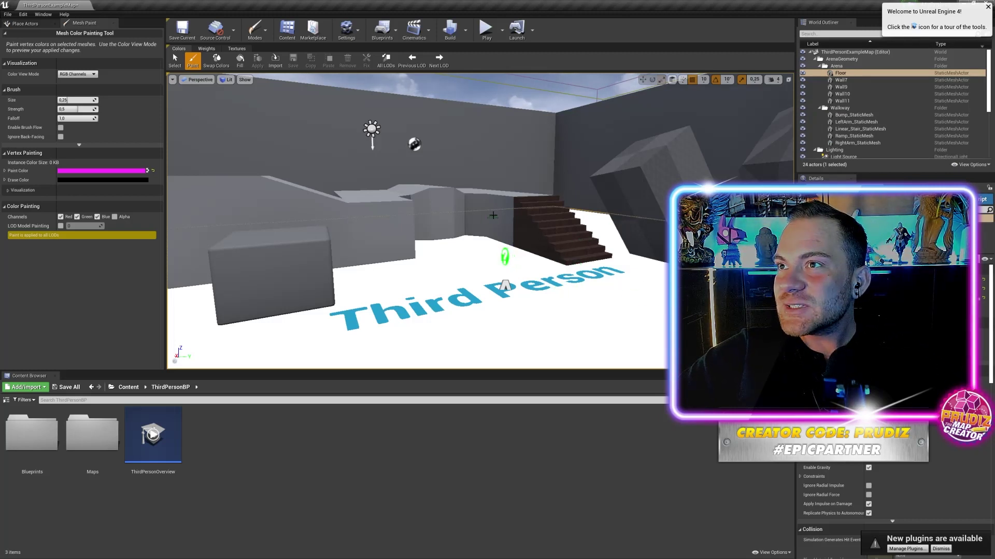
click(495, 203)
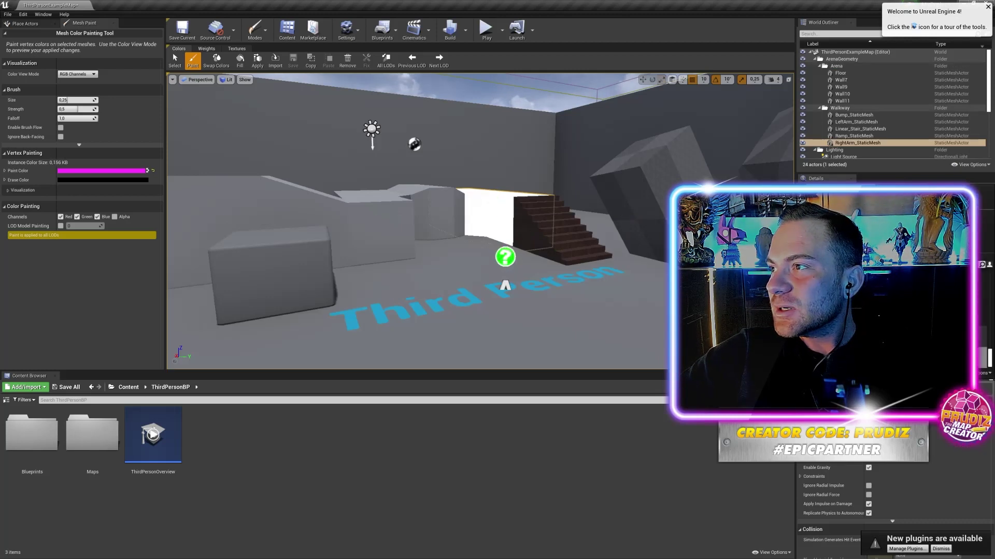
click(545, 292)
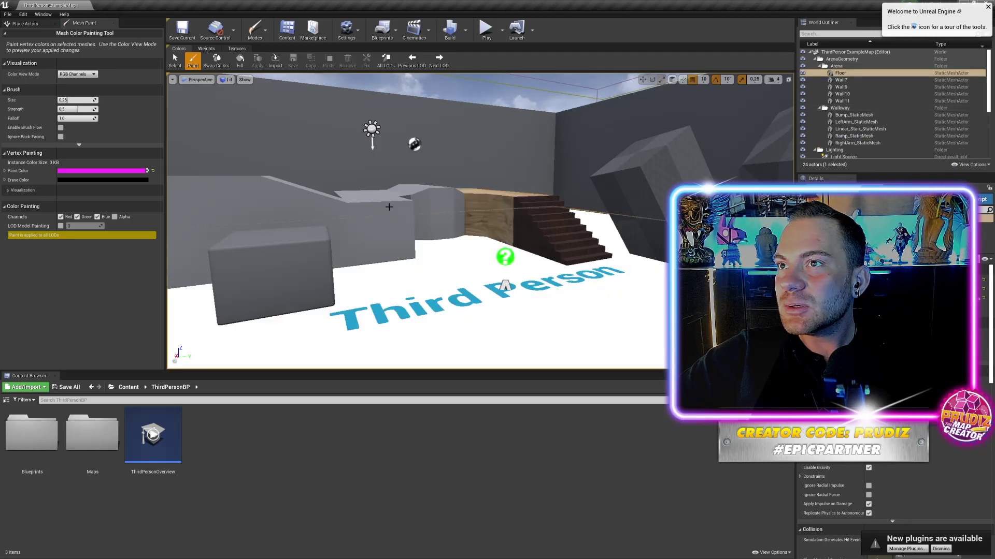
Check the left-arm wall's magenta paint up close, then select the pillar beside it.
click(389, 207)
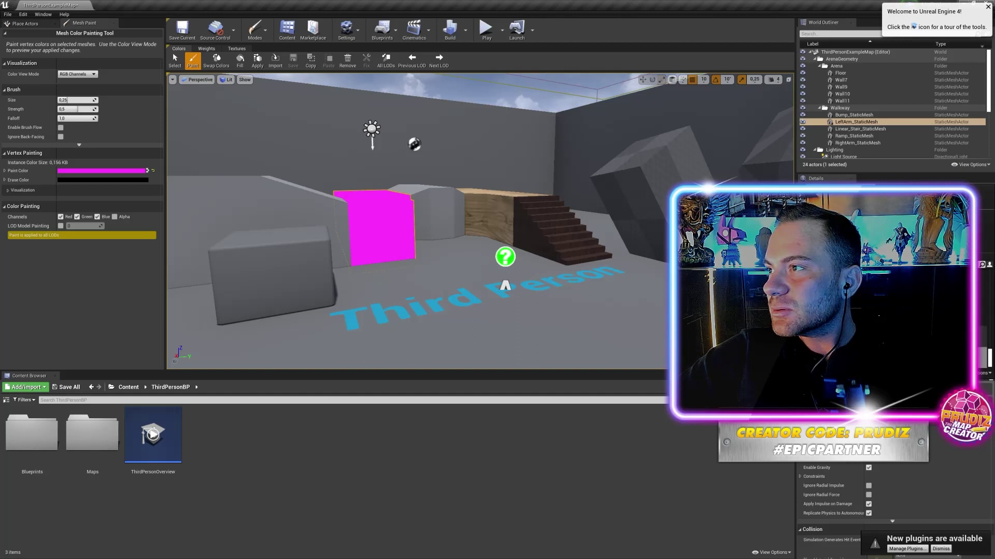
click(452, 287)
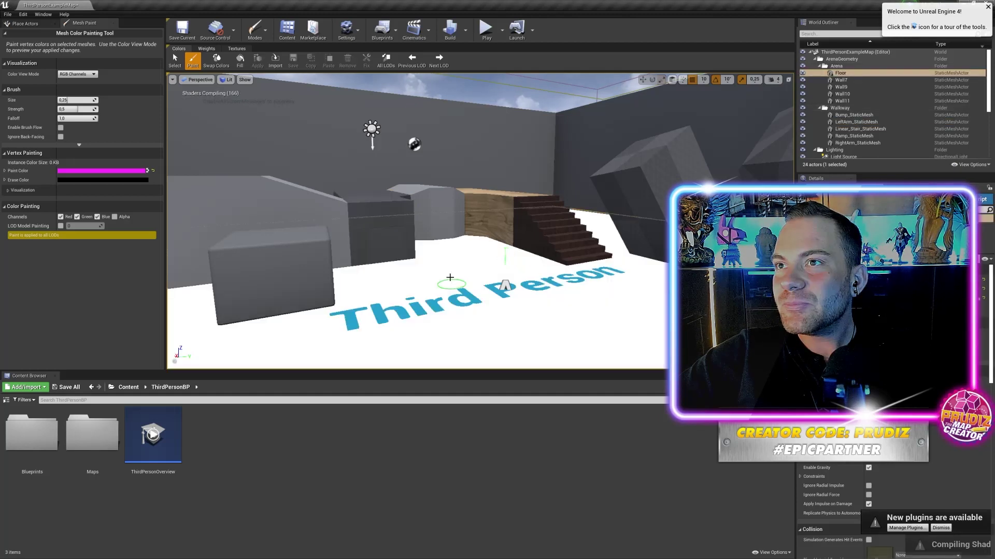
click(397, 242)
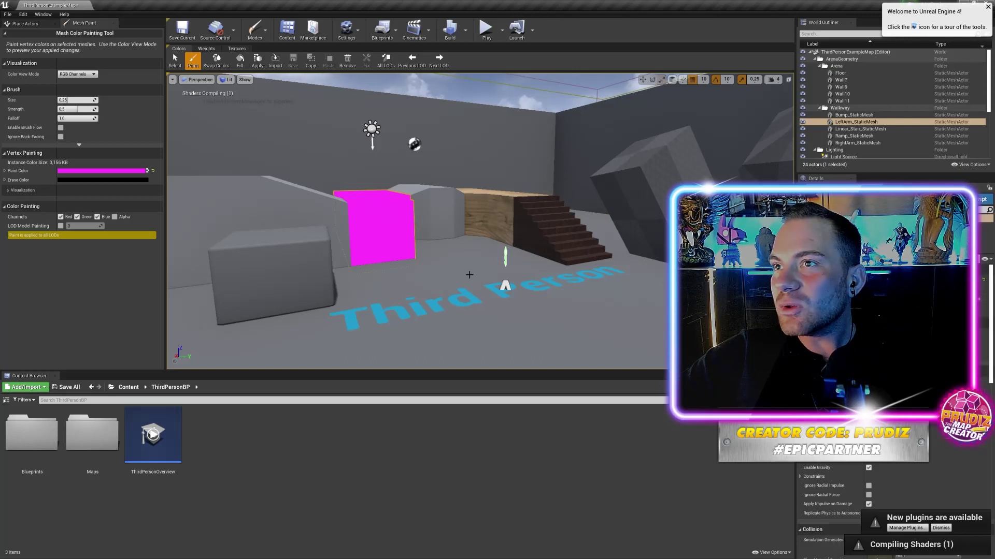
click(429, 285)
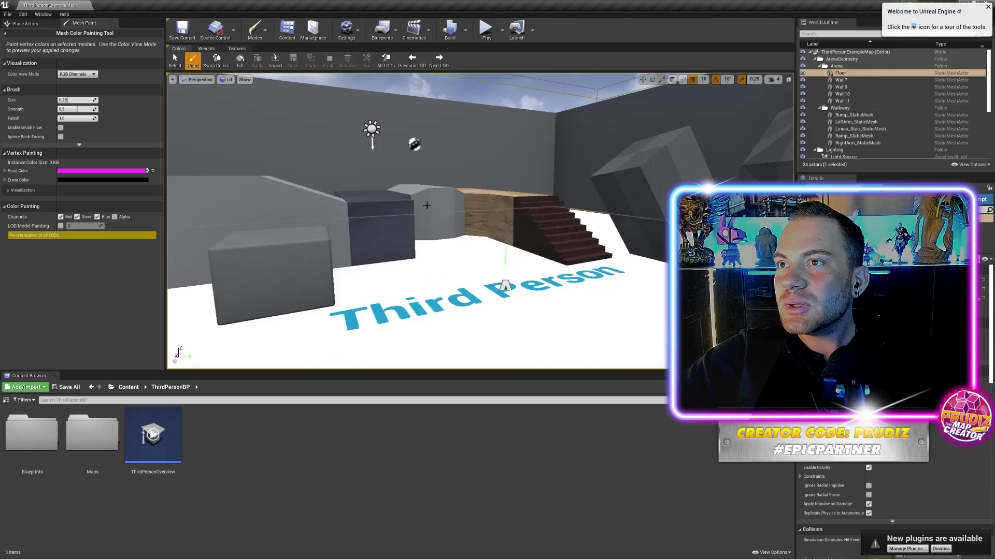
scroll(429, 222, up, 10)
click(328, 266)
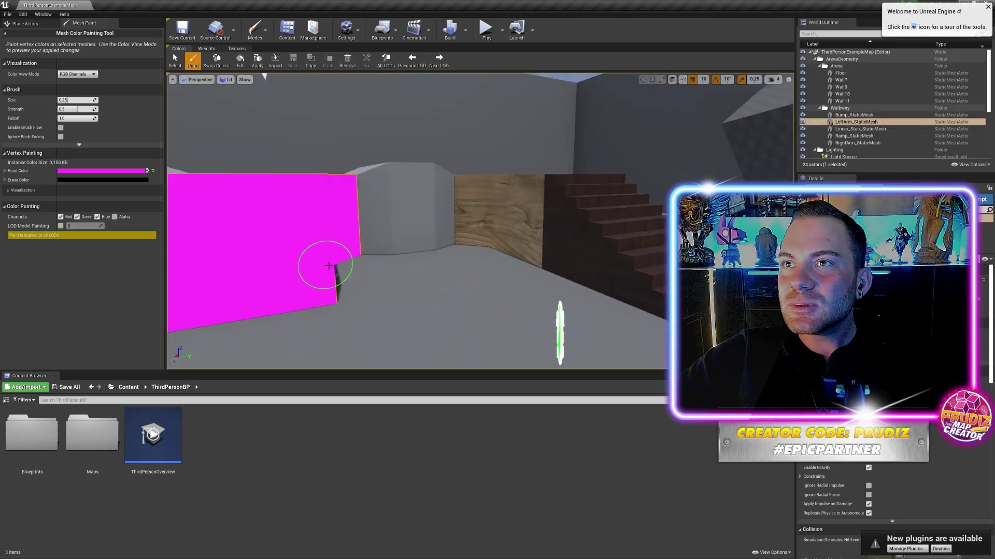
click(363, 285)
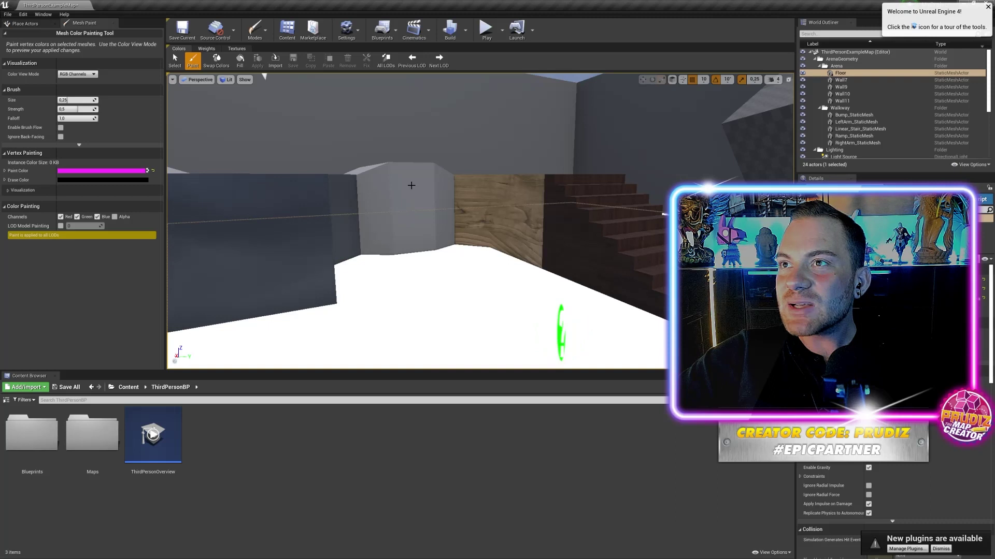
click(411, 185)
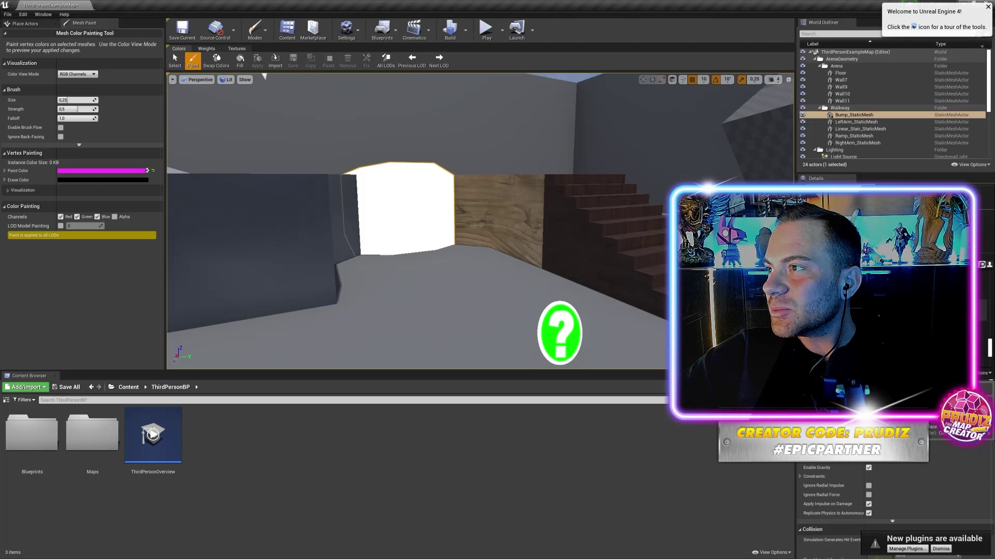
Set the Static Mesh to TableRound to place a round table near the Third Person text.
click(428, 282)
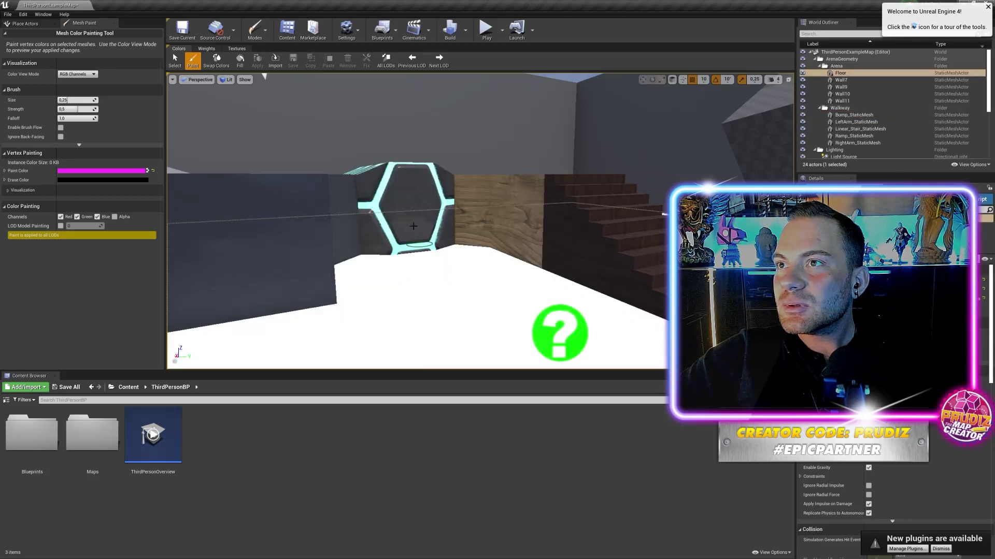
scroll(413, 226, up, 5)
scroll(385, 235, down, 3)
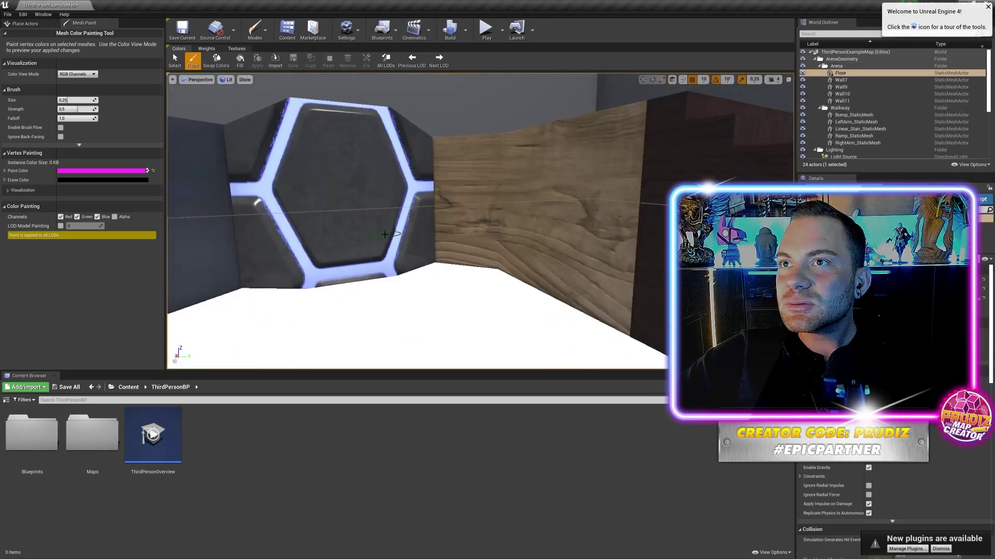
scroll(350, 226, down, 5)
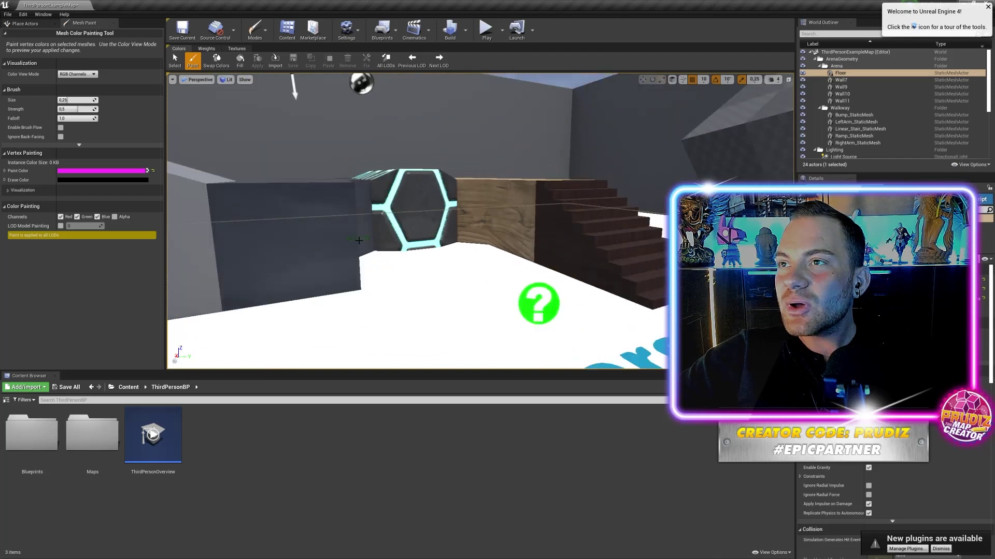
scroll(366, 254, down, 3)
scroll(586, 290, up, 2)
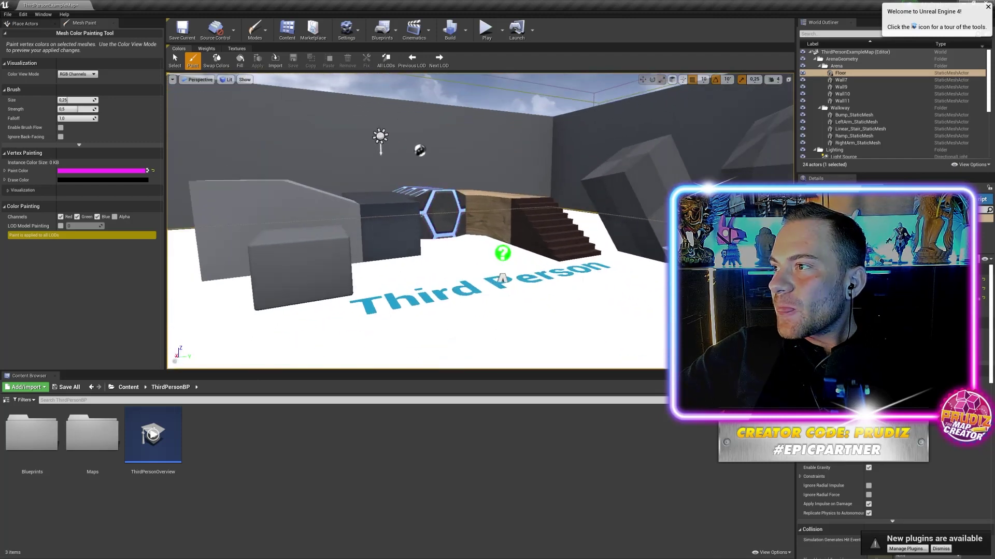
click(891, 427)
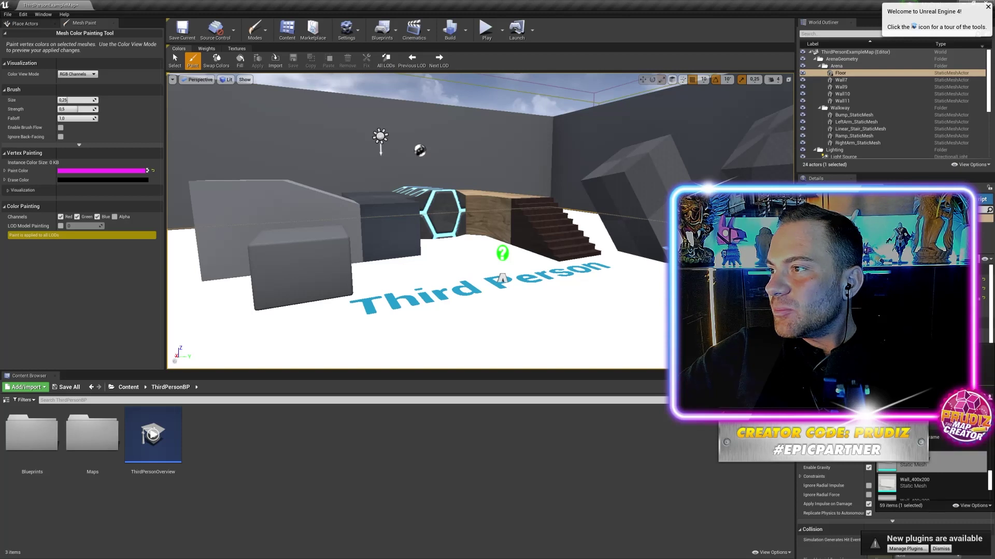
click(902, 440)
Brush magenta vertex paint over the round table top and one end of the right-arm wall.
click(488, 254)
scroll(489, 259, up, 2)
scroll(497, 280, up, 2)
scroll(505, 300, down, 1)
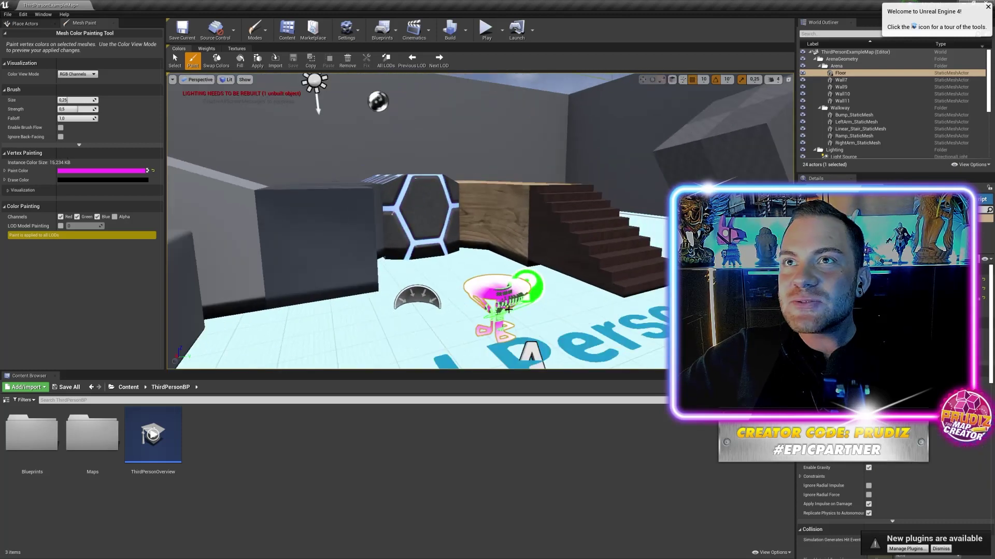
scroll(507, 309, down, 1)
drag(482, 282, 520, 275)
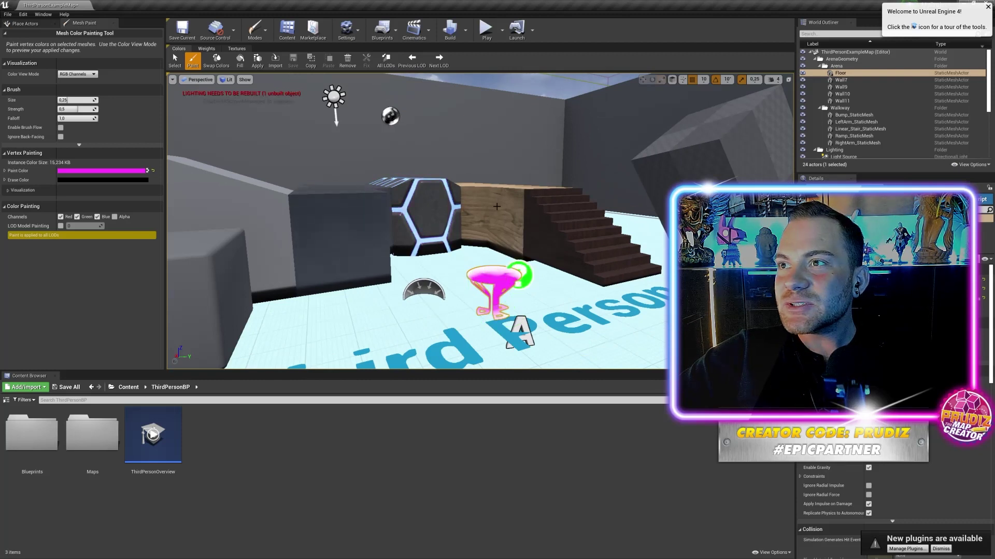
click(515, 207)
drag(513, 207, 521, 205)
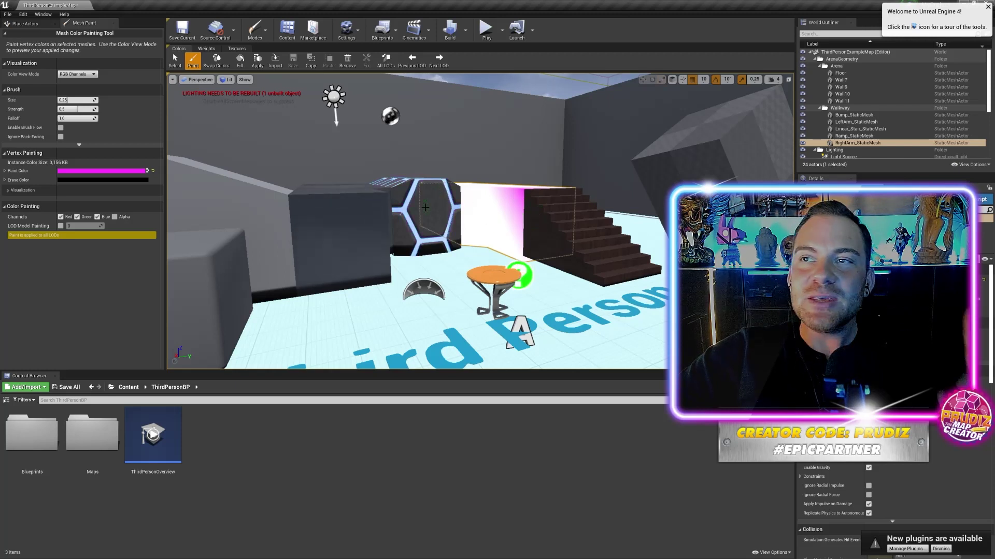
click(373, 210)
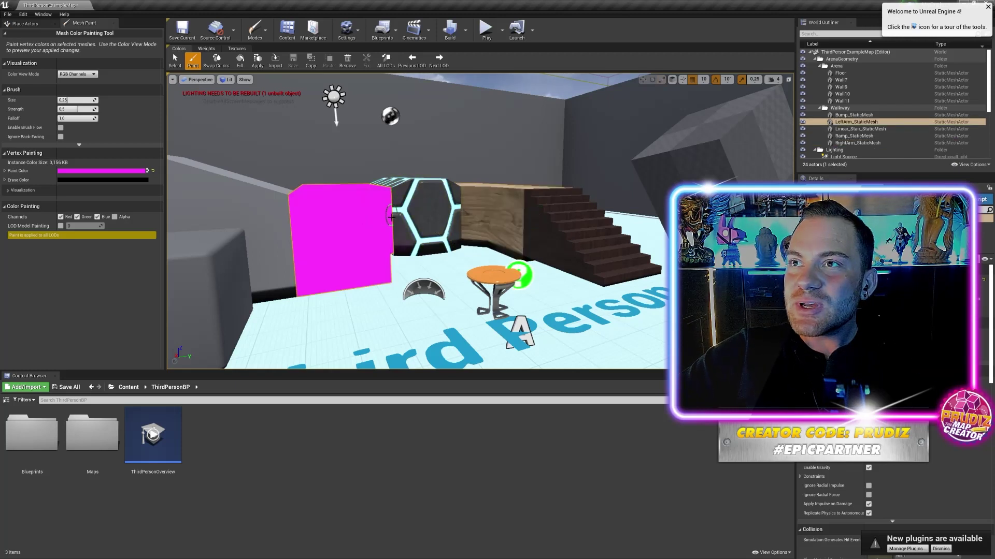
Clear the magenta paint preview from the RightArm wall and switch Mesh Paint to selecting.
click(417, 210)
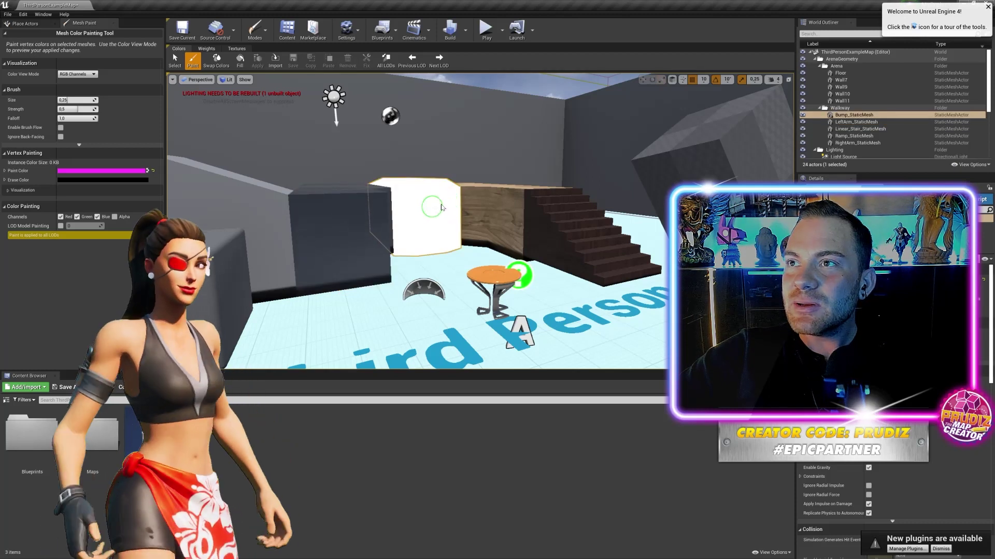
click(515, 204)
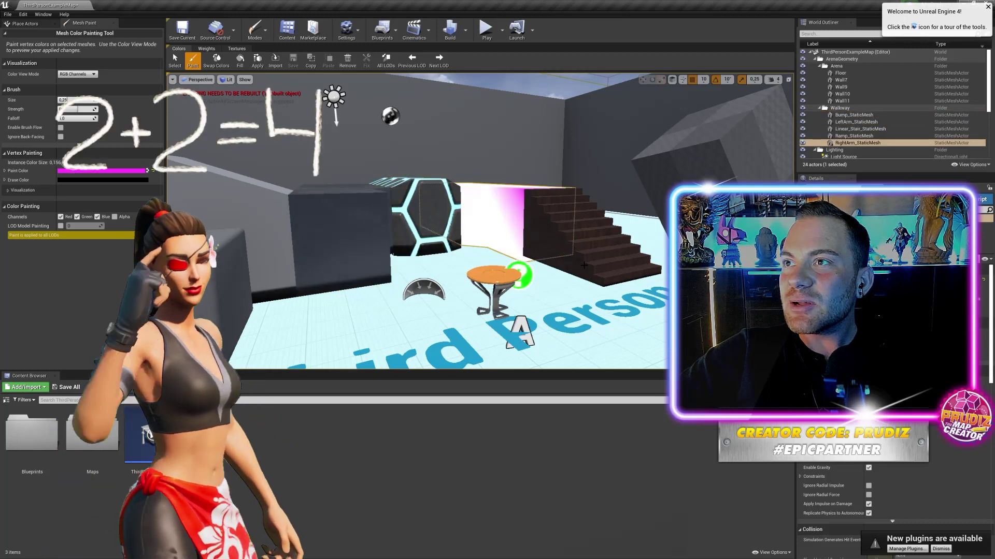
click(596, 295)
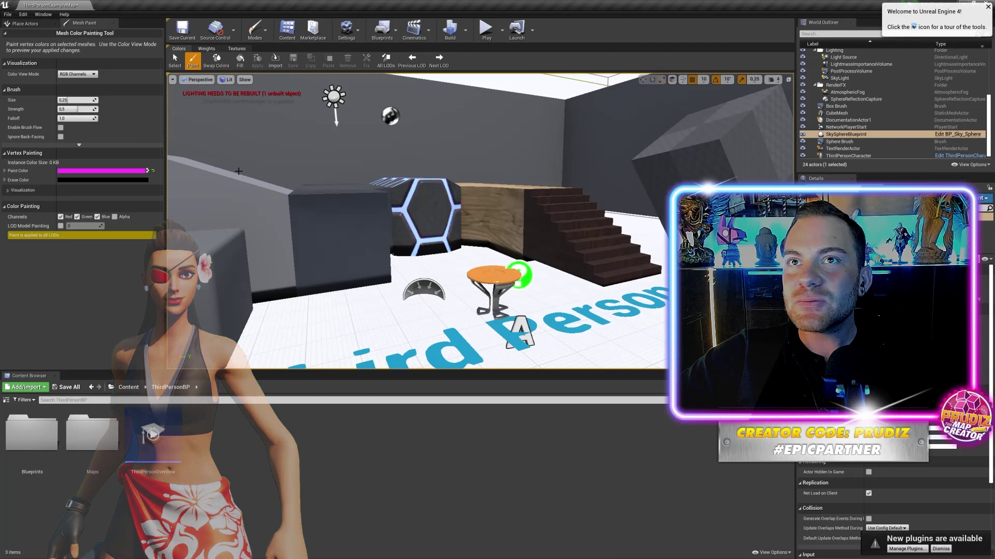
key(Escape)
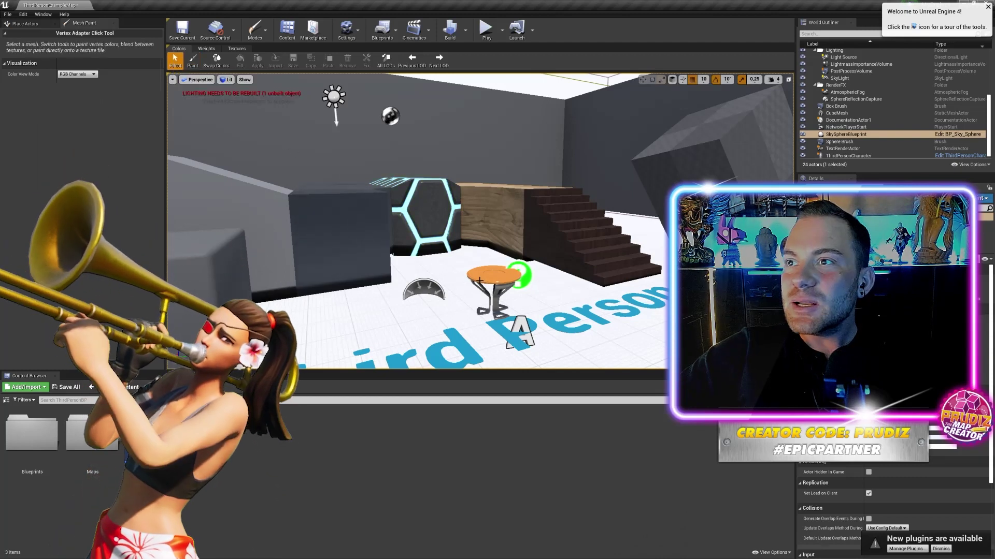
Select the table, the back wall and the Box Brush to inspect them.
click(482, 280)
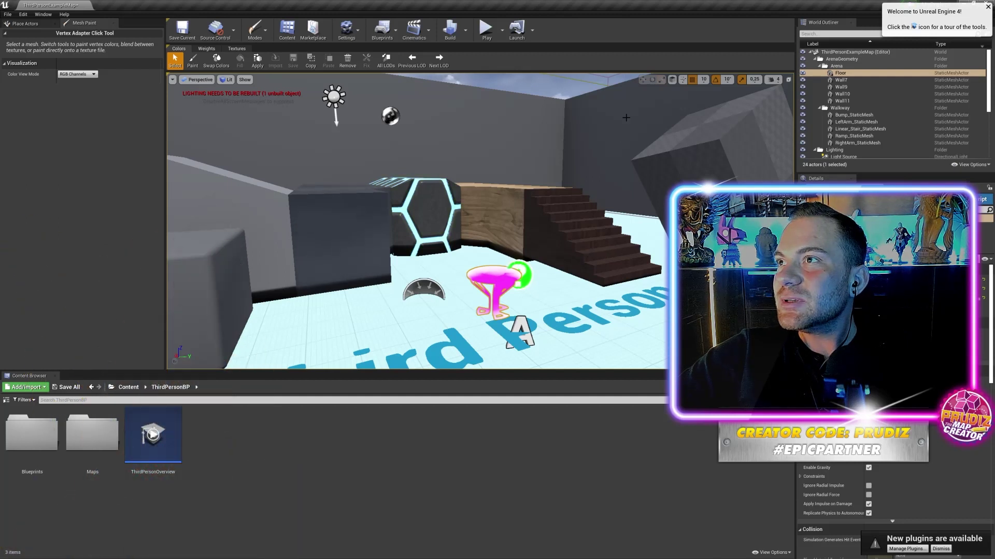
click(643, 80)
click(641, 78)
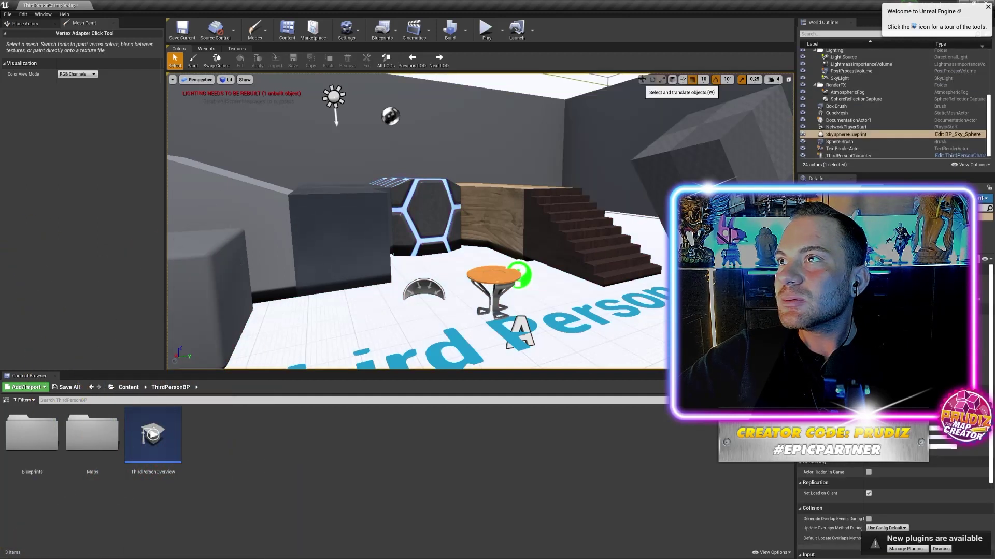
click(641, 78)
click(498, 282)
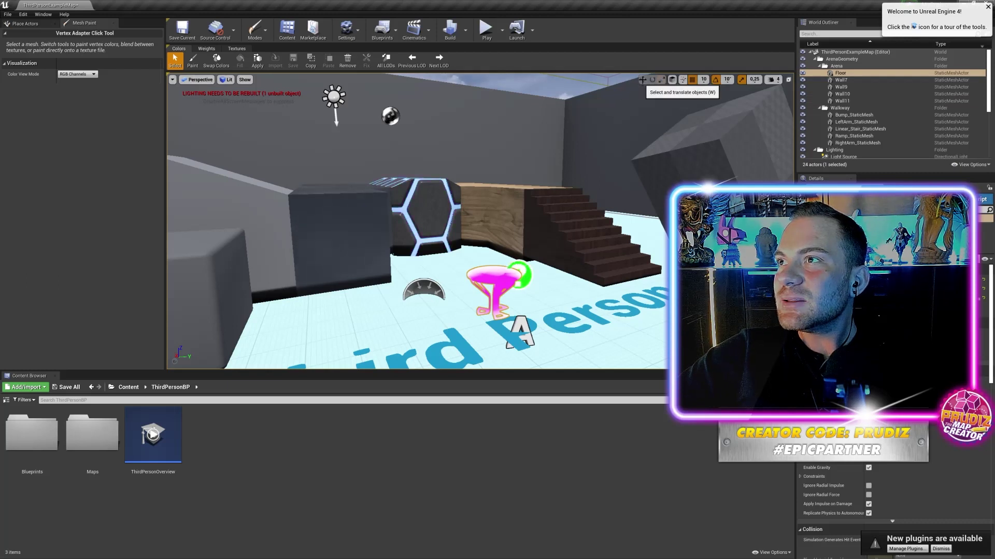
click(718, 169)
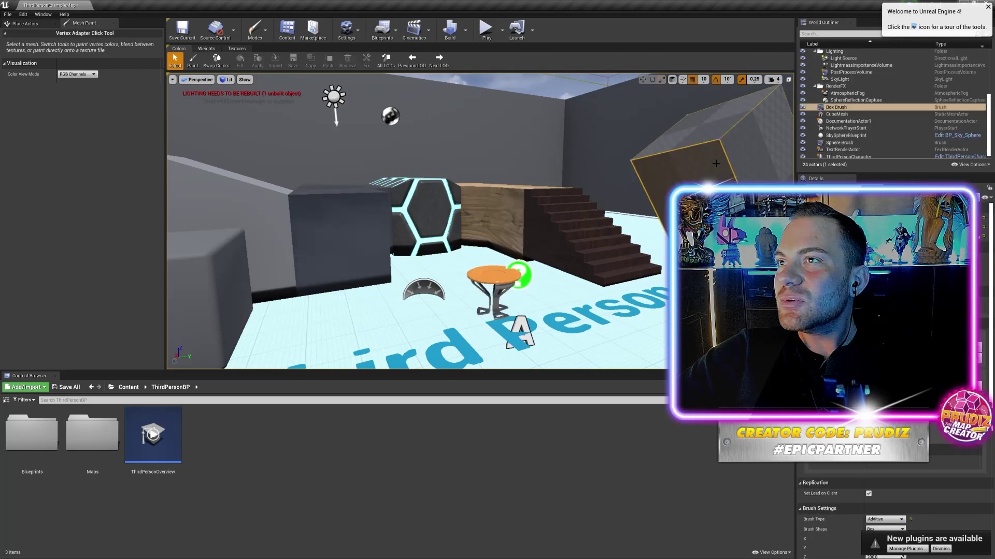
mouse_move(691, 152)
right_down()
mouse_move(714, 153)
mouse_move(694, 155)
right_up()
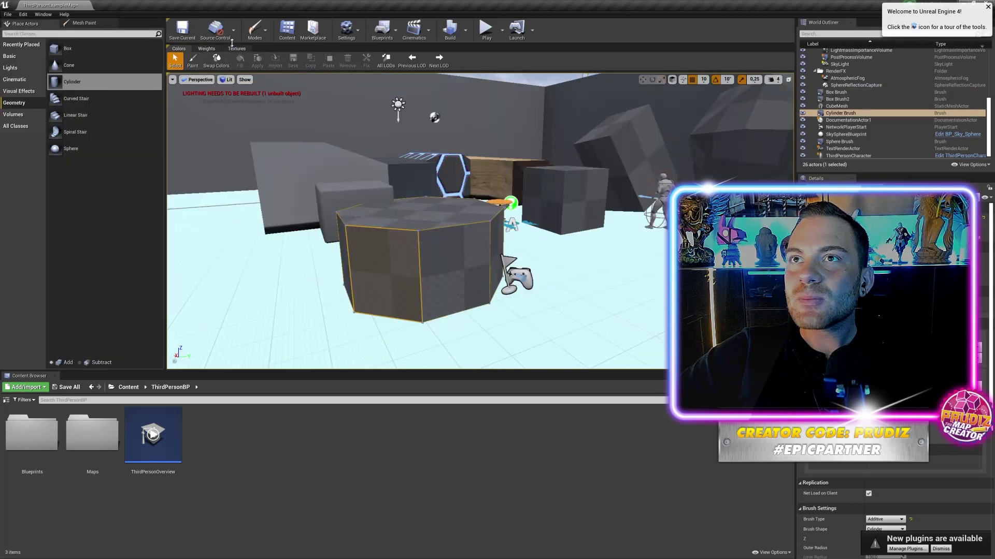
Switch the editor Modes list back to the default Select mode.
click(268, 36)
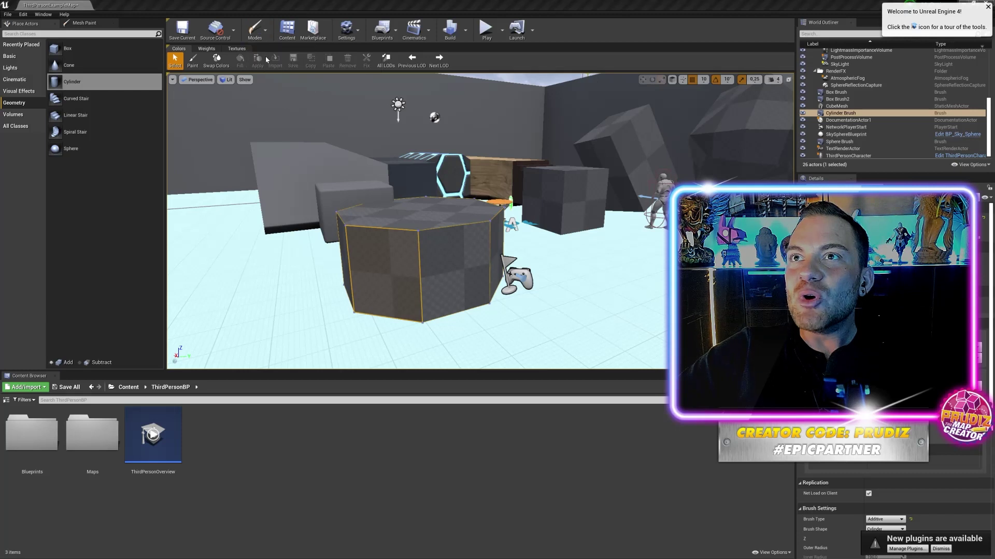
click(265, 53)
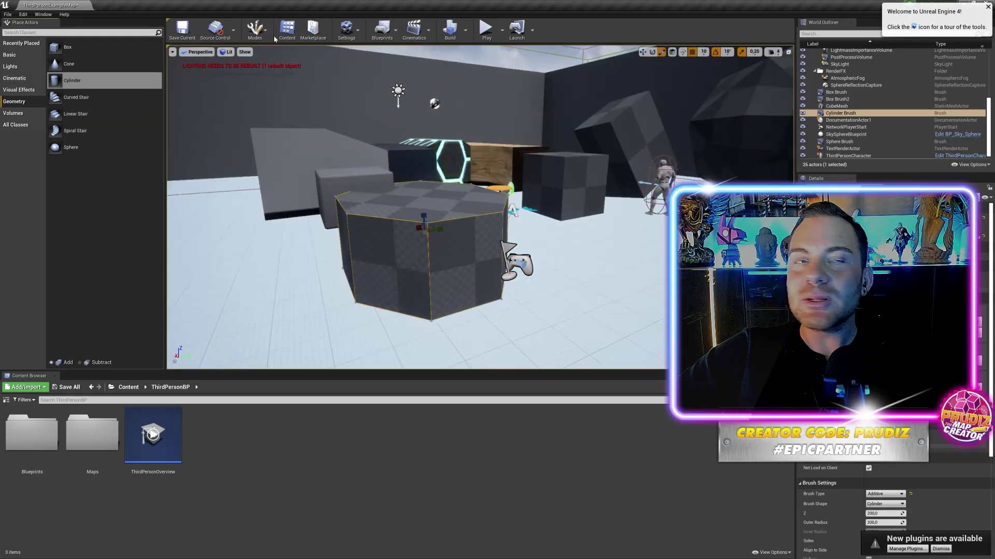
click(259, 32)
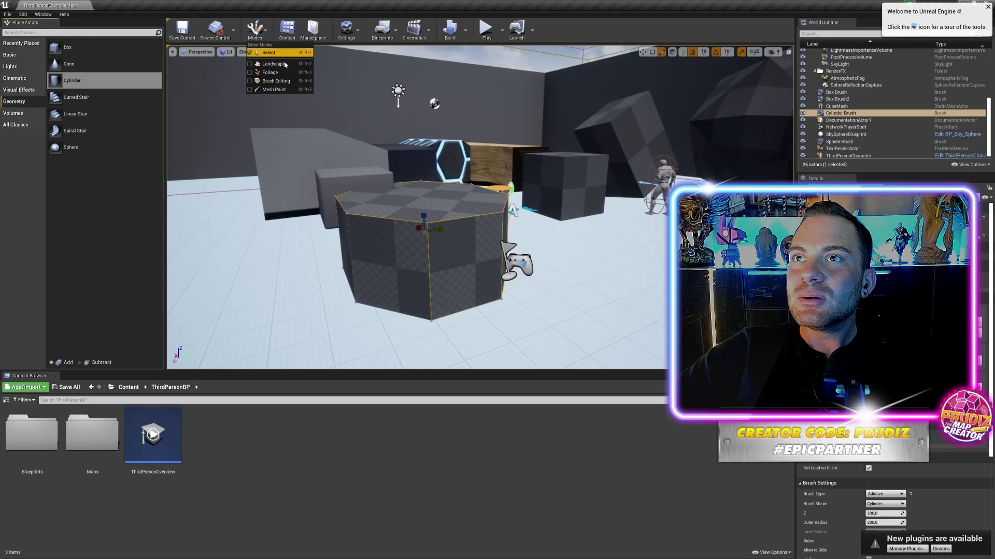
click(263, 53)
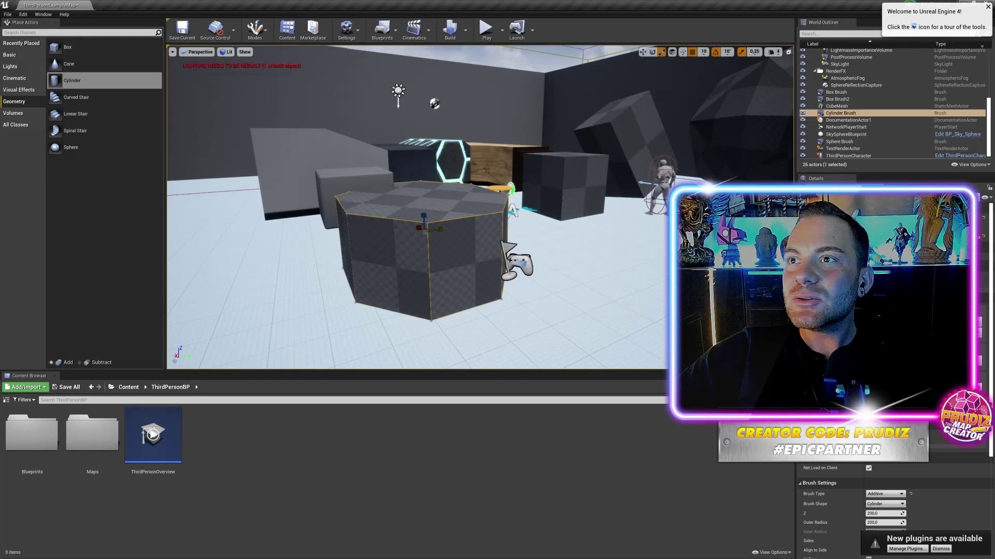
Scale the Cylinder Brush up uniformly, then move it left toward the camera.
right_drag(459, 224, 460, 224)
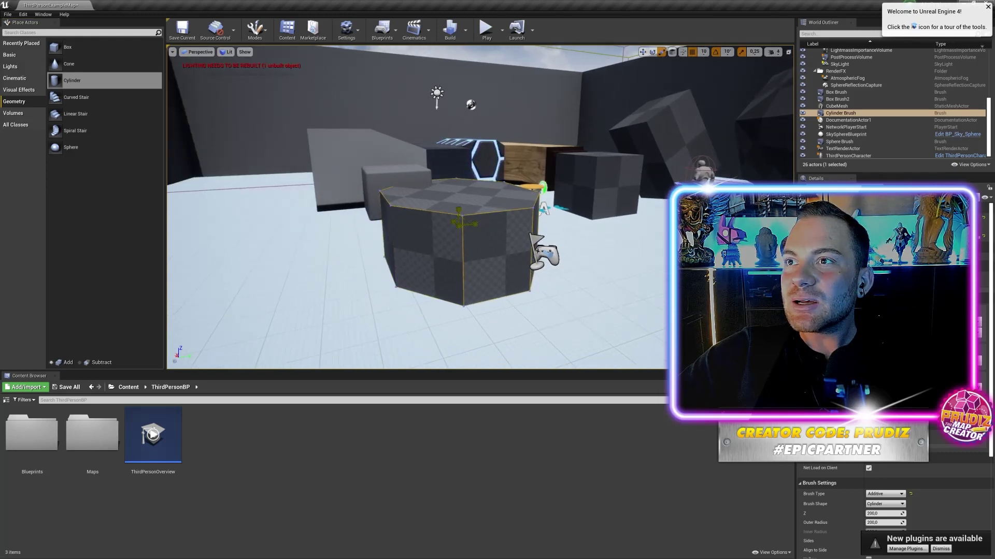
drag(460, 223, 470, 224)
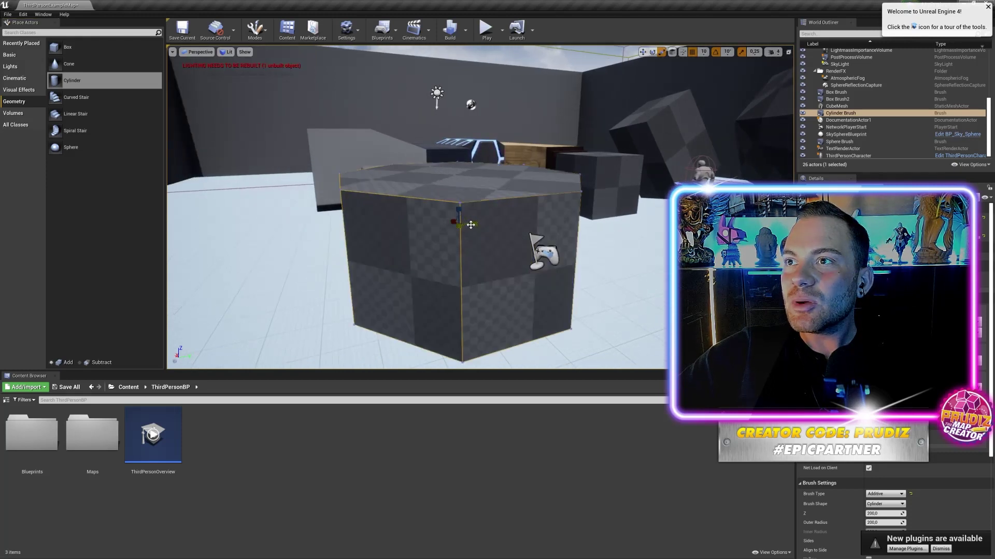
click(642, 52)
drag(464, 220, 254, 168)
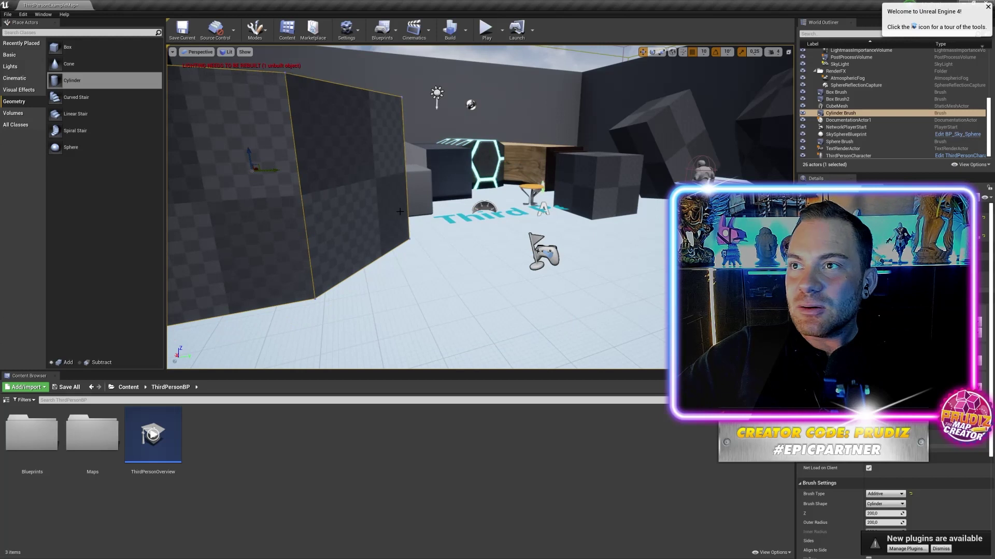
Fly forward past the cylinder and select the small round table.
drag(400, 212, 415, 155)
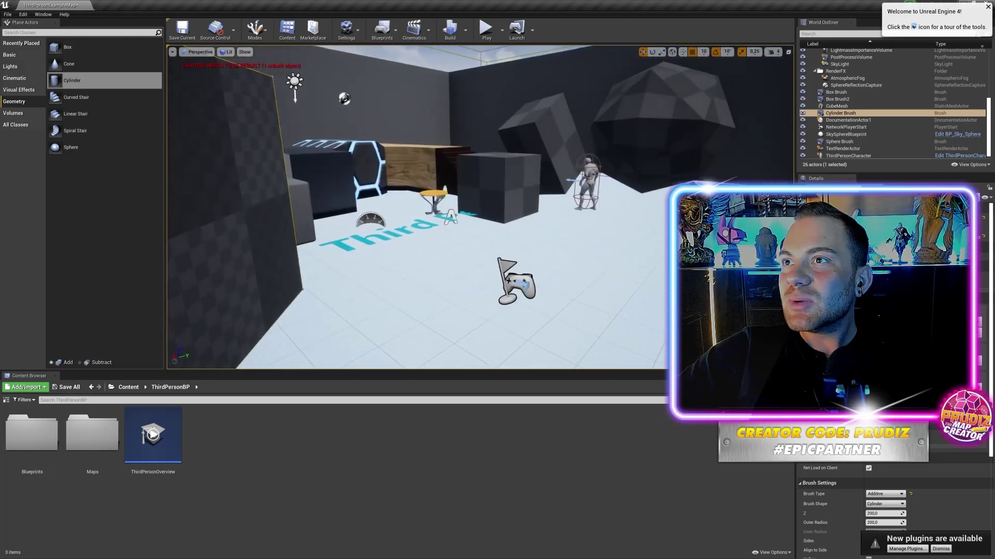
drag(415, 155, 414, 134)
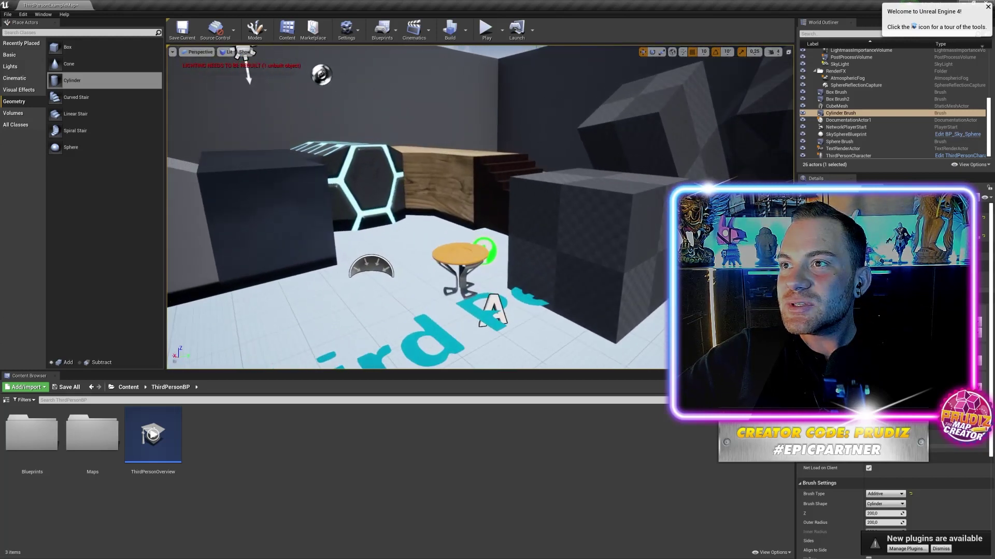
click(460, 265)
scroll(461, 264, up, 2)
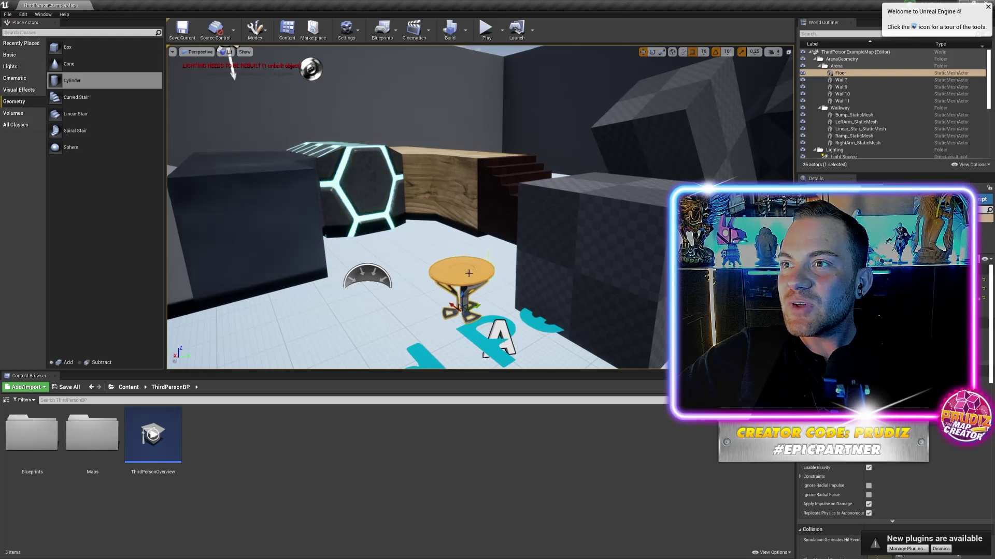
Move the table onto the dark block and swap its mesh for a rock.
drag(462, 312, 613, 176)
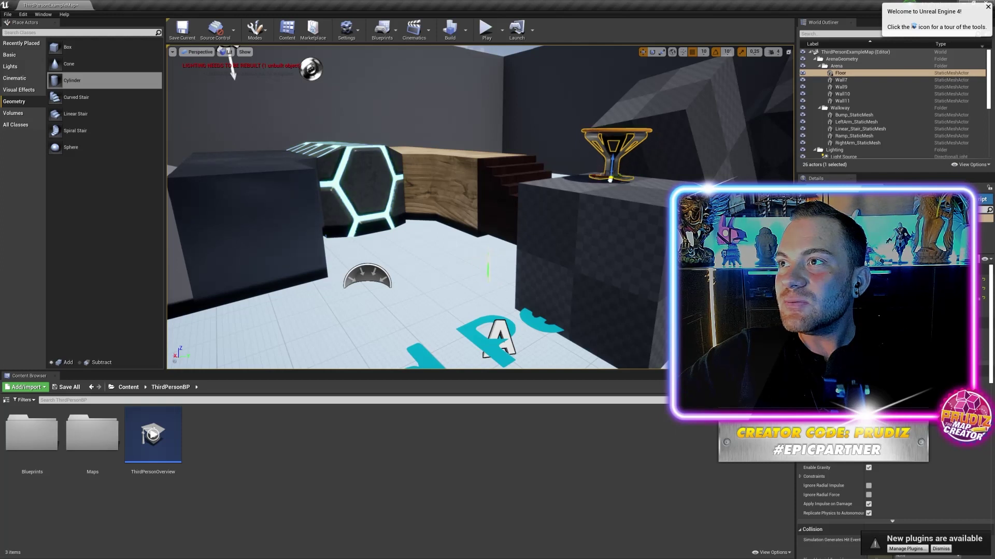
key(ctrl+b)
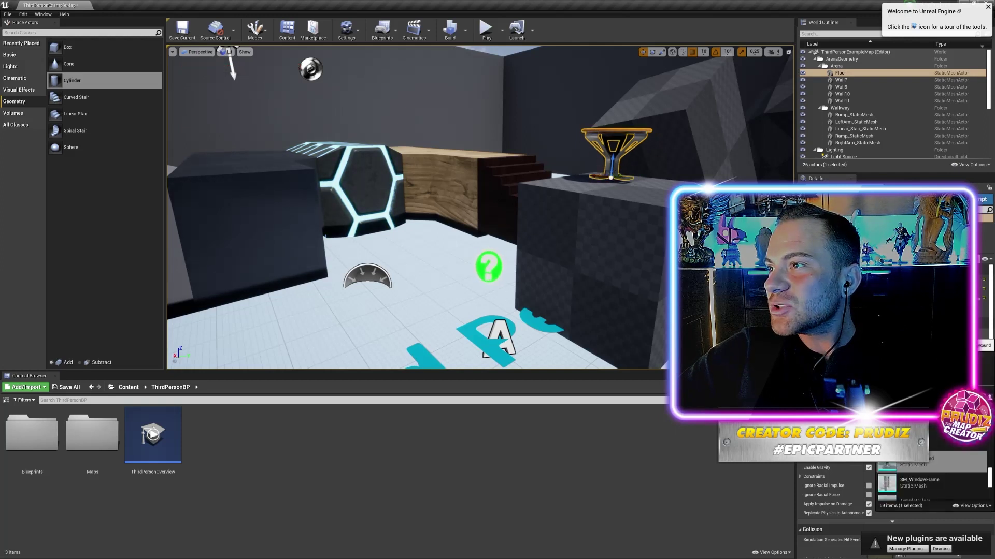
scroll(932, 482, up, 3)
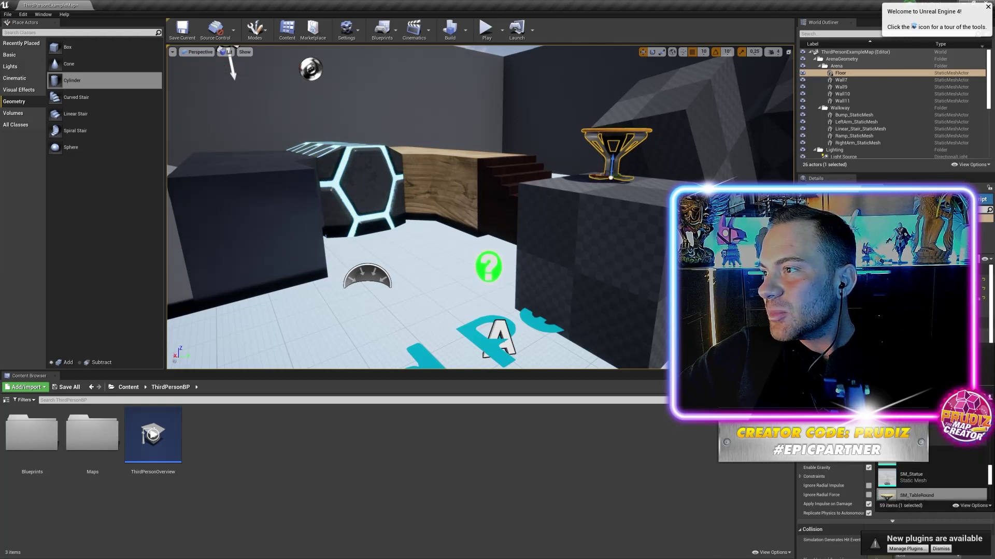
click(912, 489)
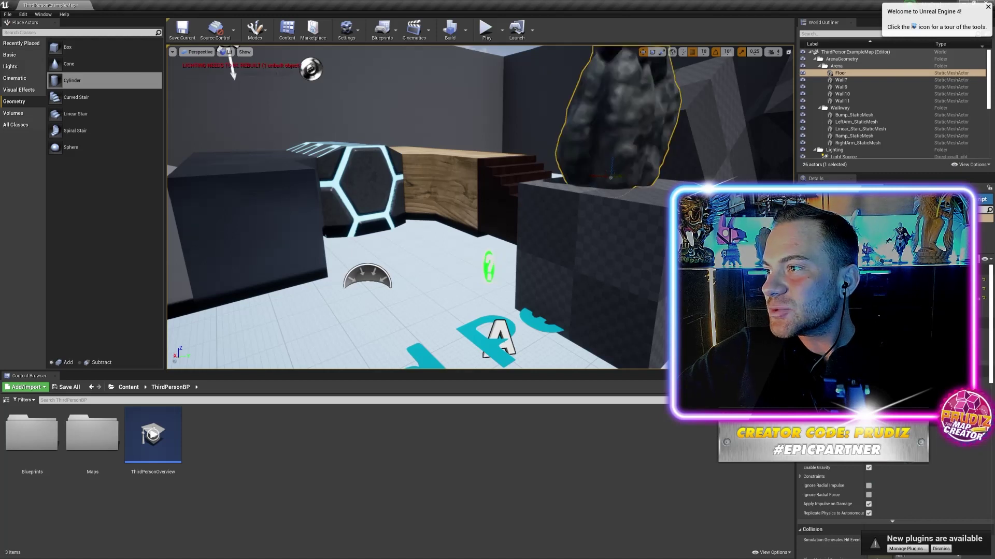
scroll(647, 150, down, 2)
scroll(647, 151, down, 3)
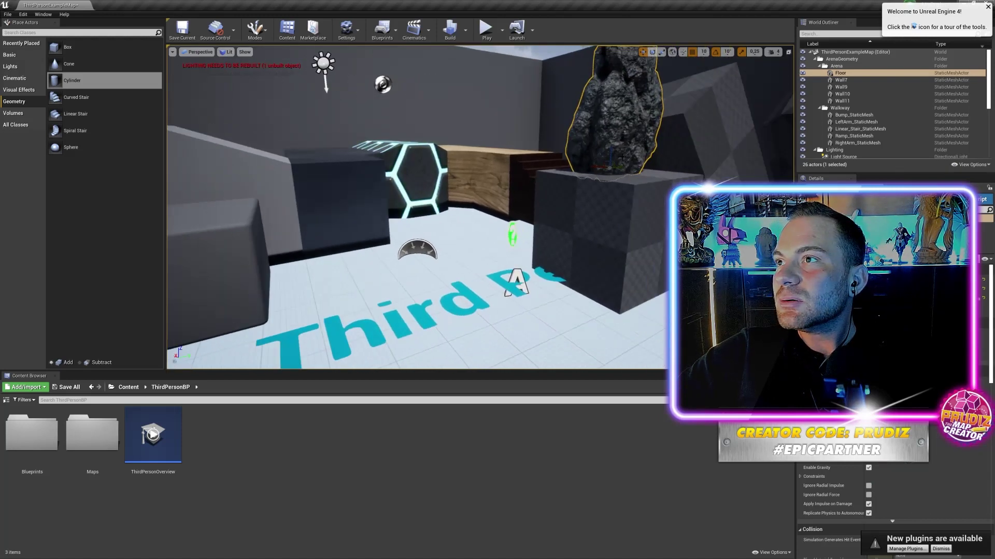
Move the rock to the right side of the floor and scale it much larger.
drag(610, 167, 725, 310)
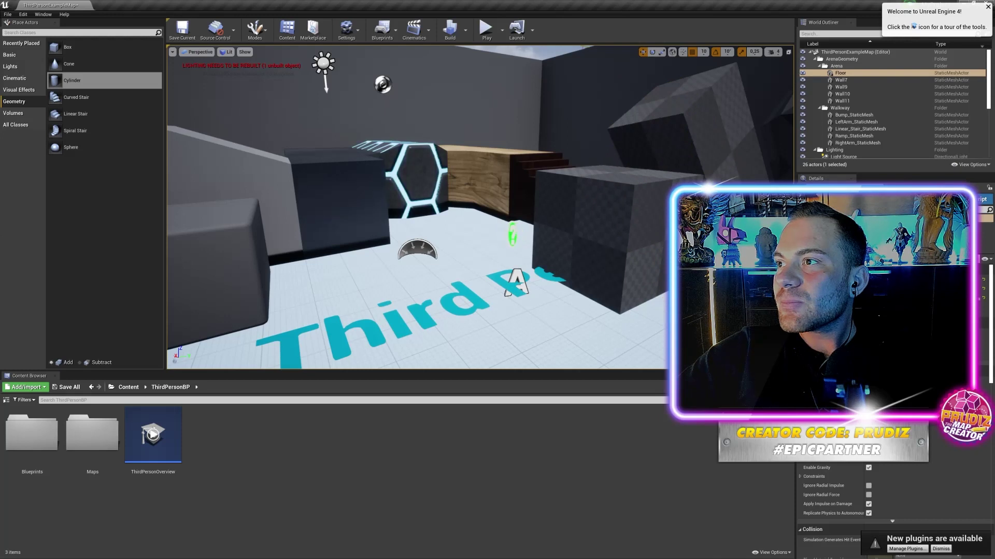
key(f)
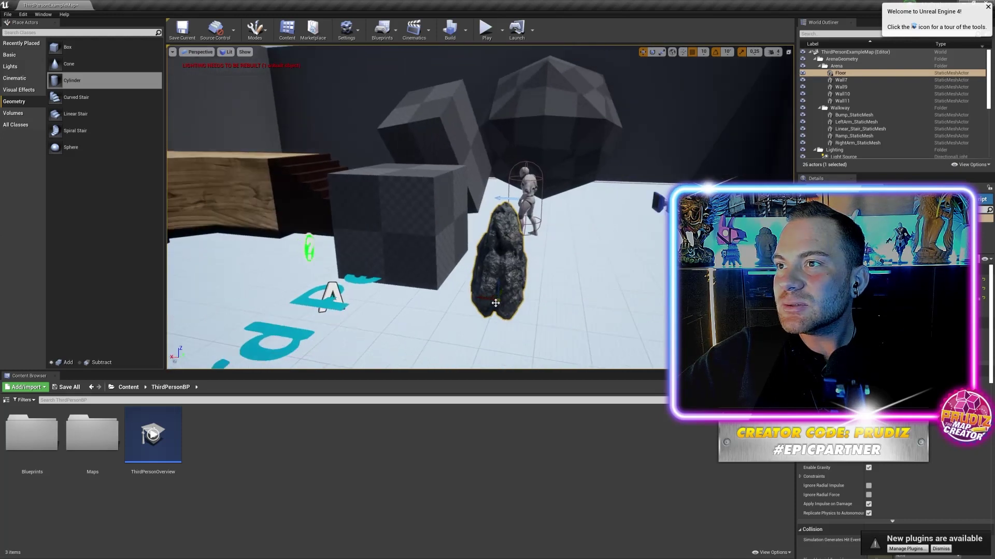
drag(499, 300, 639, 136)
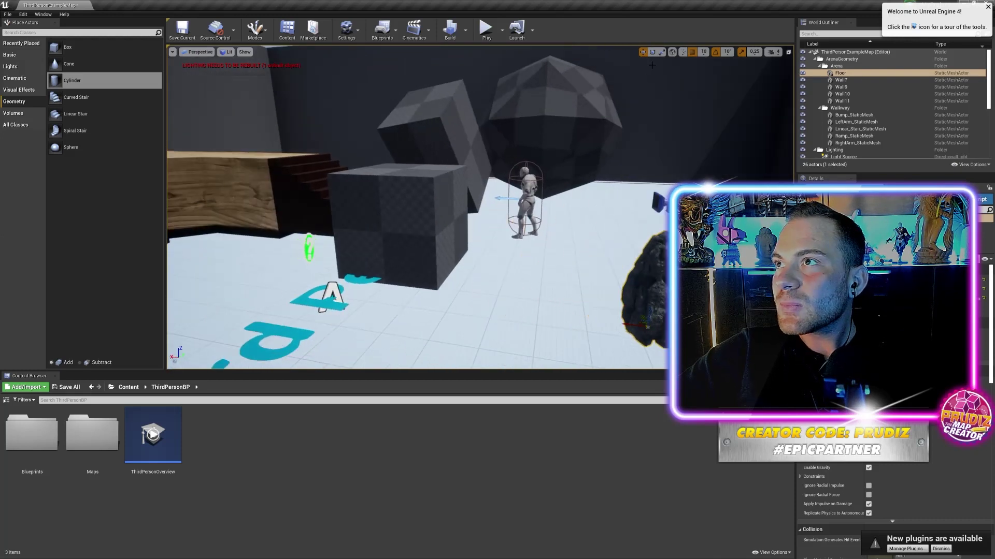
click(661, 52)
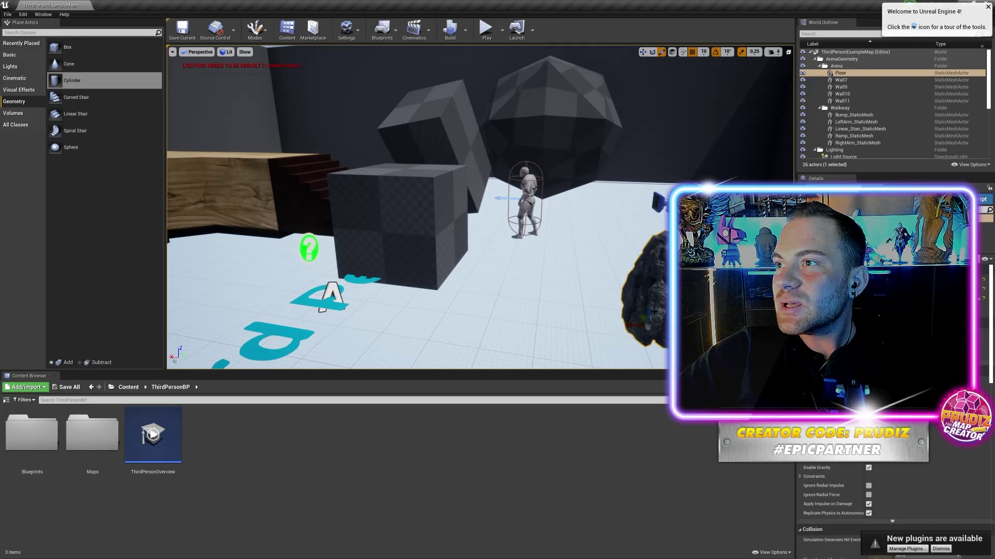
drag(650, 311, 658, 285)
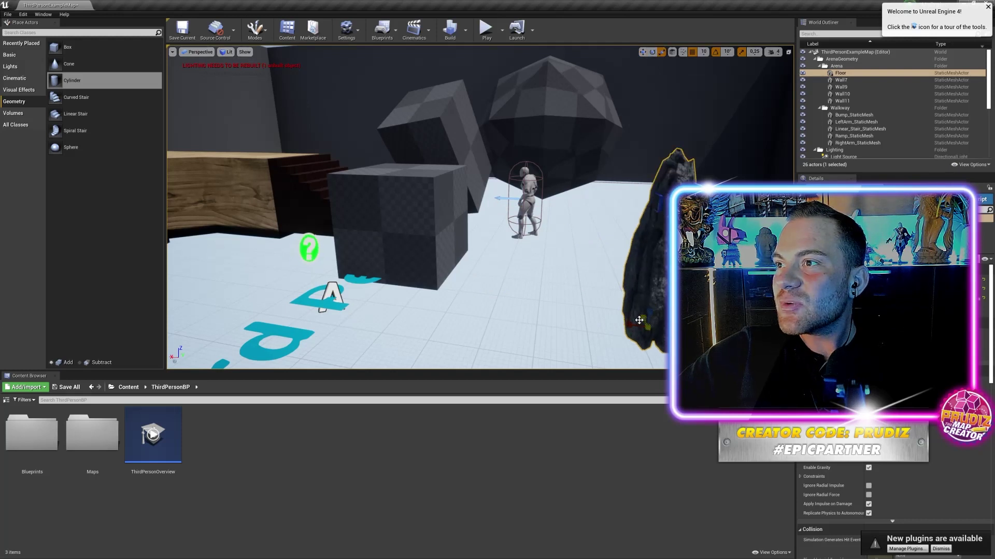
drag(631, 325, 619, 331)
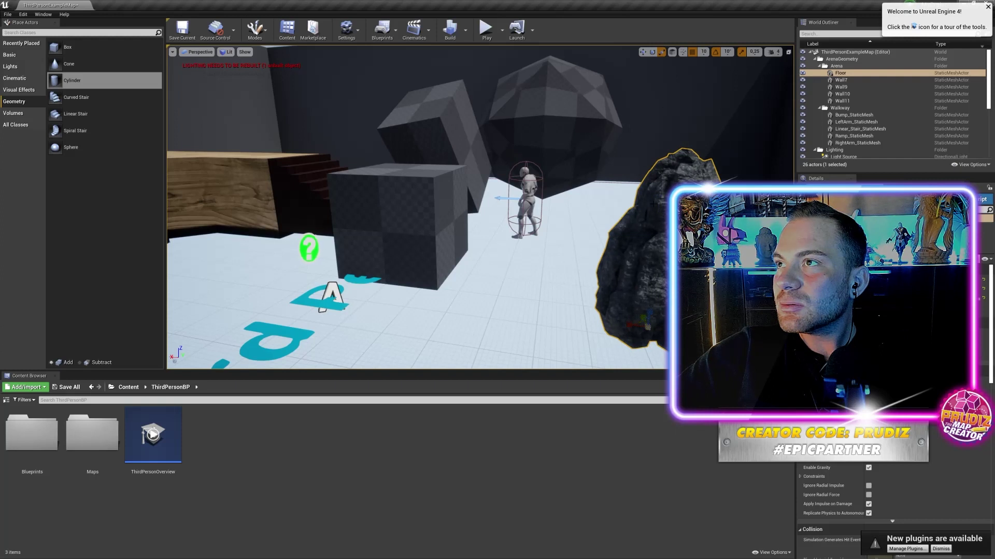
Rotate the rock, then move it up and to the right.
key(w)
click(652, 52)
drag(636, 307, 654, 326)
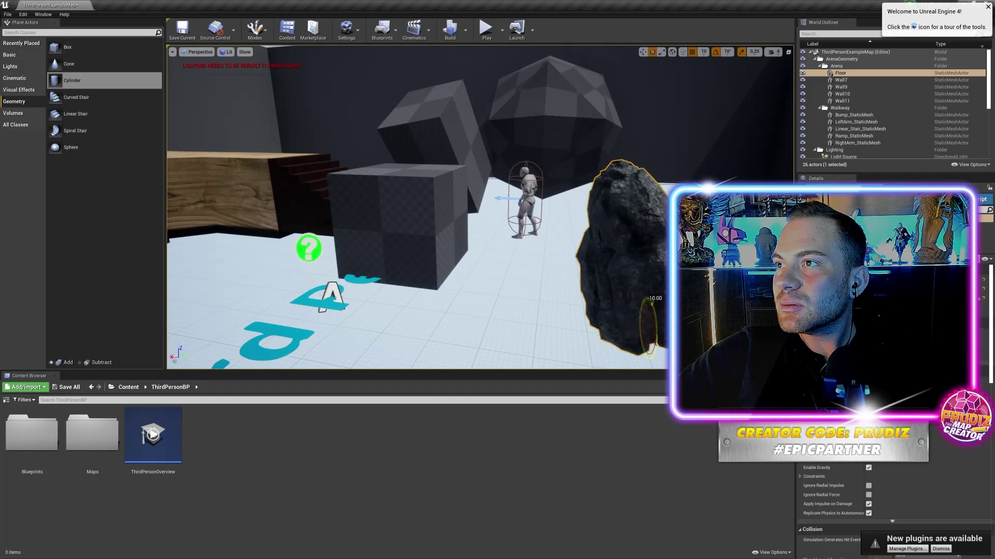
click(643, 52)
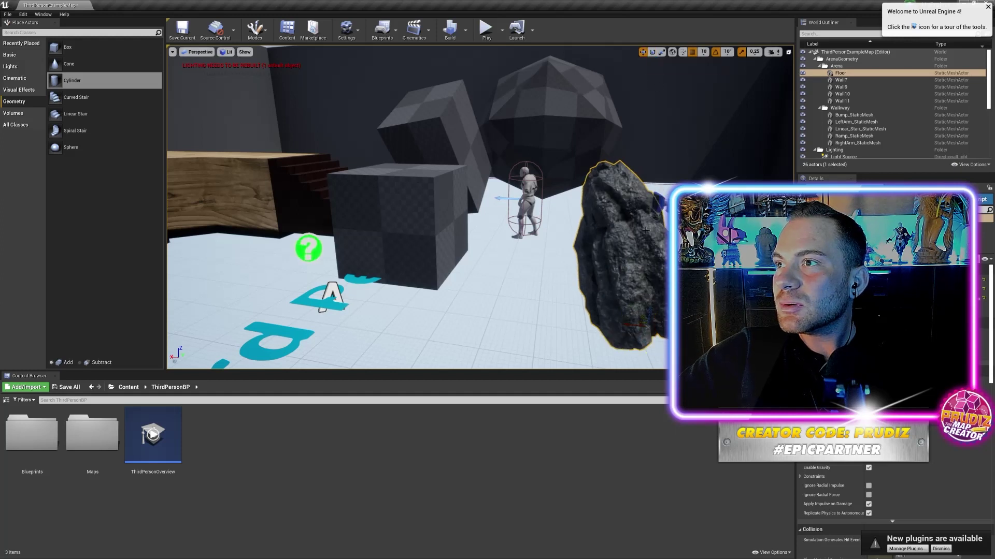
mouse_move(648, 329)
mouse_down()
mouse_move(664, 249)
mouse_move(641, 269)
mouse_move(625, 263)
mouse_move(753, 274)
mouse_up()
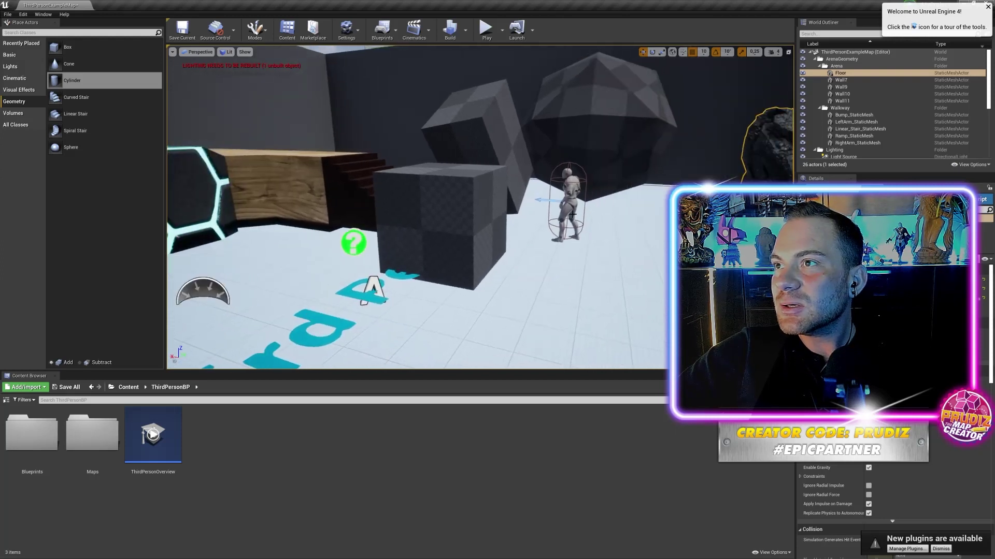
Select the character, sphere brush, box brush and sky sphere in turn to inspect them.
click(569, 206)
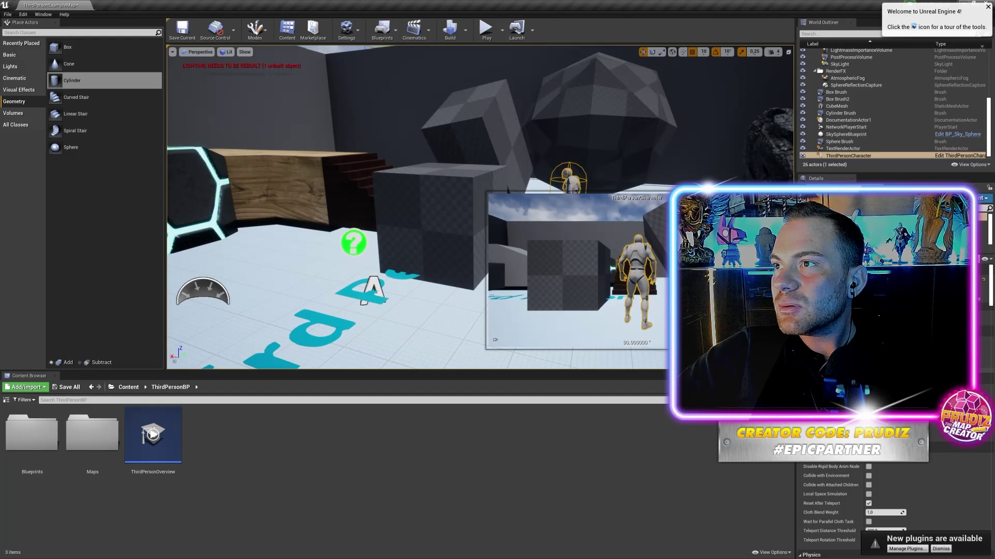
right_drag(634, 229, 634, 229)
click(633, 229)
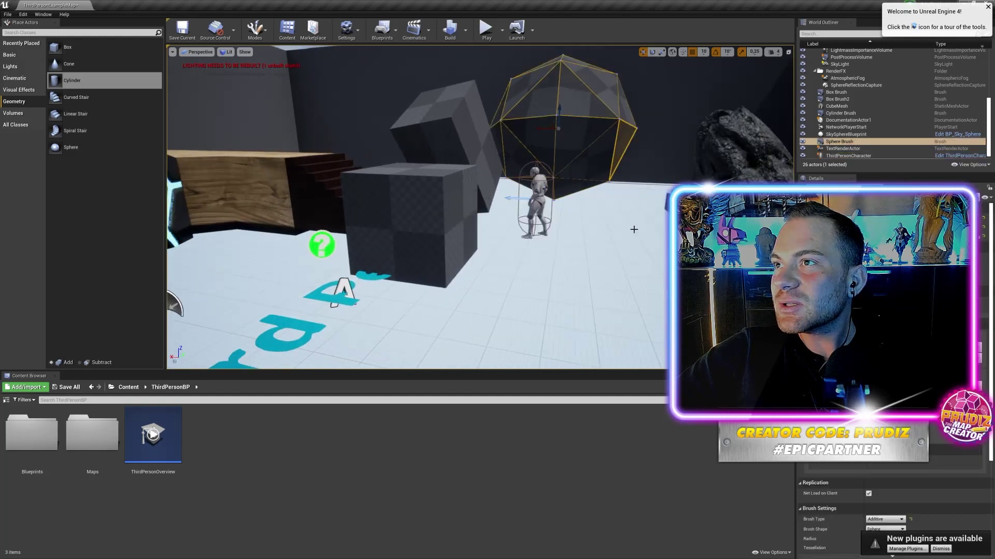
click(835, 90)
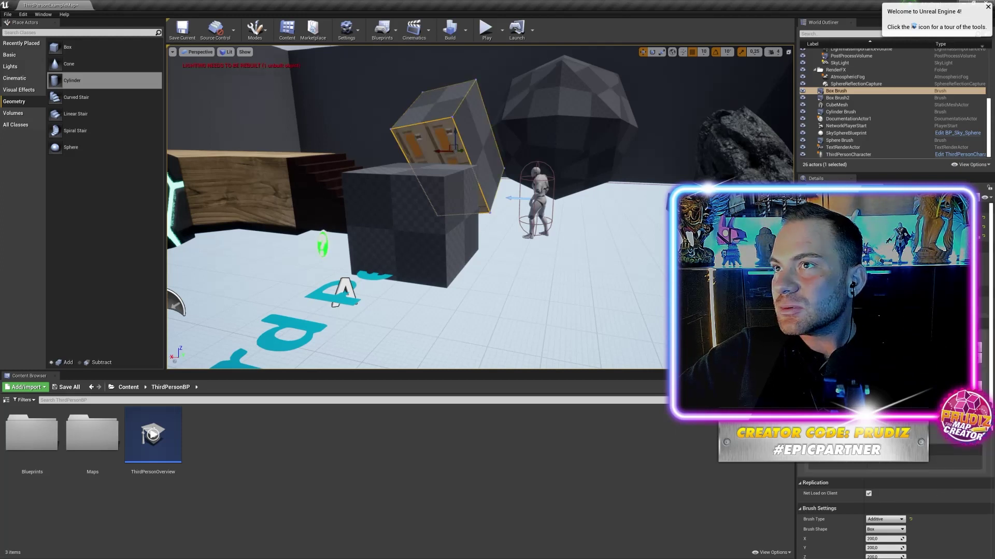
click(845, 133)
scroll(422, 207, up, 5)
mouse_move(414, 234)
right_down()
mouse_move(414, 197)
mouse_move(415, 249)
right_up()
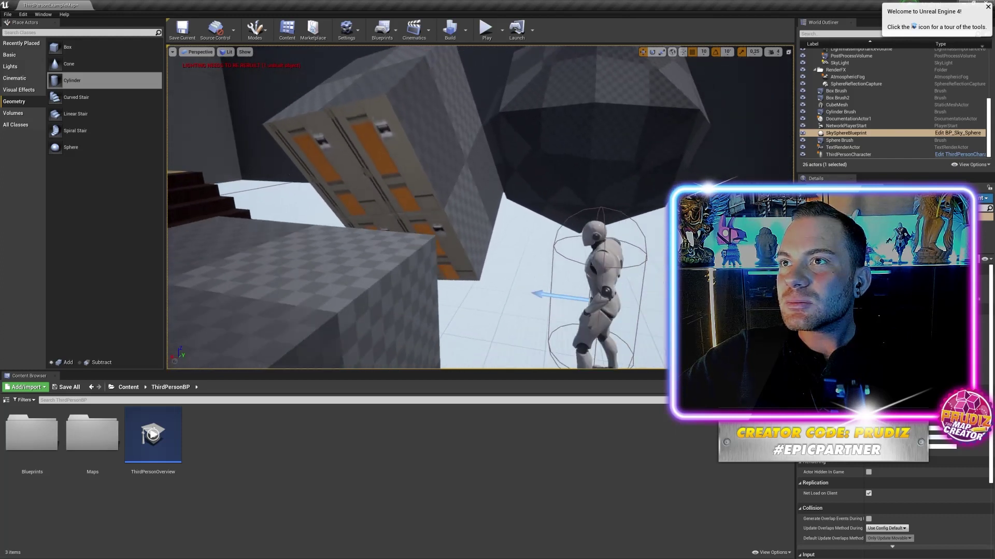
Apply a stone brick material to the locker Box Brush and frame it in view.
click(414, 146)
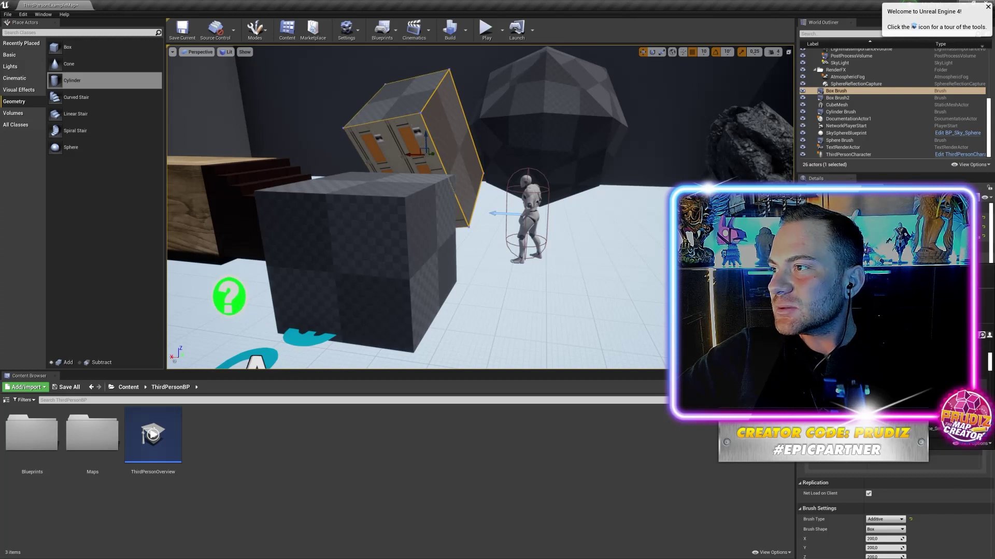
click(876, 458)
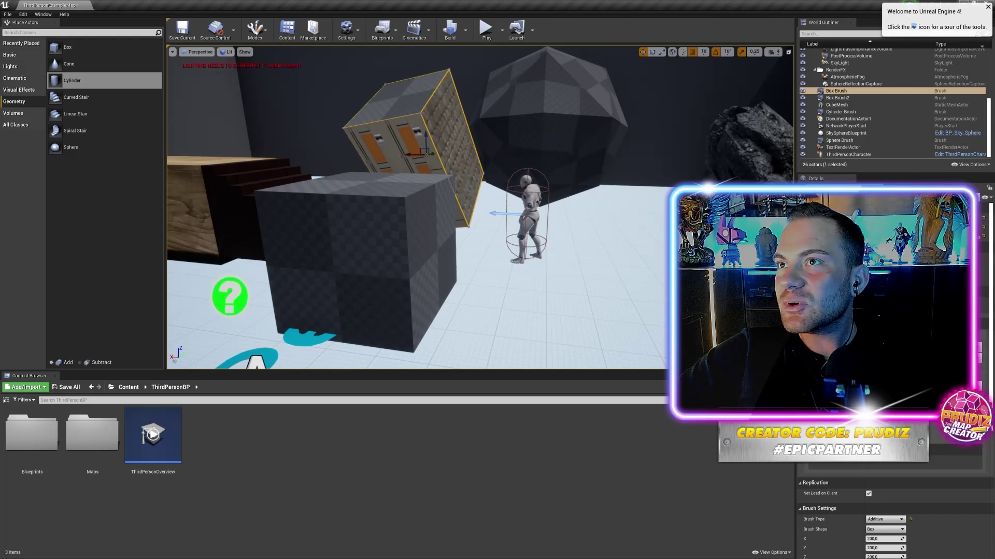
key(f)
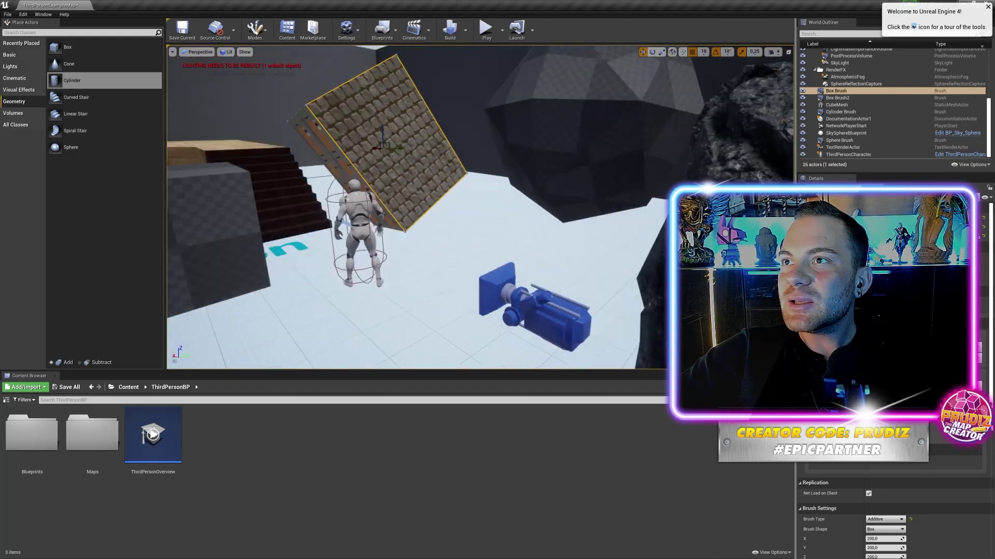
right_drag(510, 257, 510, 256)
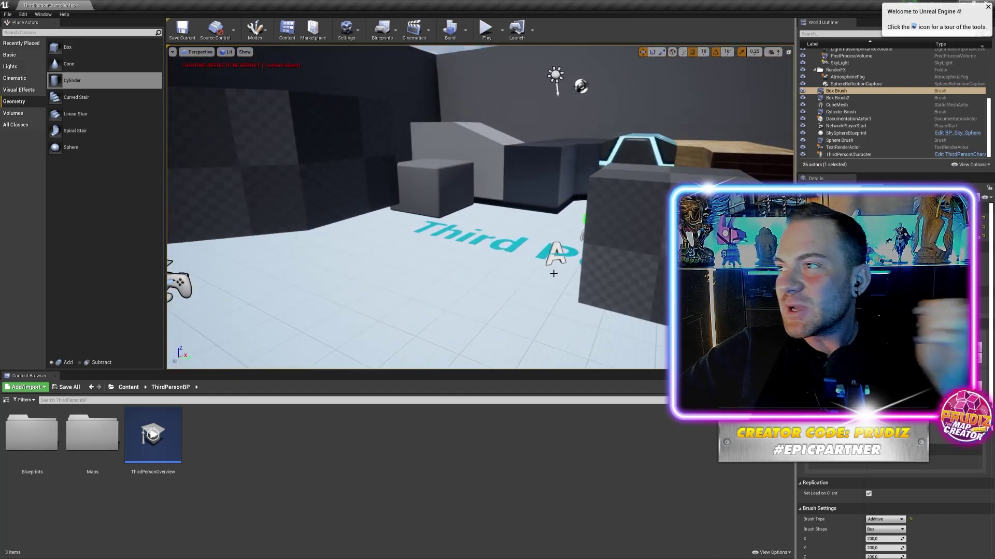
Drop an Audio Volume onto the floor by the Third Person lettering and nudge it into place.
click(13, 113)
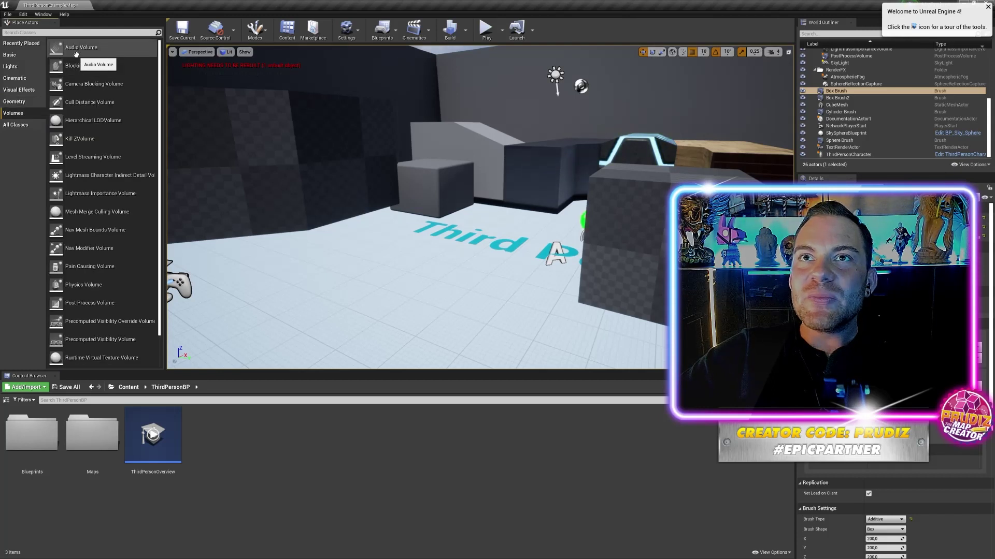
drag(81, 47, 398, 241)
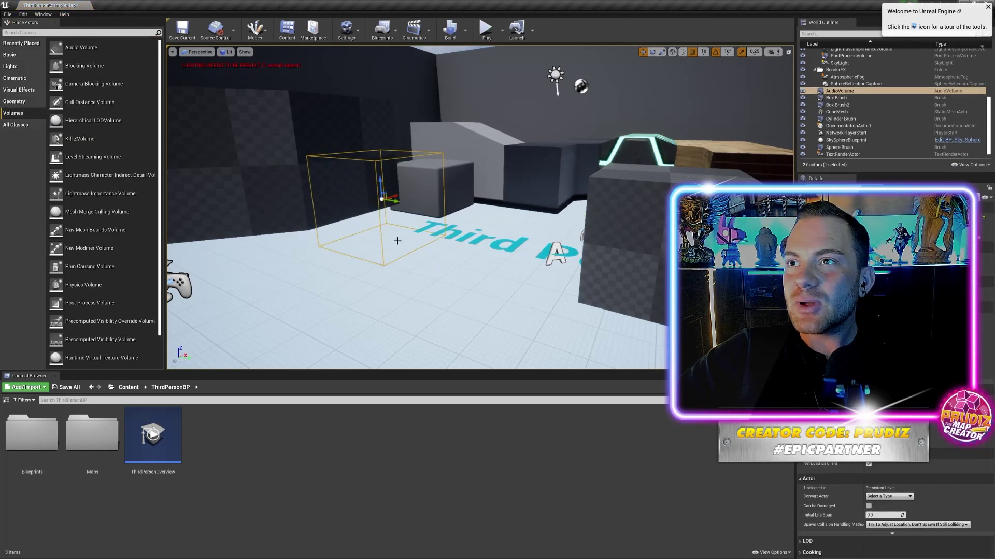
drag(383, 199, 389, 248)
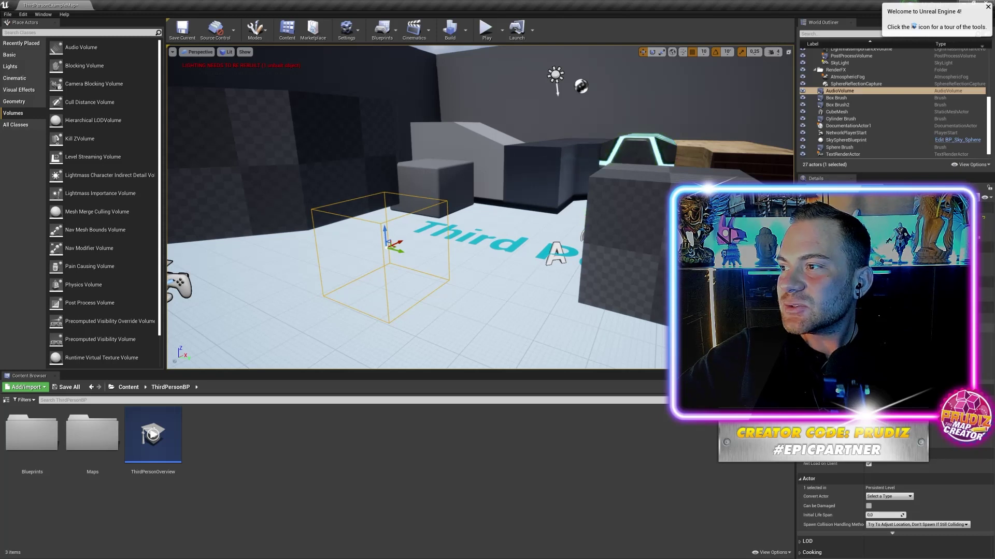
drag(402, 254, 404, 261)
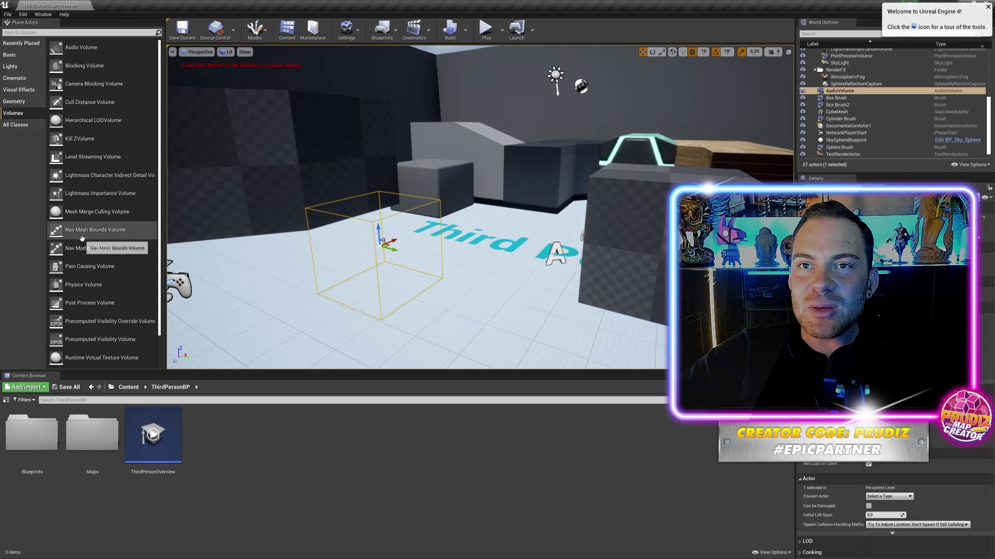
scroll(85, 242, down, 2)
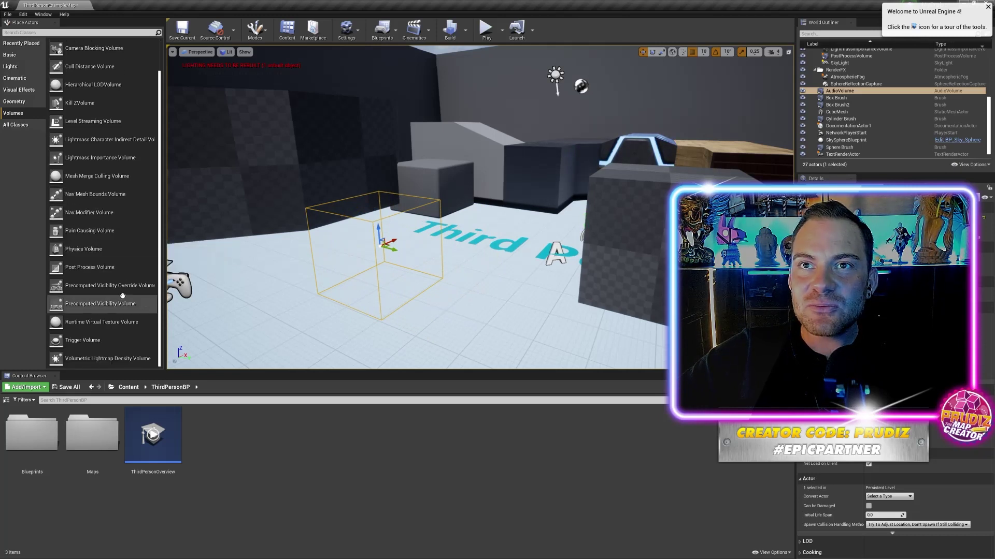
Browse the All Classes list, then return to the Basic actor types.
scroll(98, 288, up, 2)
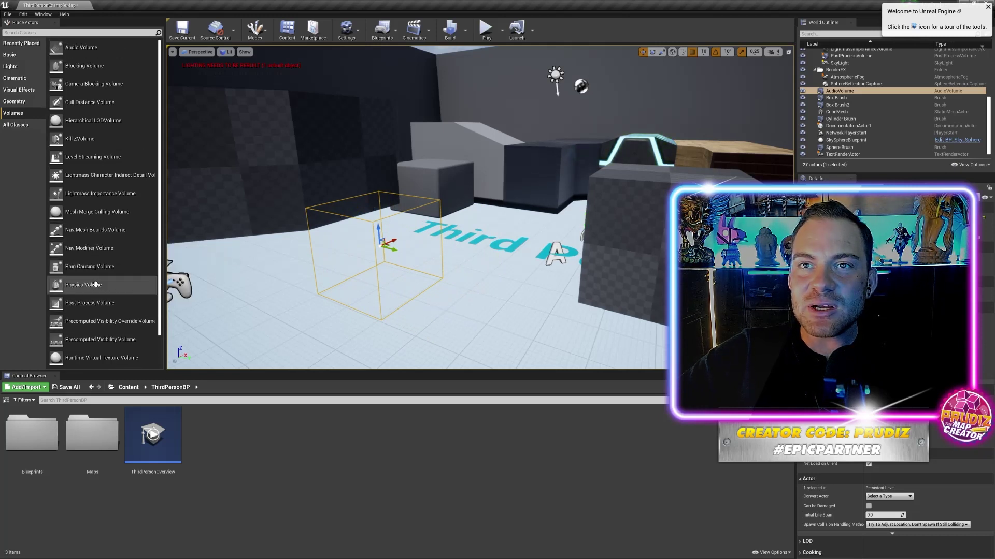
click(16, 126)
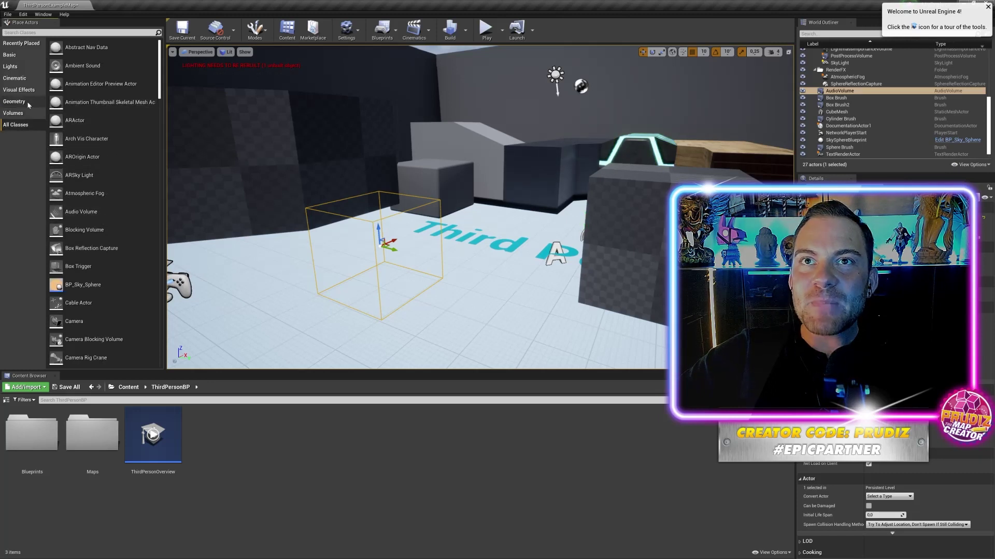
click(15, 79)
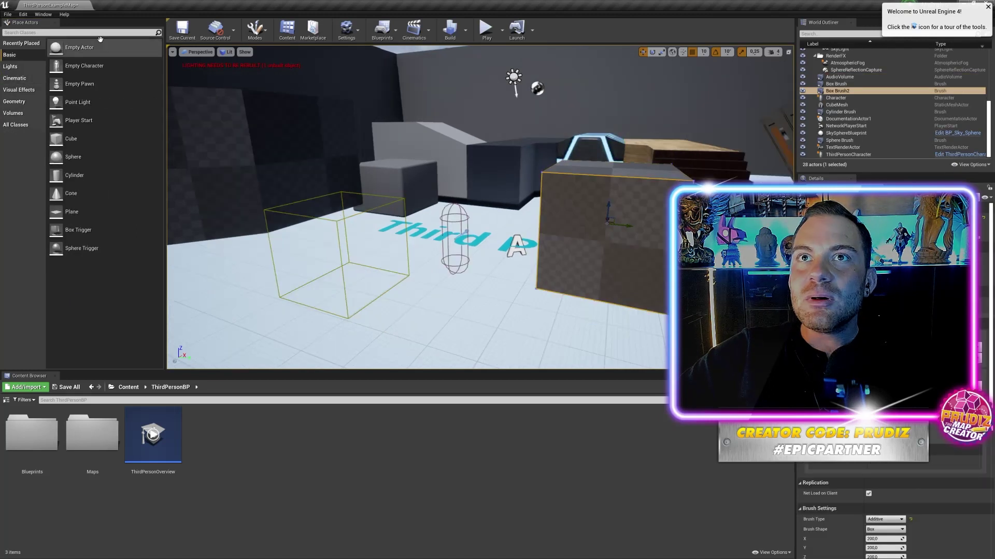
Run a brief play-test of the level and stop it with Esc.
click(486, 32)
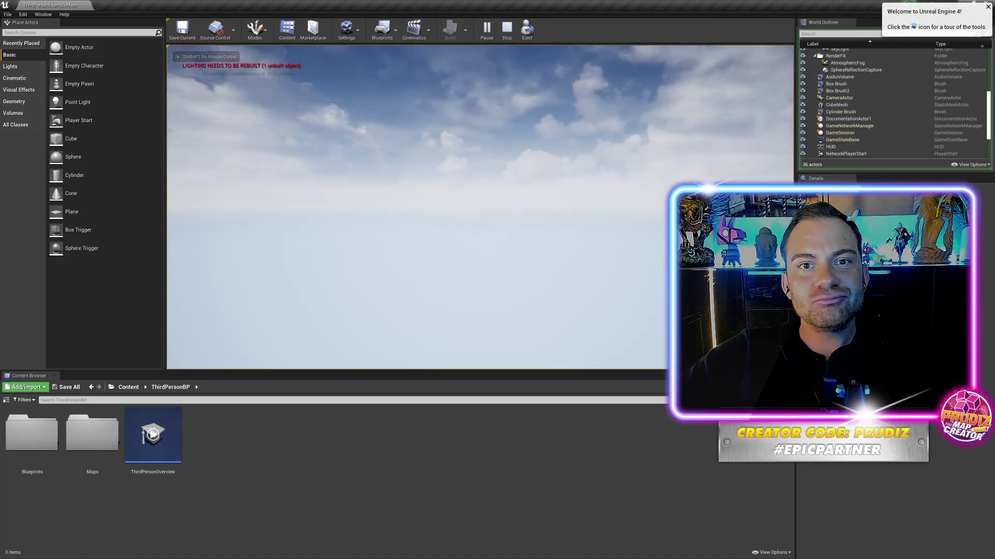
key(Escape)
right_drag(485, 141, 481, 143)
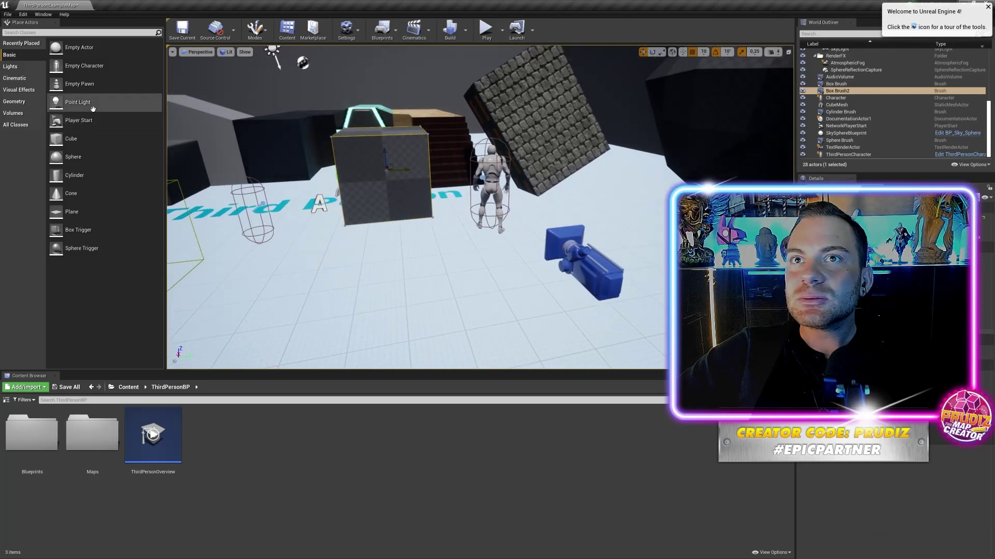
Place a new Cube and stretch it into a large, flat floor platform.
drag(71, 138, 401, 273)
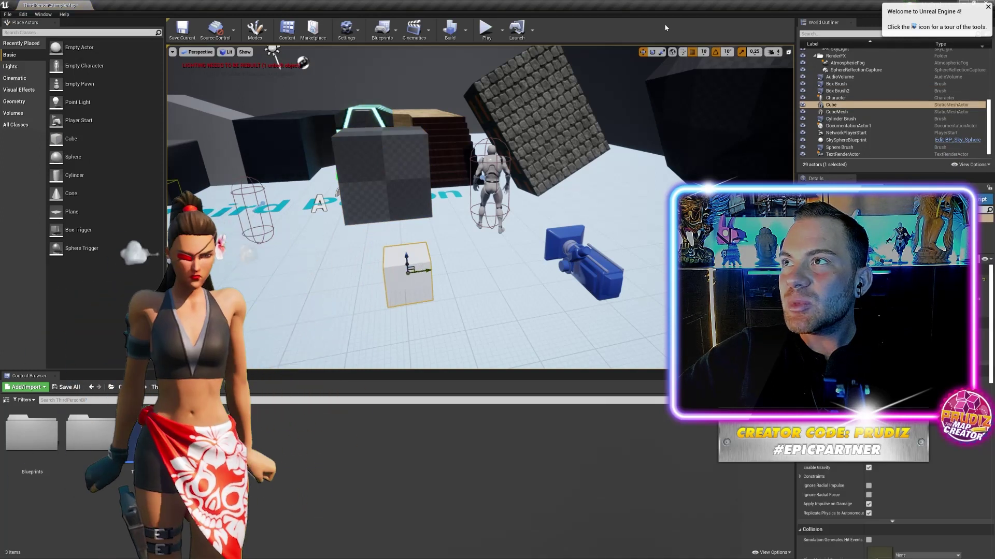
mouse_move(426, 270)
mouse_down()
mouse_move(407, 262)
mouse_move(409, 244)
mouse_move(410, 278)
mouse_up()
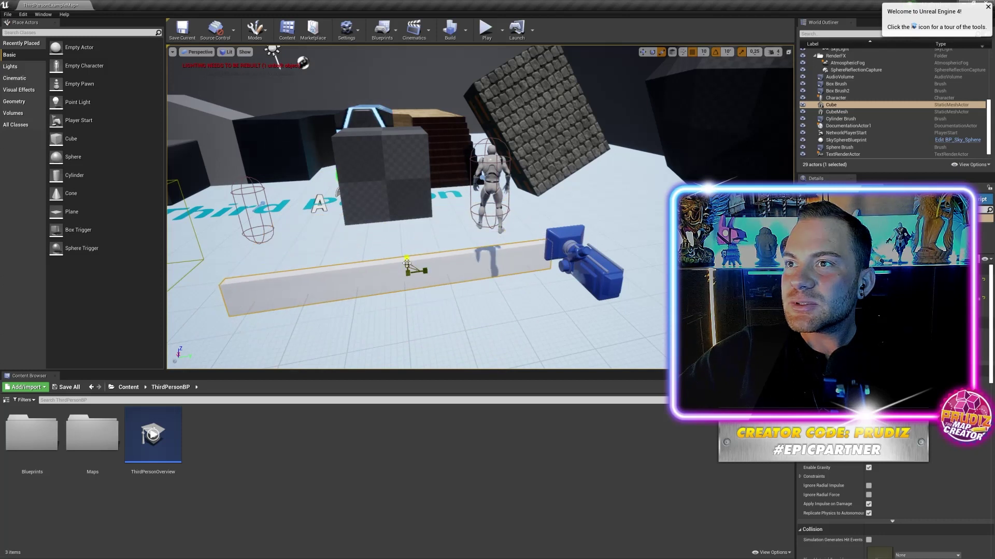
mouse_move(374, 288)
right_down()
mouse_move(324, 313)
mouse_move(342, 357)
mouse_move(351, 298)
mouse_move(412, 251)
right_up()
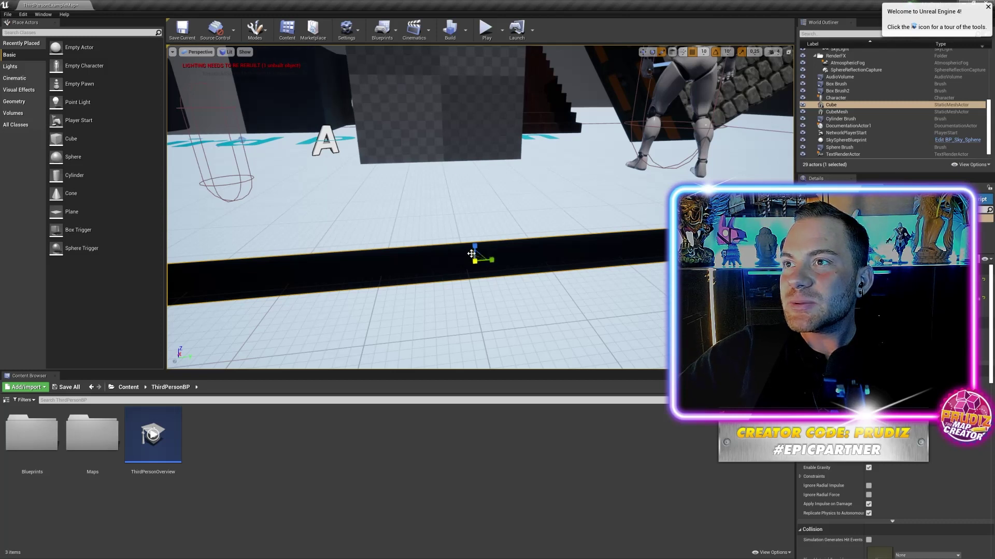
right_drag(297, 285, 297, 285)
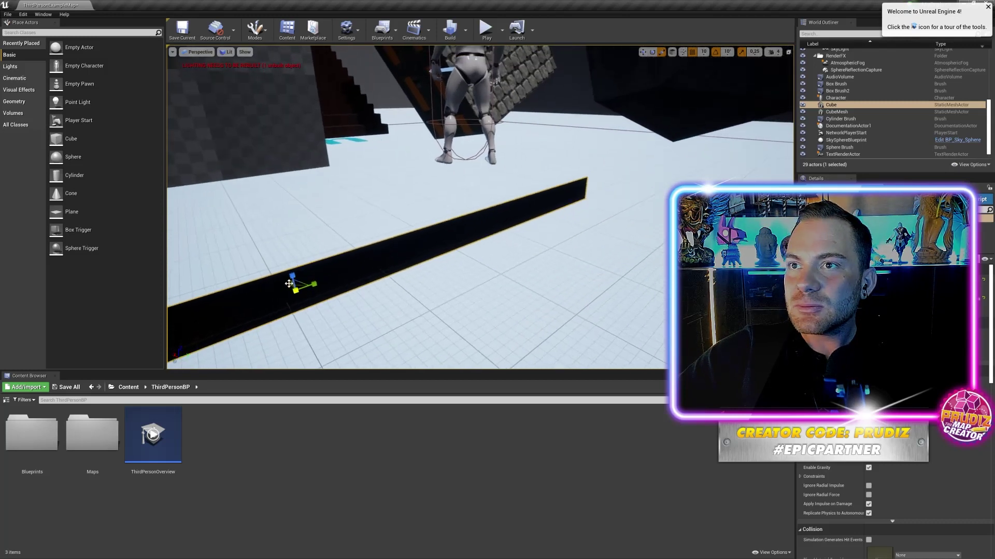
drag(288, 284, 302, 283)
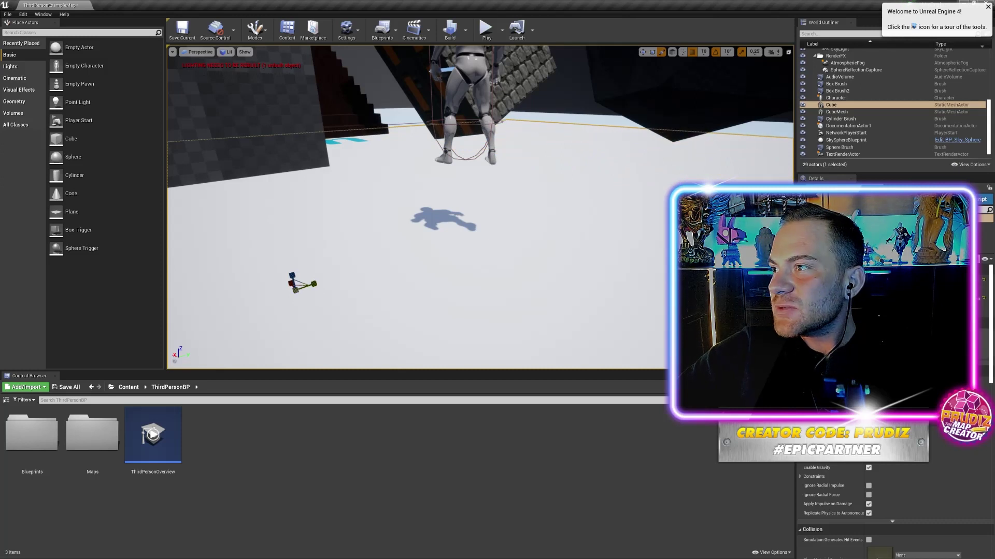
scroll(891, 311, down, 3)
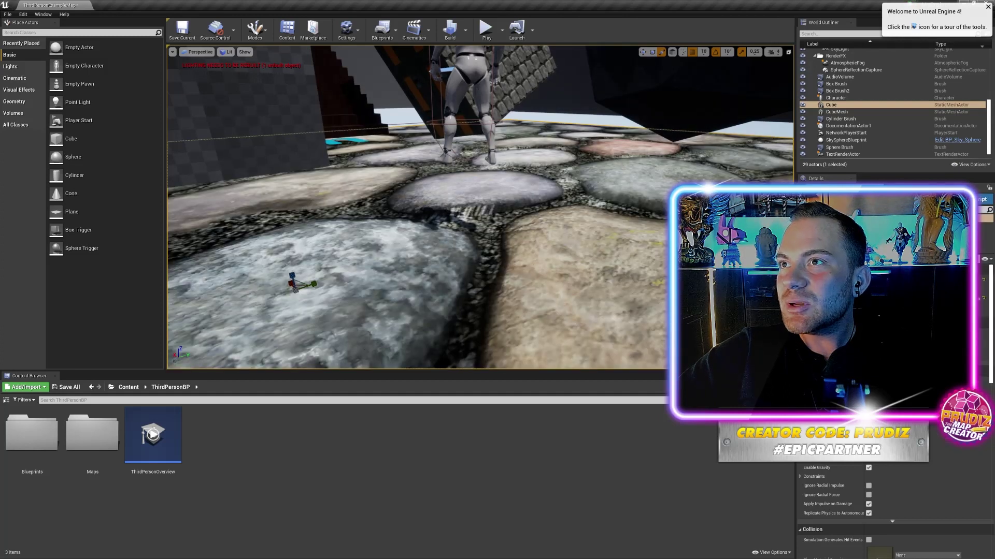
Start a Play-In-Editor session on the new cobblestone floor level.
click(486, 31)
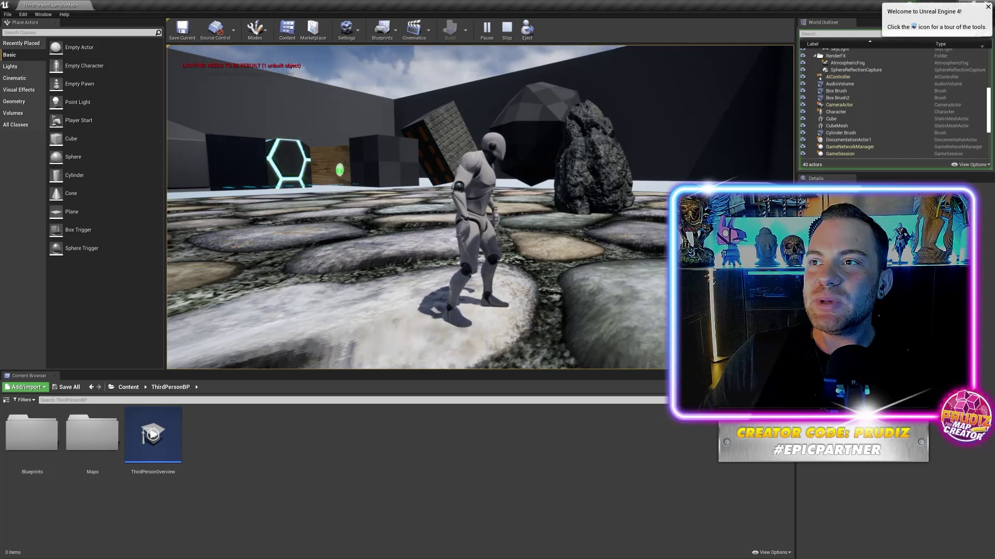
Run and jump the character over the stairs, hex platform and blue ramp, then end play with Esc.
key(w)
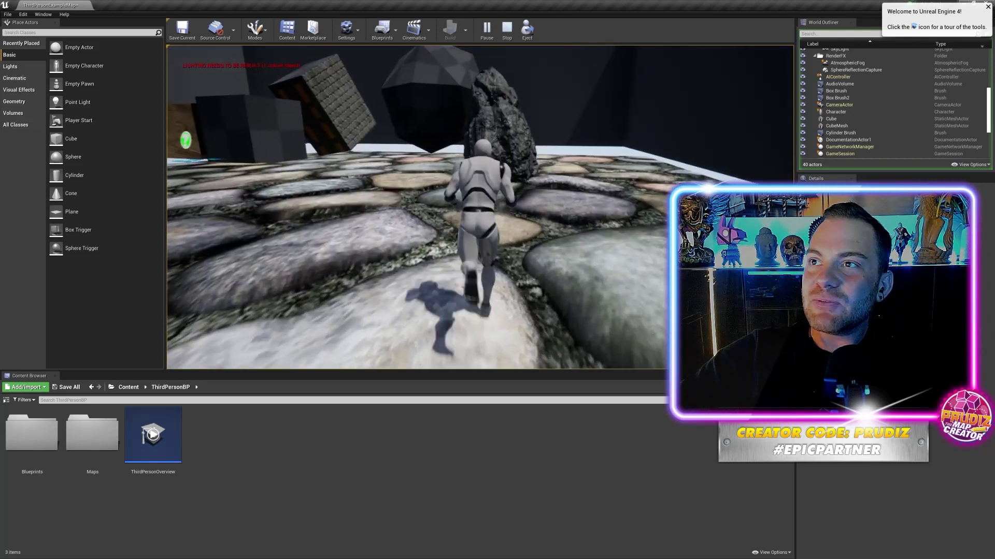
key(space)
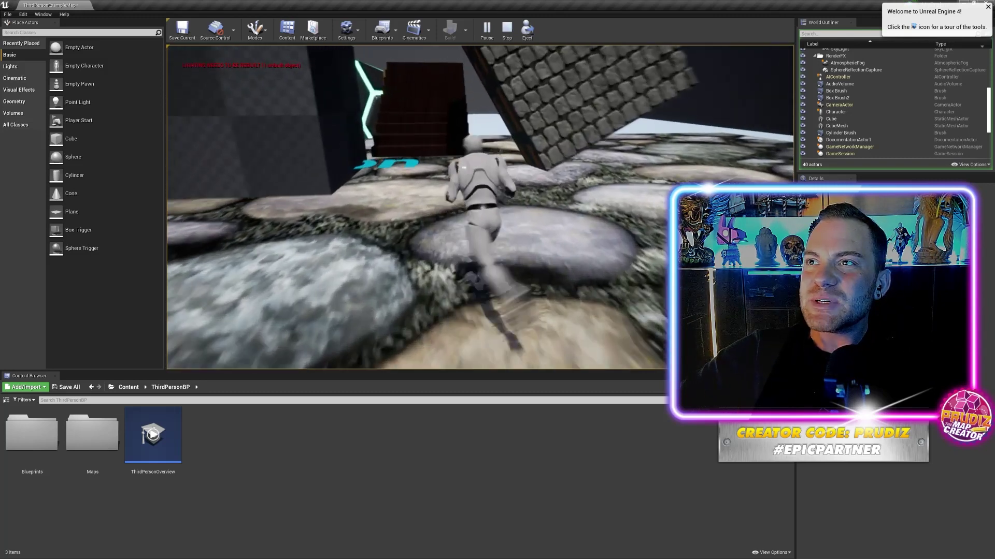
key(s)
key(w)
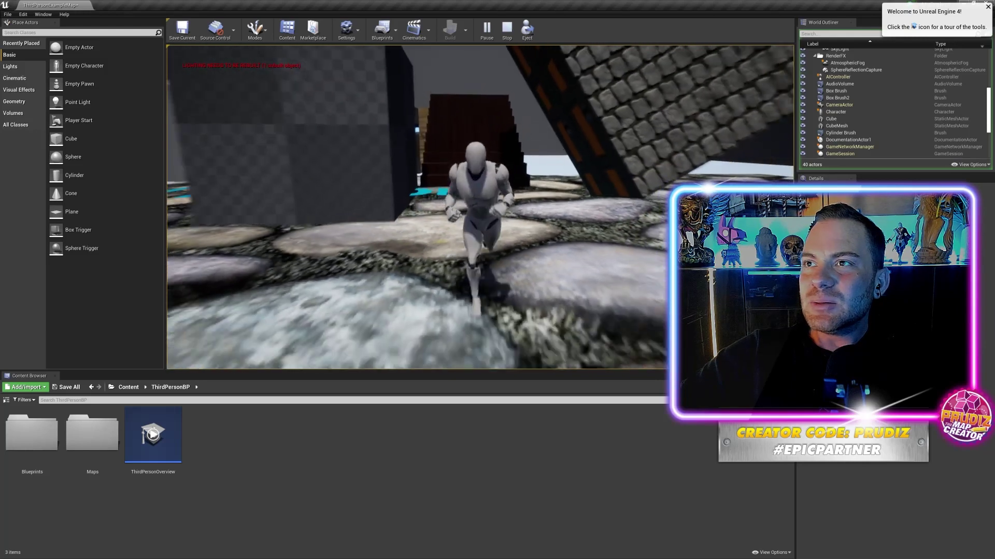
key(w)
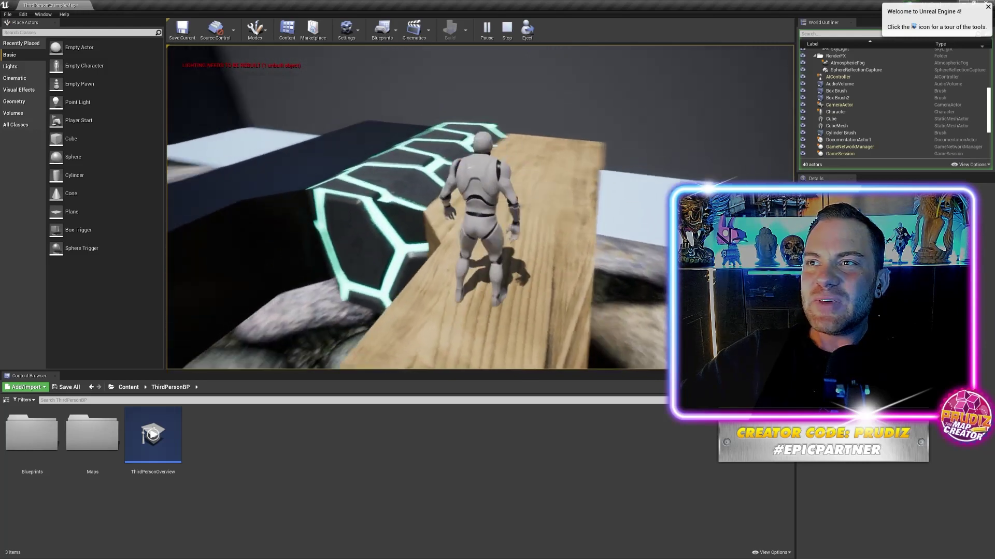
key(w)
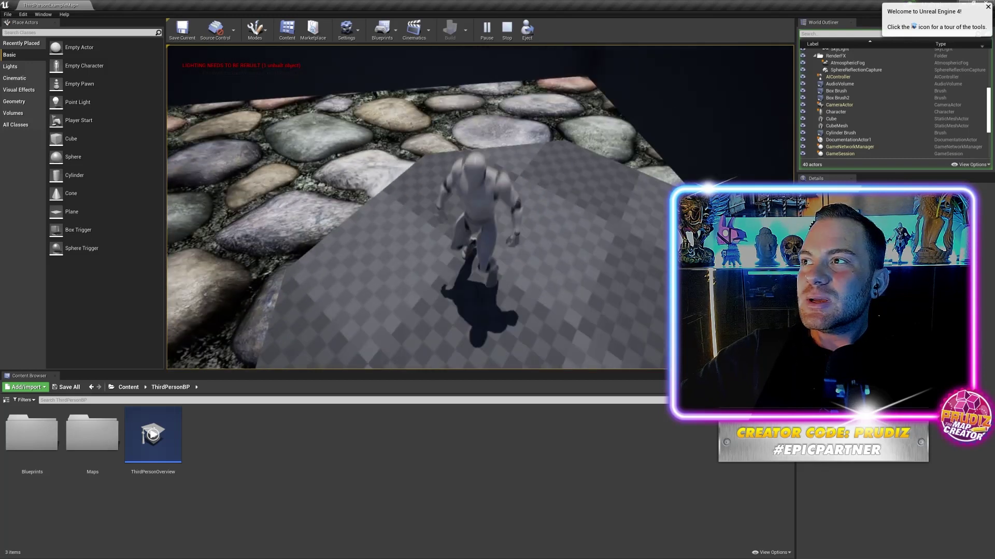
key(Escape)
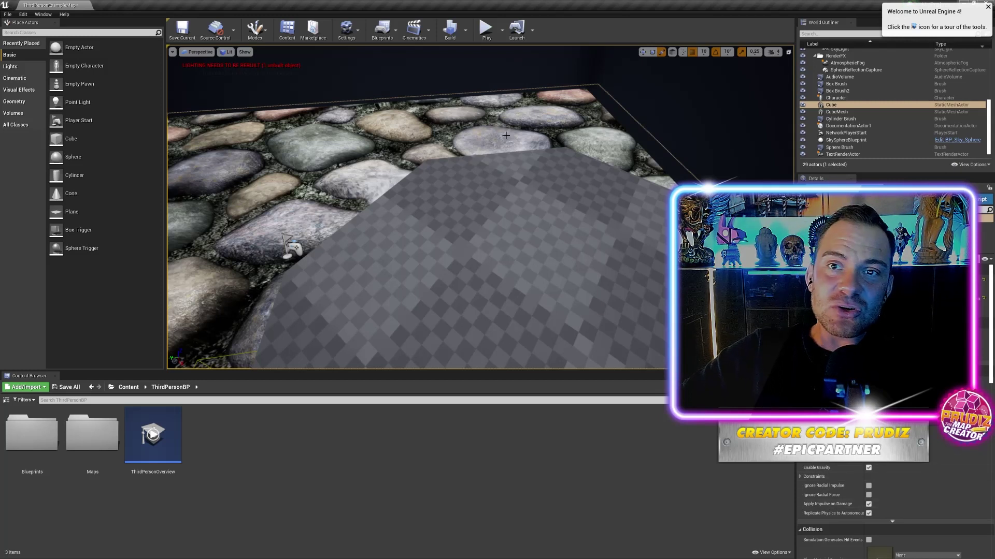
Dismiss the Welcome notification and open, then close, the Help menu.
click(987, 7)
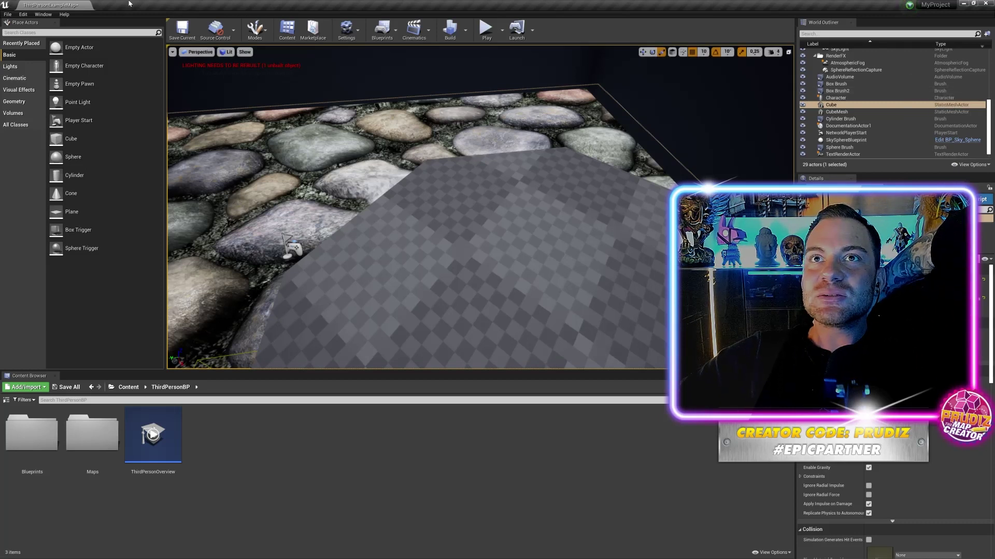
click(67, 16)
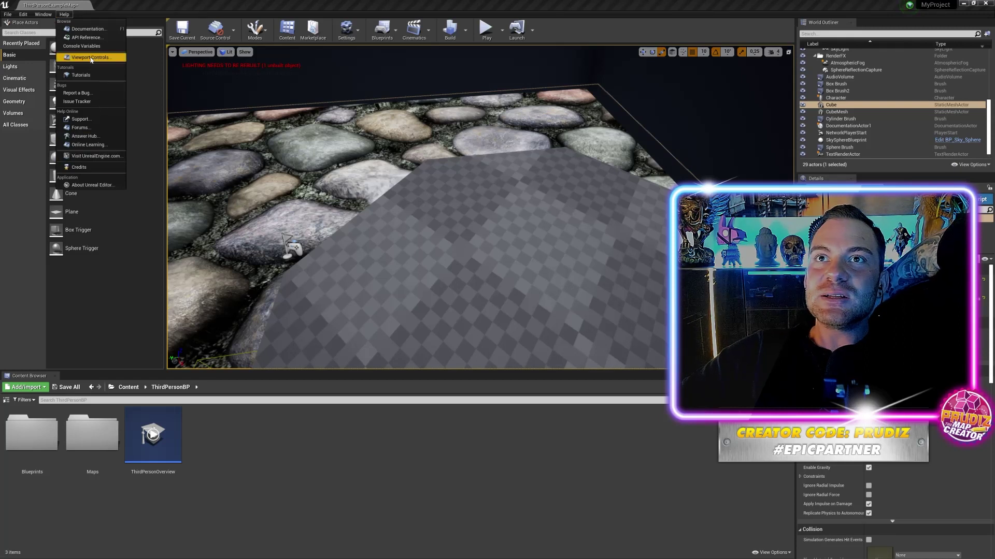
click(488, 217)
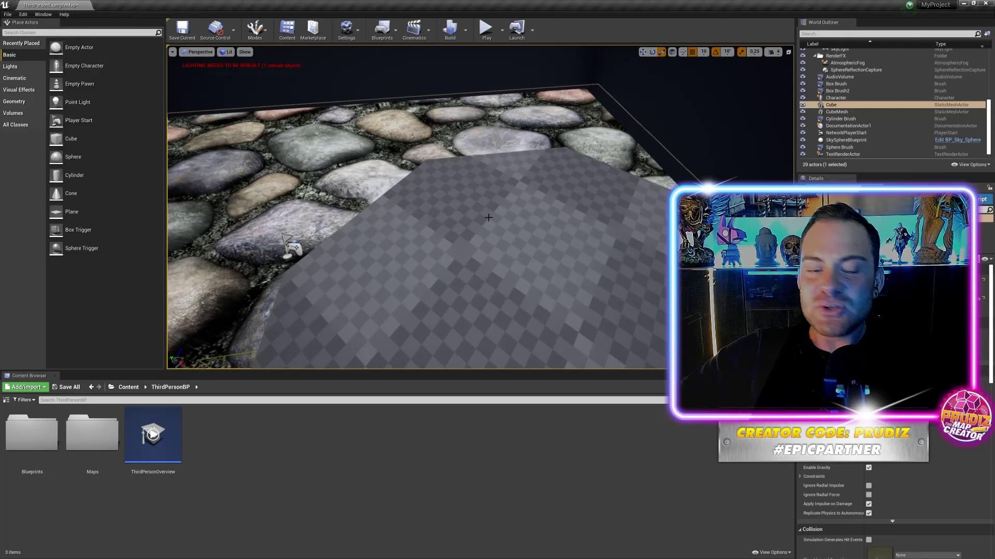
Start a play-test in the viewport and make the mannequin jump twice.
click(486, 29)
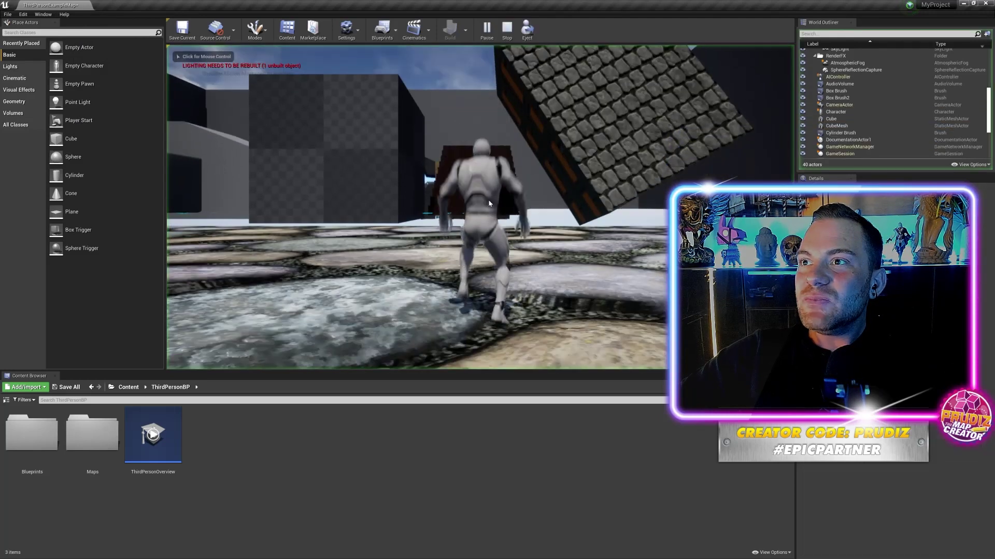
click(489, 203)
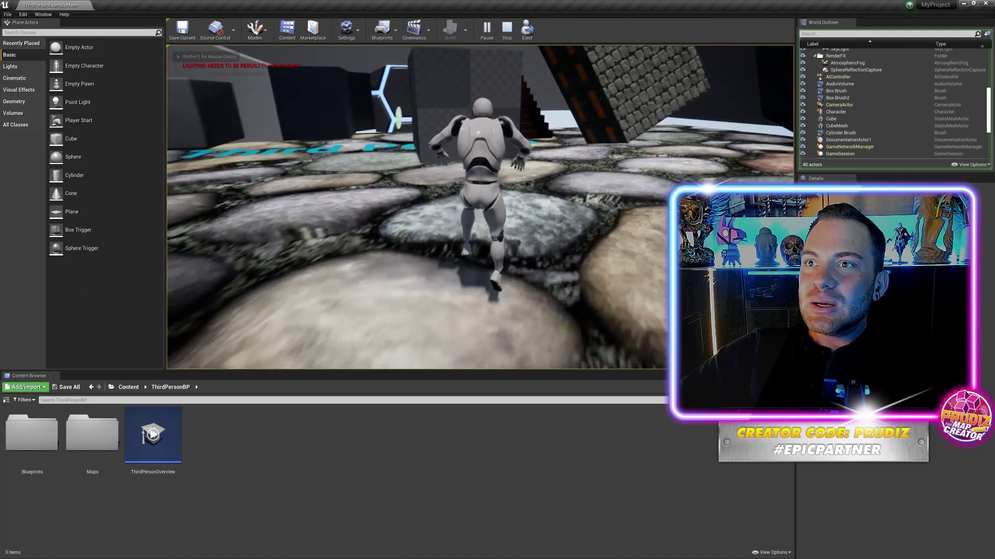
key(space)
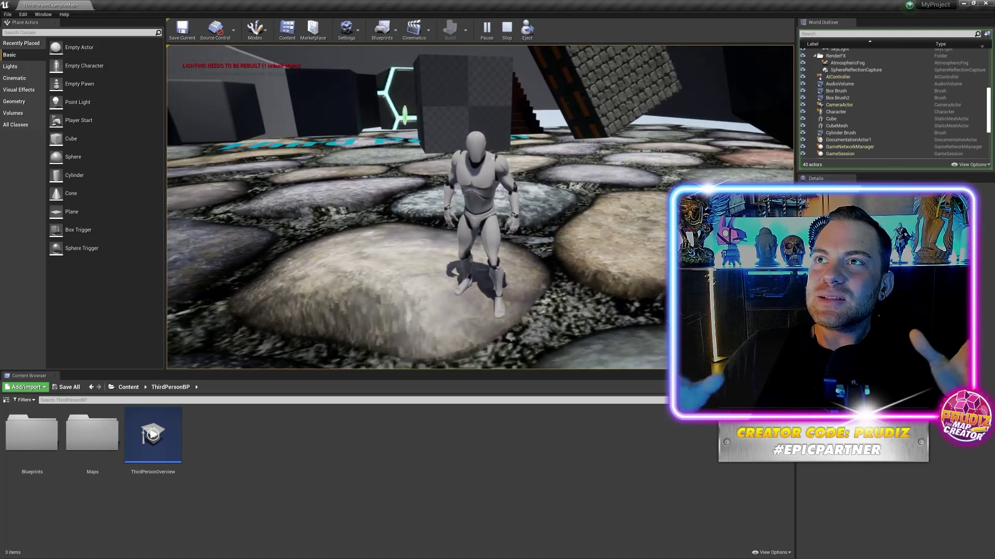
key(space)
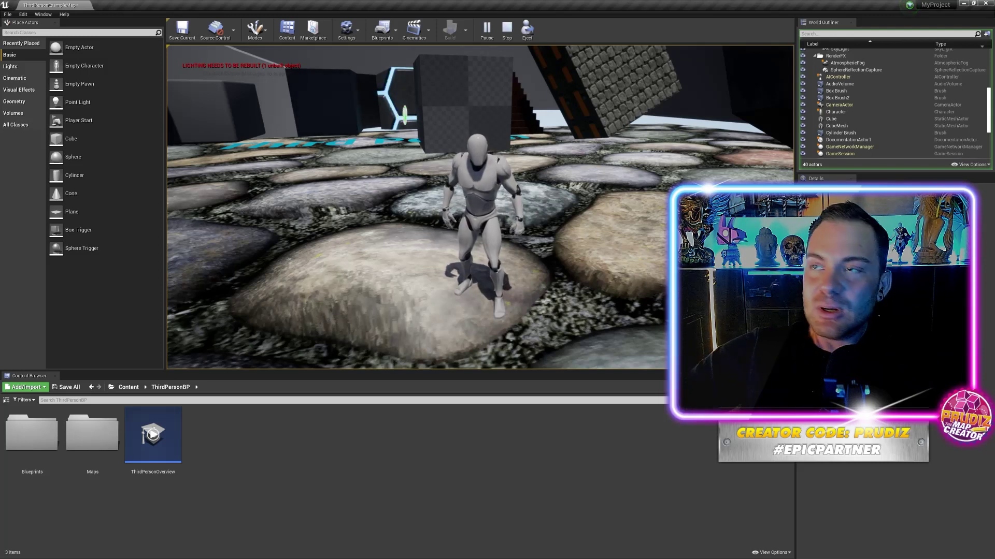
Run the mannequin over the stones, jump off the wooden plank, cross the grey block, return to the cobblestones.
key(w)
key(w)
key(w)
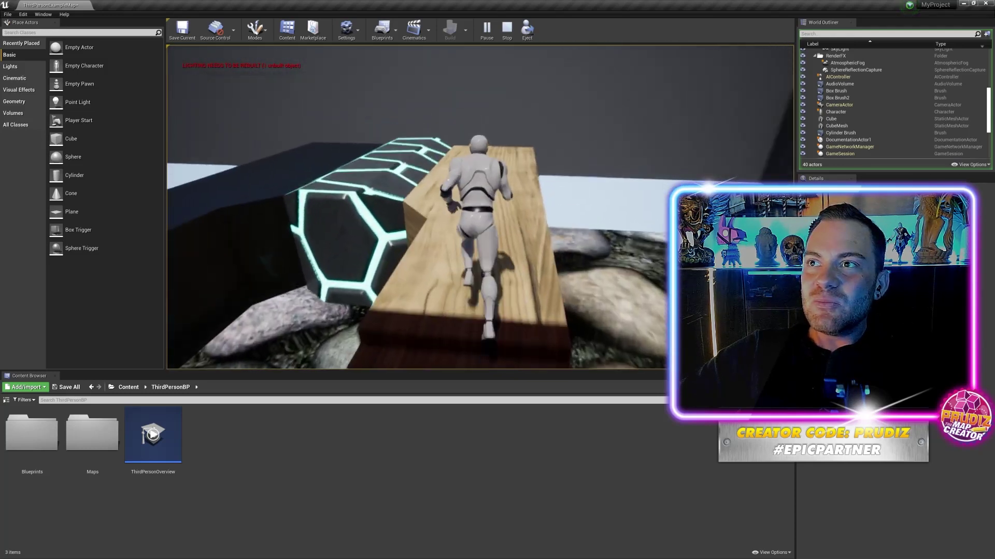
key(w)
key(space)
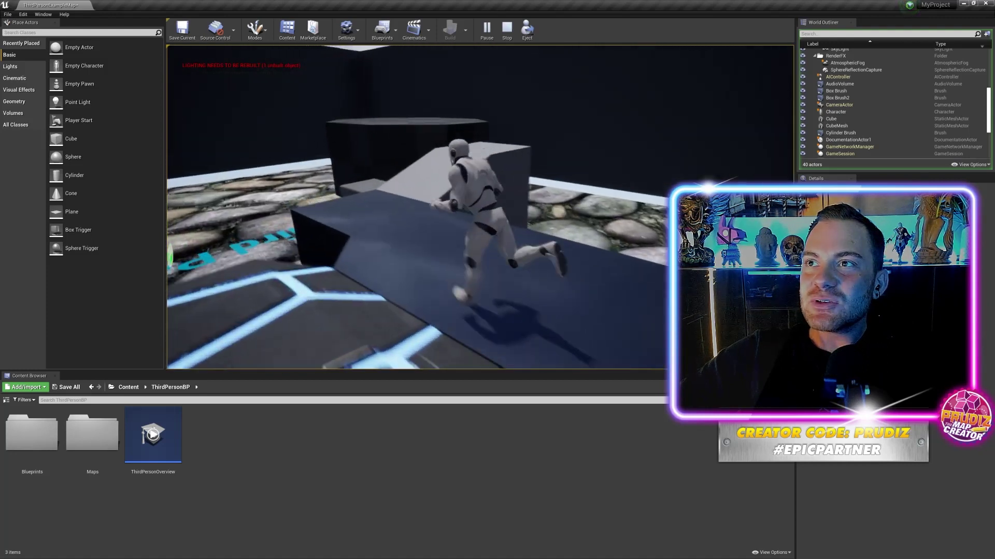
key(s)
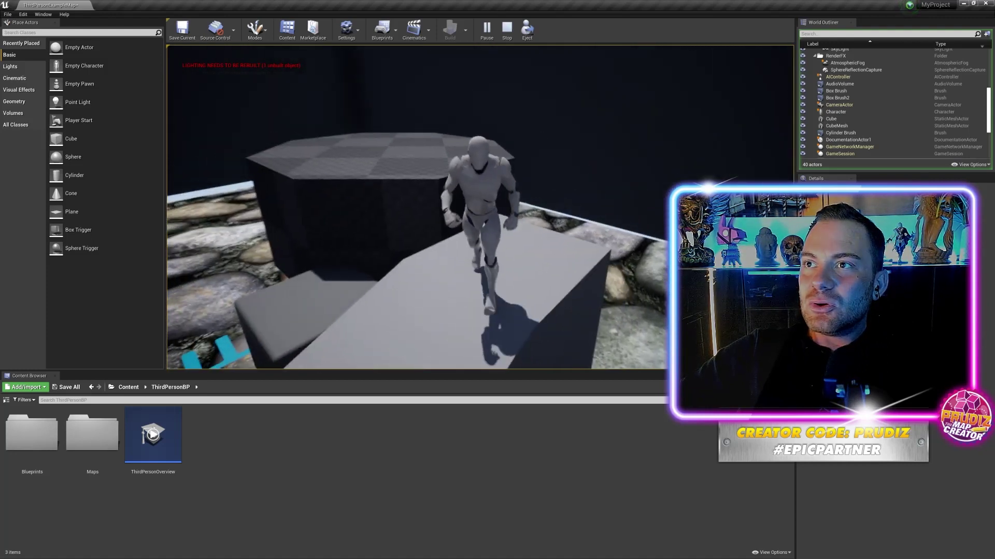
key(s)
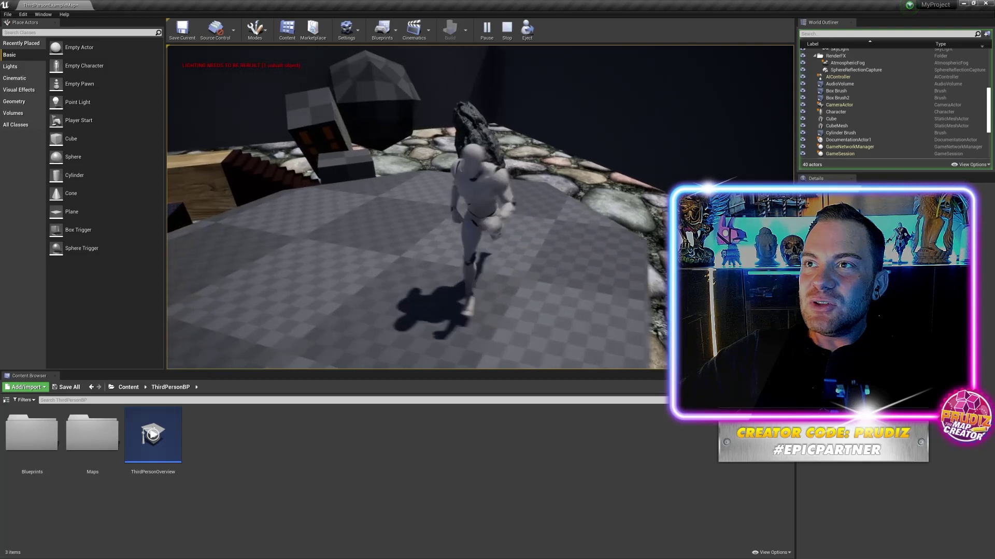
key(w)
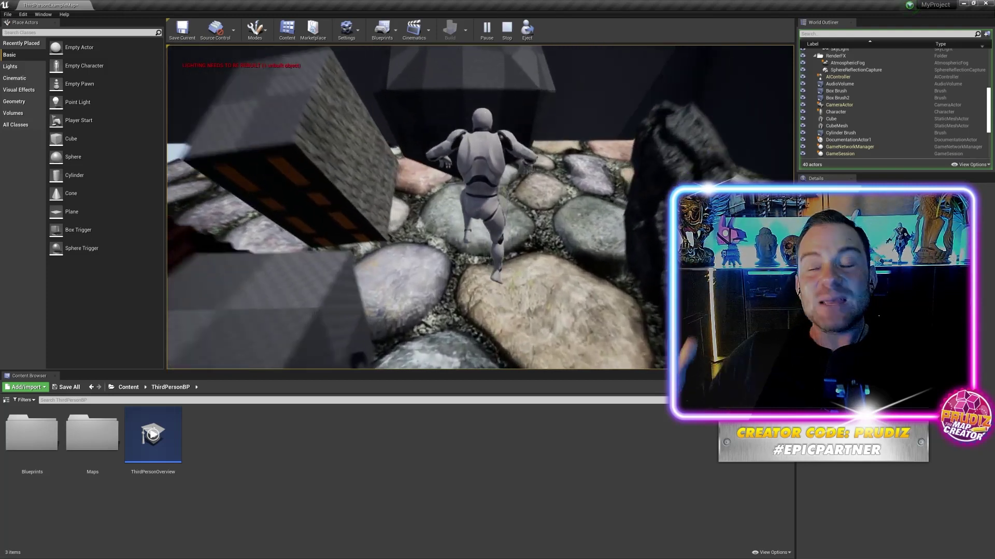
key(w)
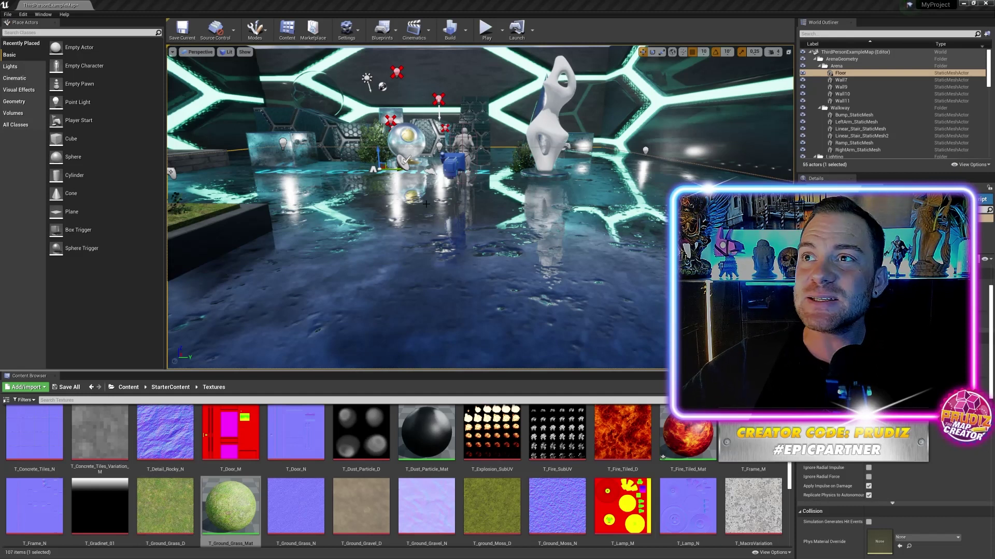
Play the neon example map, run the mannequin around the arena toward the stairs, then stop with Esc.
click(485, 32)
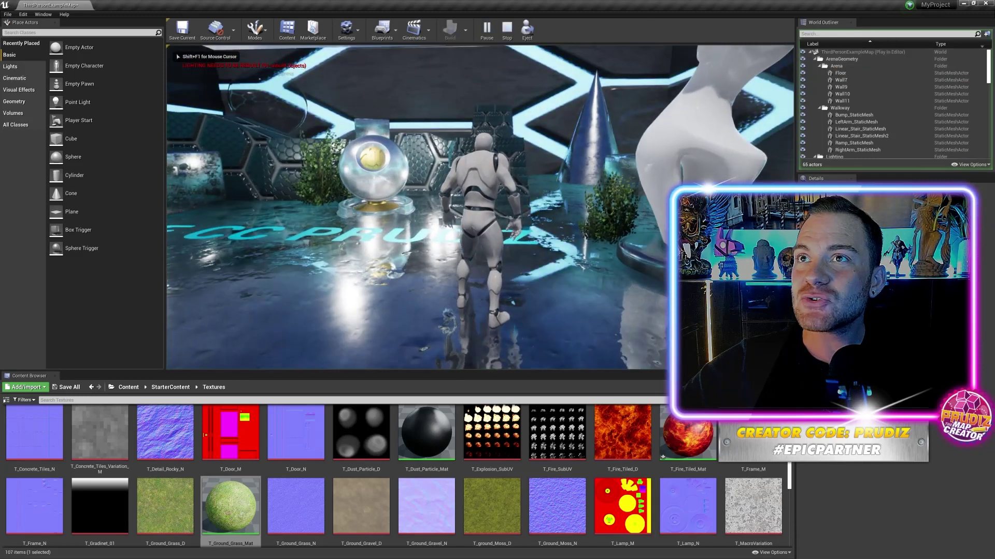
key(s)
key(w)
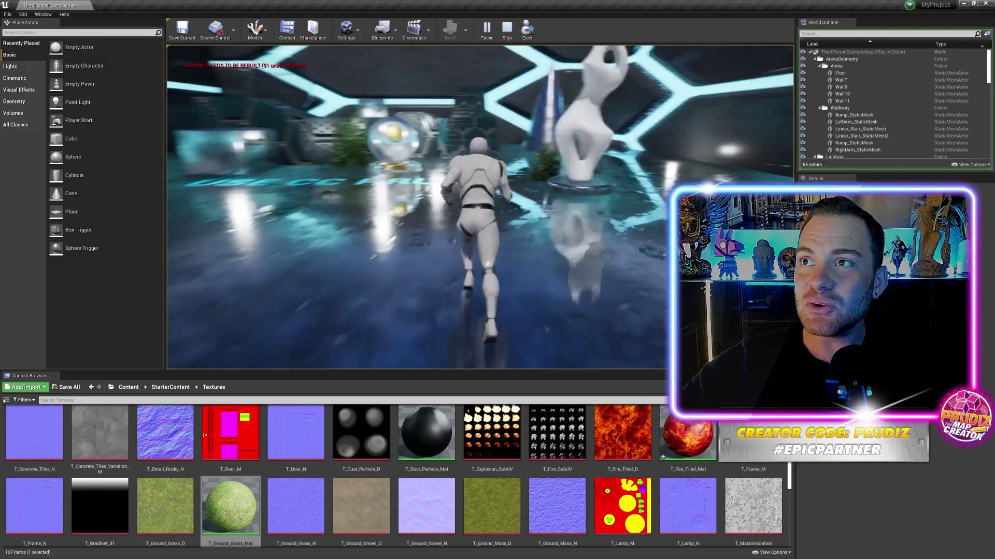
key(a)
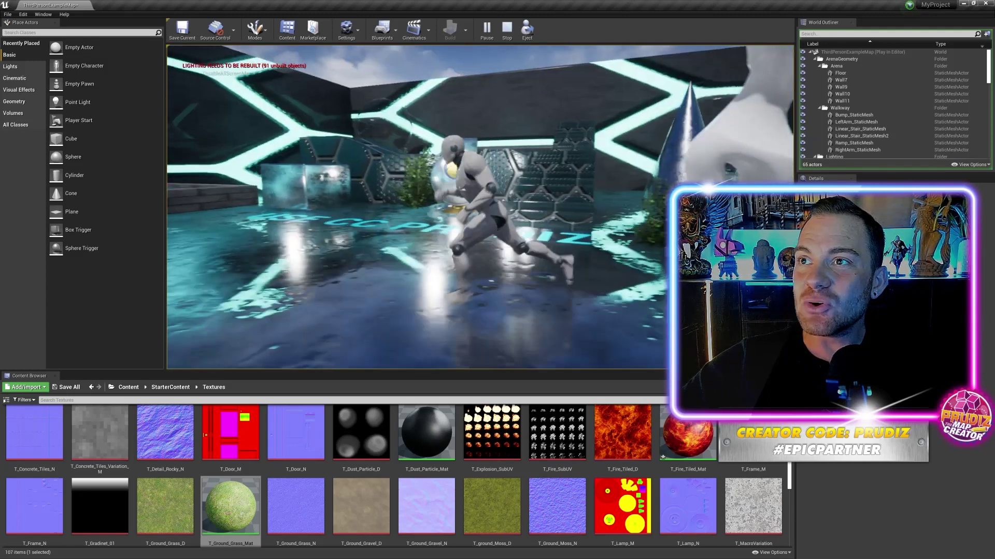
key(w)
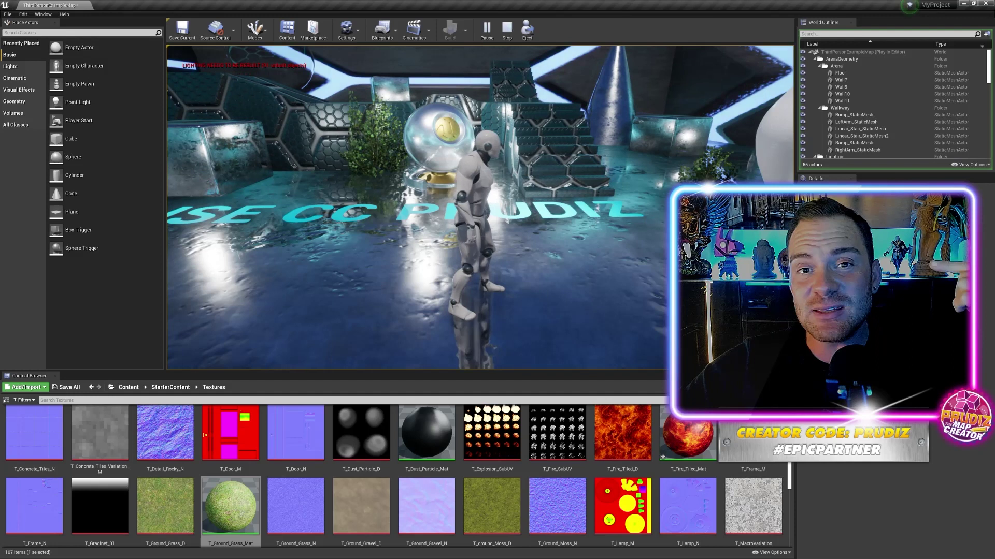
key(Escape)
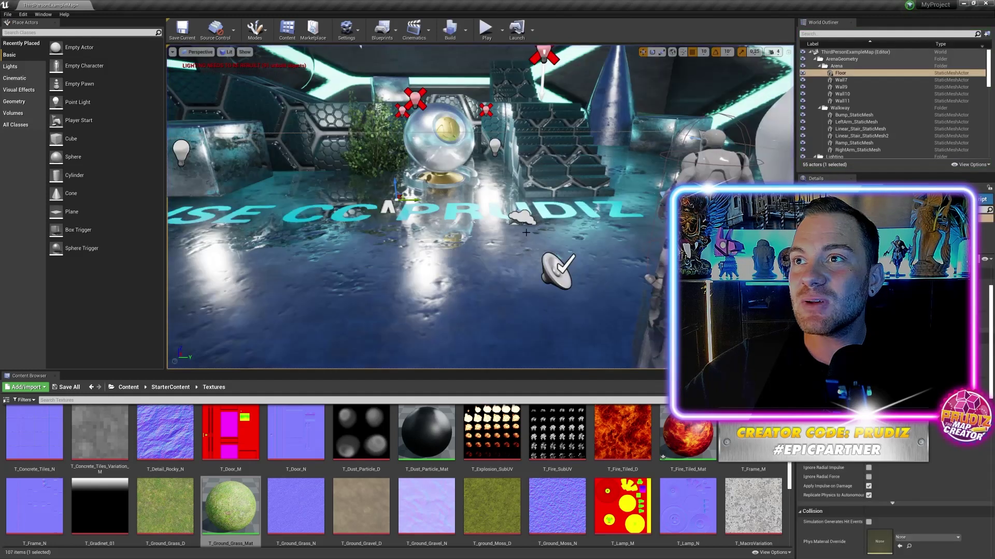
Select the Ambient Sound actor and fly the camera back over the grass patch and pool.
click(562, 268)
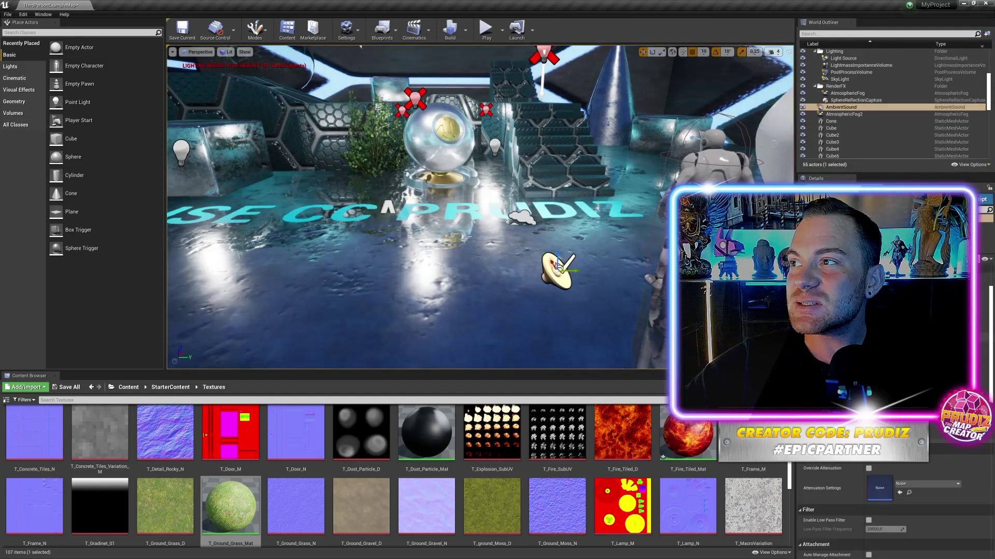
drag(613, 198, 516, 178)
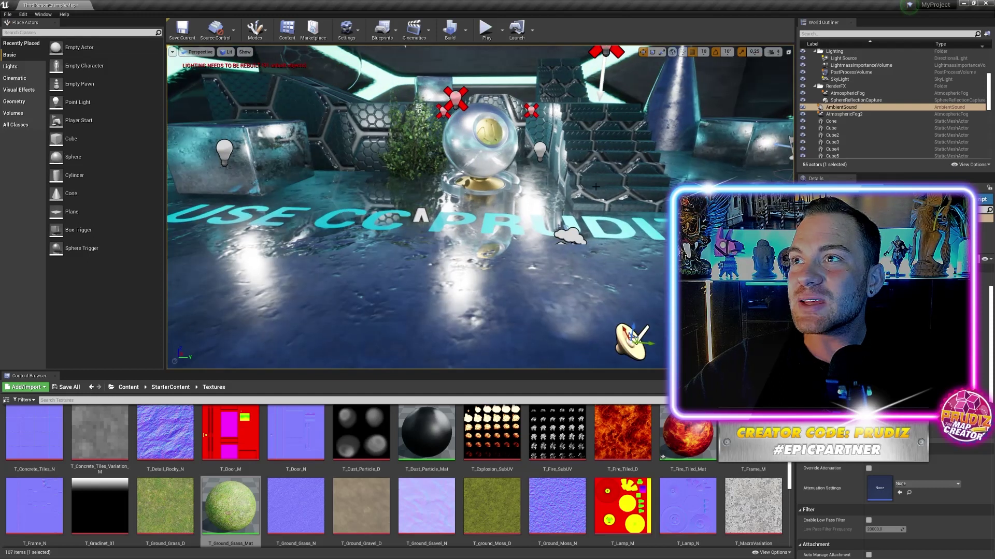
right_drag(517, 178, 516, 178)
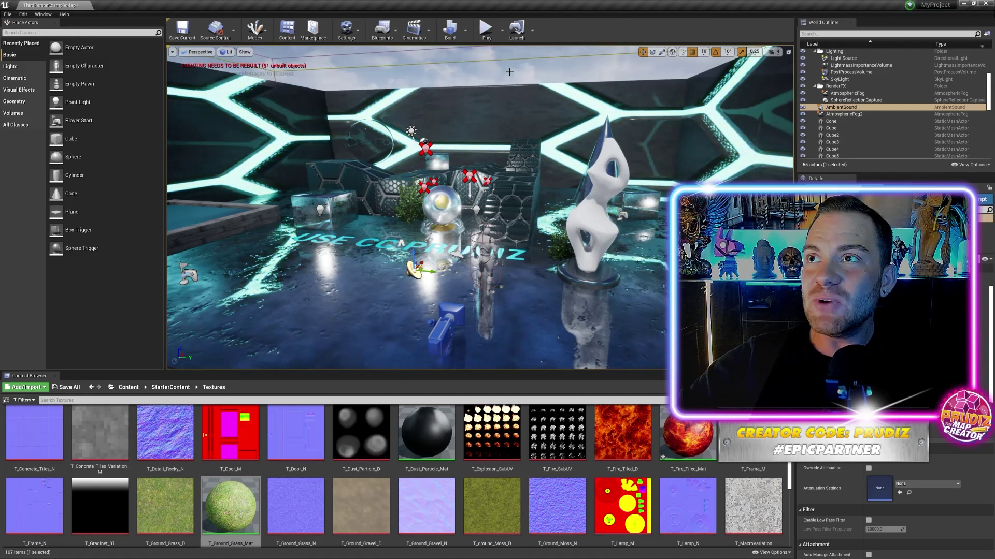
Play-test the neon map, running past the white sculpture, up the hexagon ramp, toward the floor lettering.
click(487, 30)
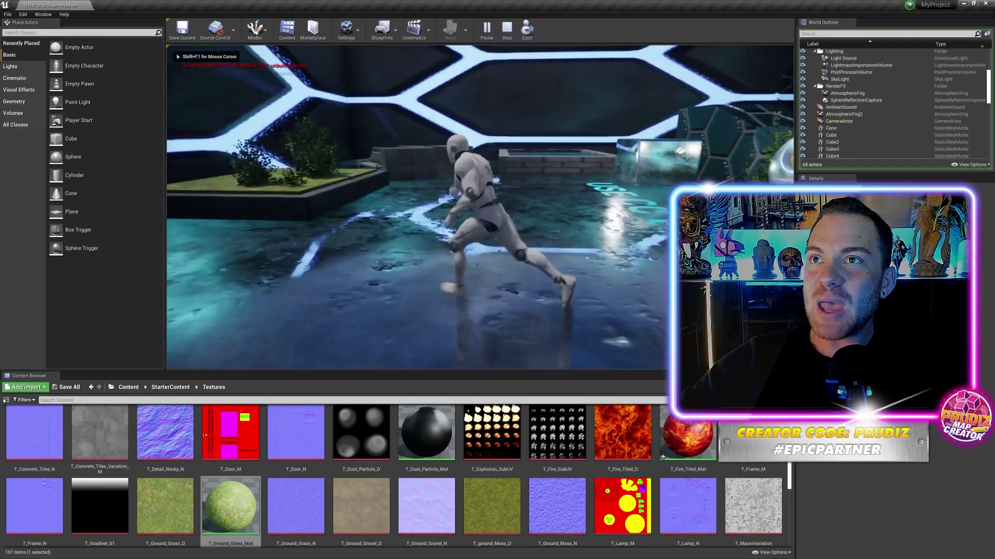
key(w)
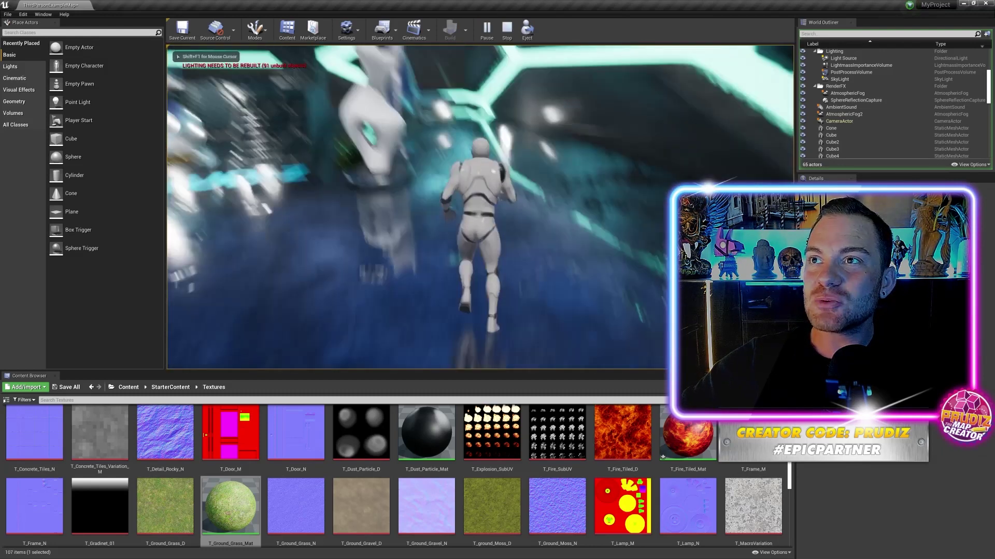
key(w)
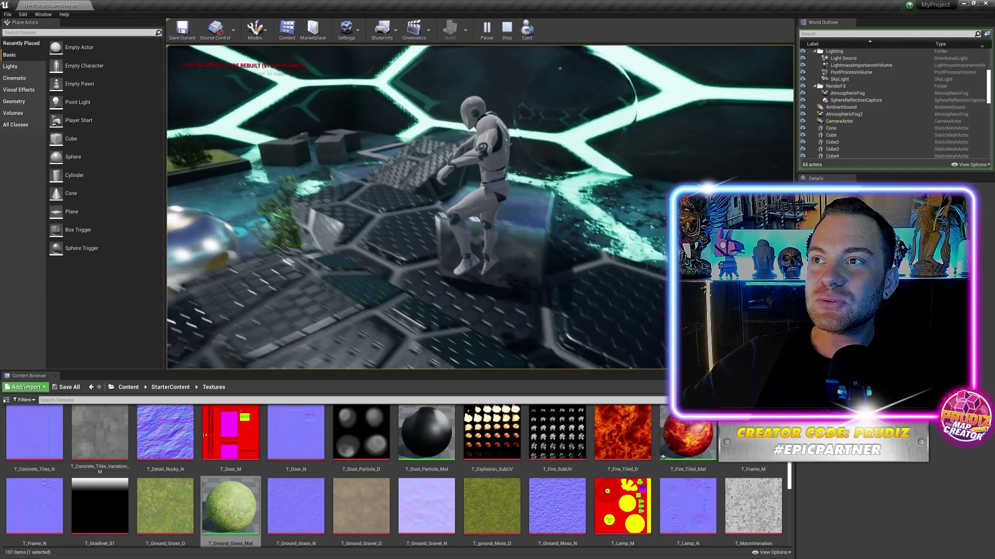
key(w)
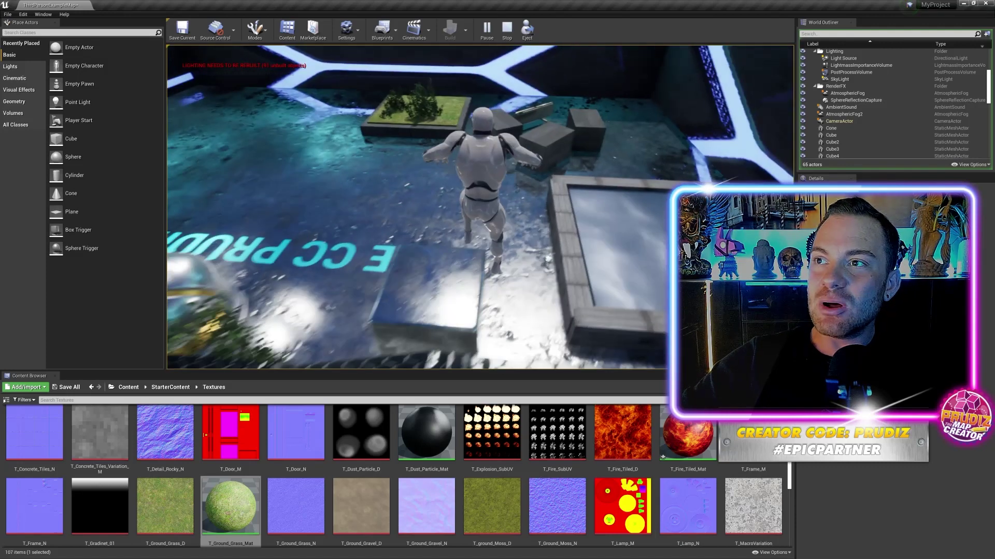